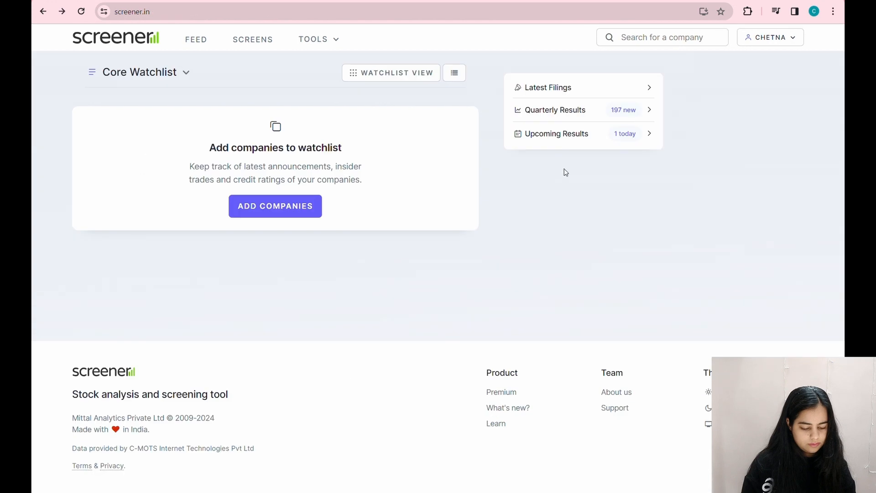
- Open the Tata Motors Ltd company page and go to its consolidated Profit & Loss table
click(678, 42)
text(tata)
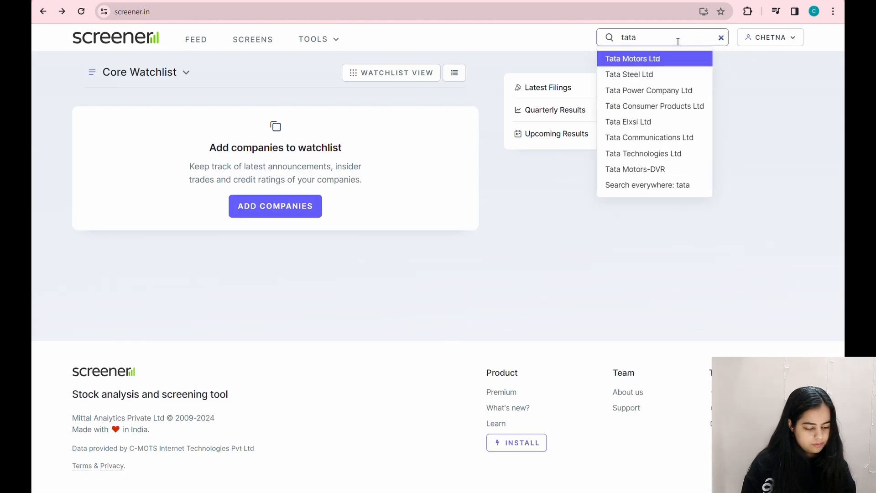
key(Return)
scroll(438, 73, down, 20)
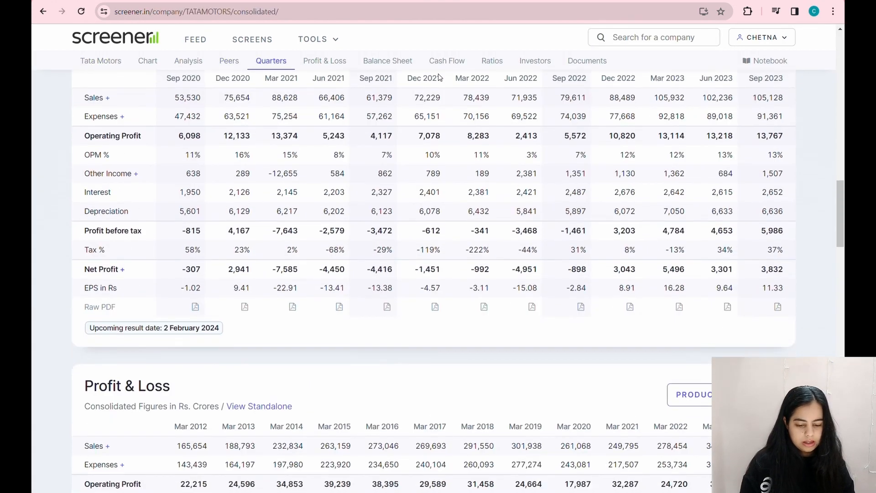
scroll(419, 380, down, 4)
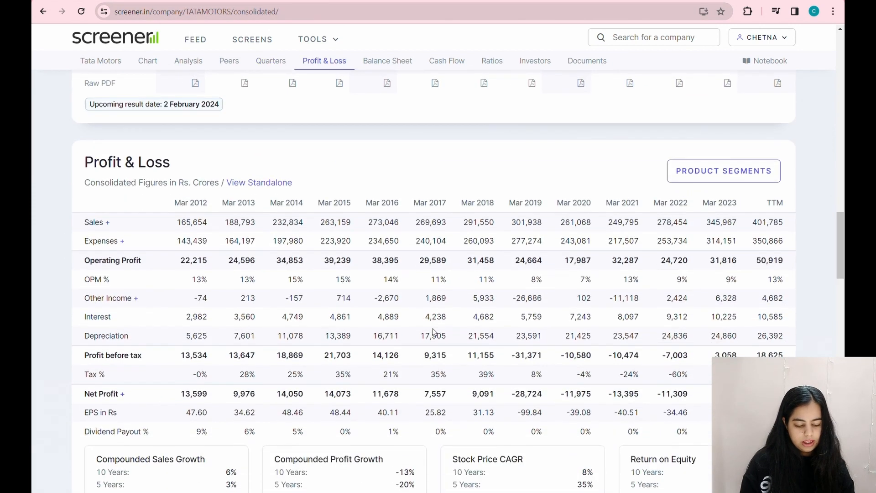
- Copy the Profit & Loss year headings and Sales row into the blank Excel workbook at B2 as unformatted text
drag(176, 200, 784, 226)
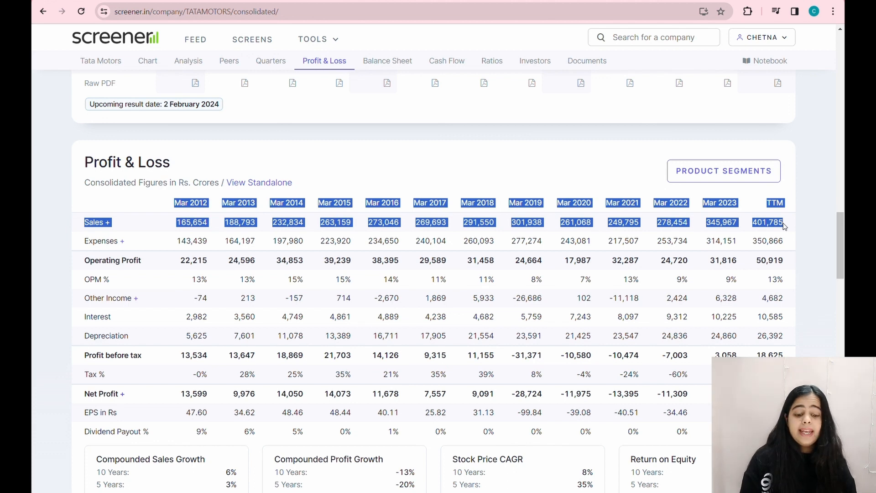
key(alt+Tab)
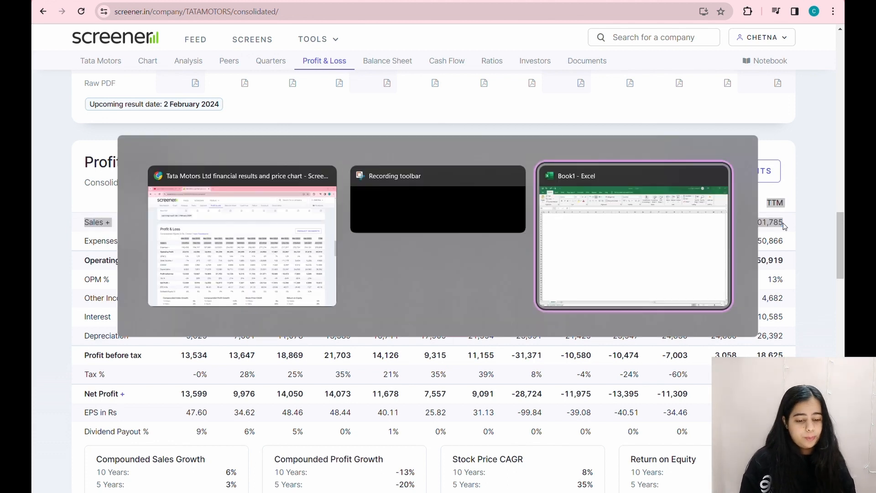
key(ctrl+alt+v)
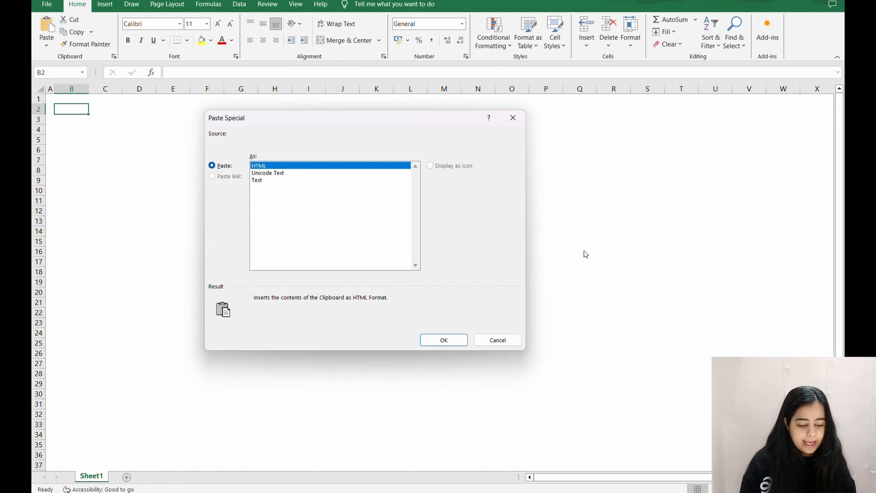
click(256, 173)
click(269, 181)
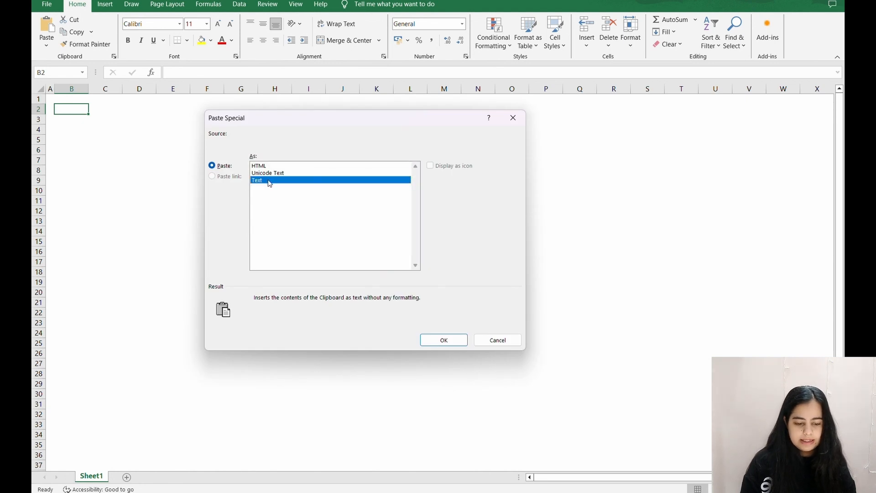
click(446, 339)
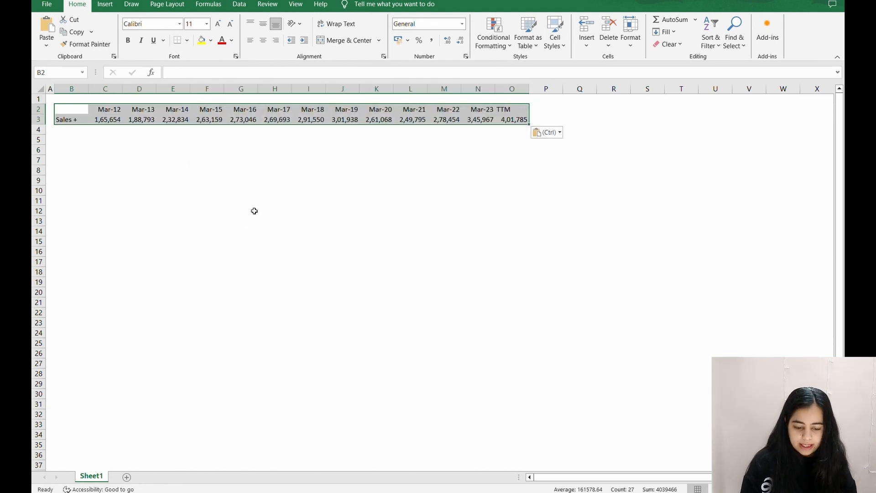
click(254, 211)
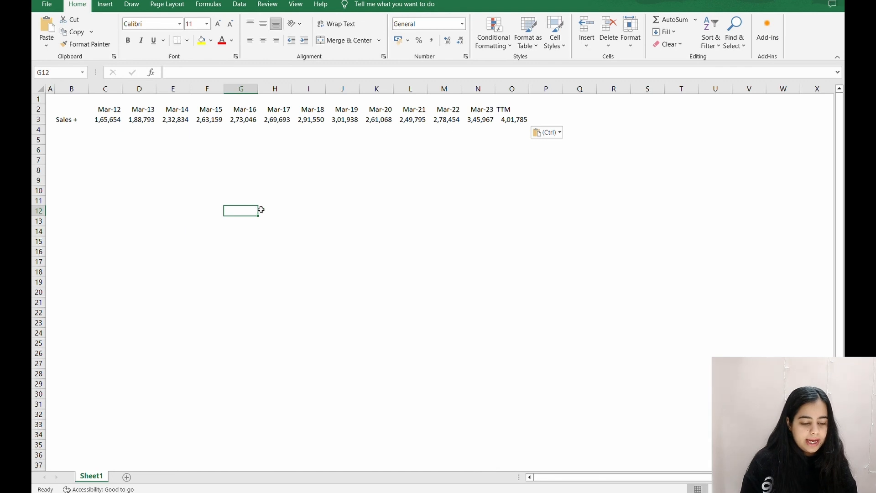
- Clear the TTM heading and its sales value from O2 and O3
click(508, 110)
key(BackSpace)
key(Return)
click(509, 111)
key(Down)
key(BackSpace)
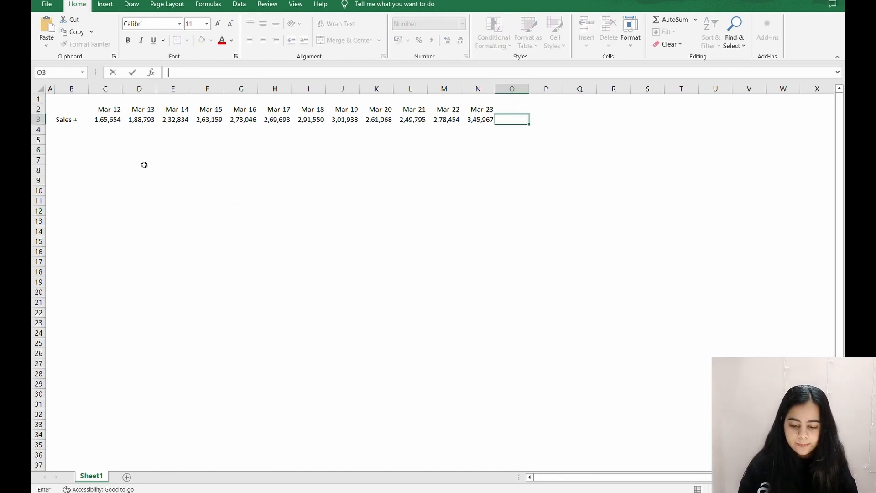
- Fill B5:B16 with the serial numbers 1 to 12
click(74, 137)
text(1)
key(Return)
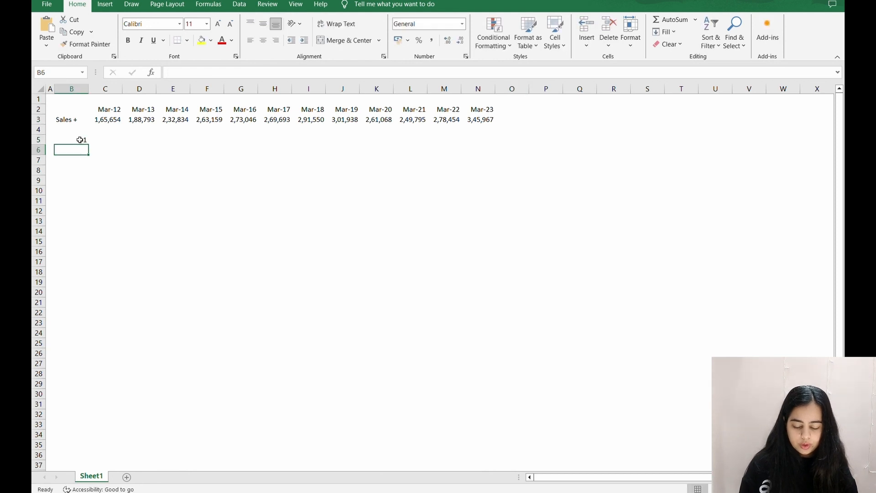
text(2)
key(Return)
drag(80, 139, 72, 258)
click(130, 200)
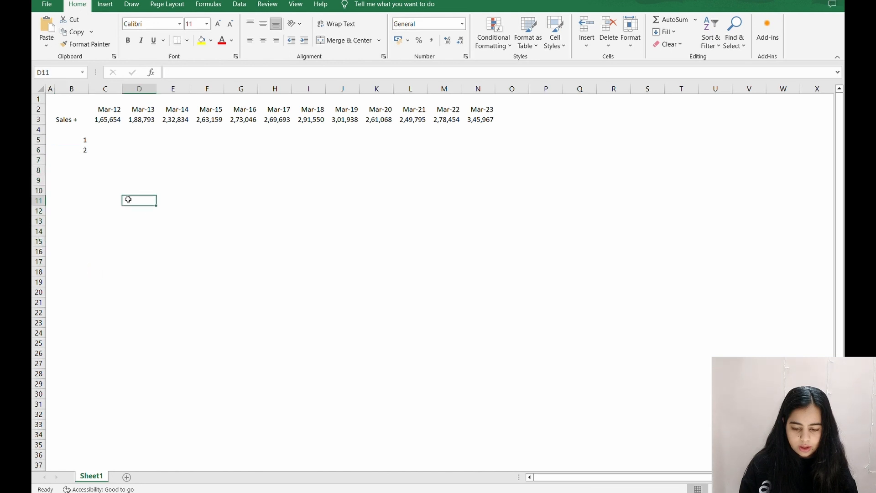
drag(82, 137, 88, 257)
click(106, 180)
- Fill C5:C16 with the years 2012 to 2023 beside the serial numbers
click(108, 142)
text(201)
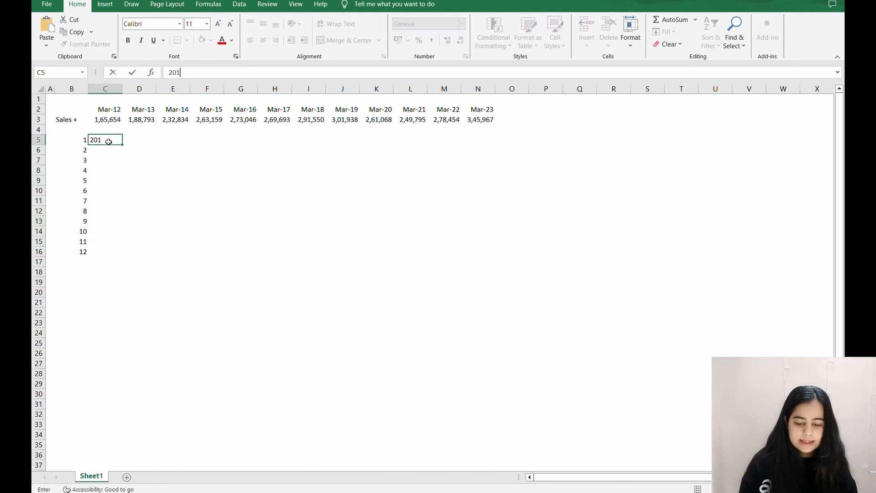
text(2)
key(Return)
text(2013)
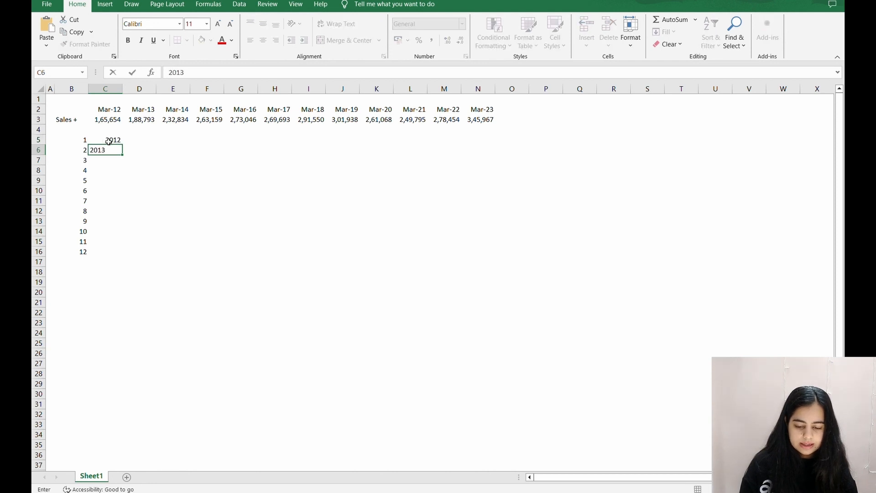
key(Return)
drag(112, 142, 122, 254)
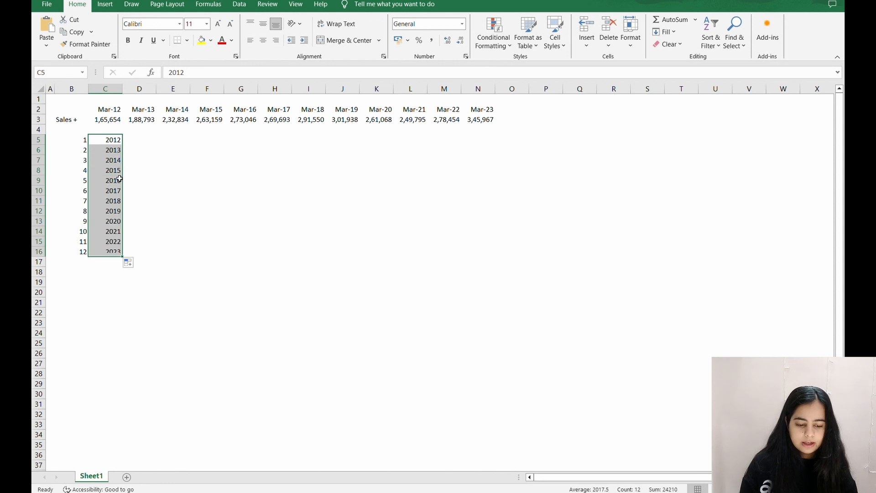
click(161, 191)
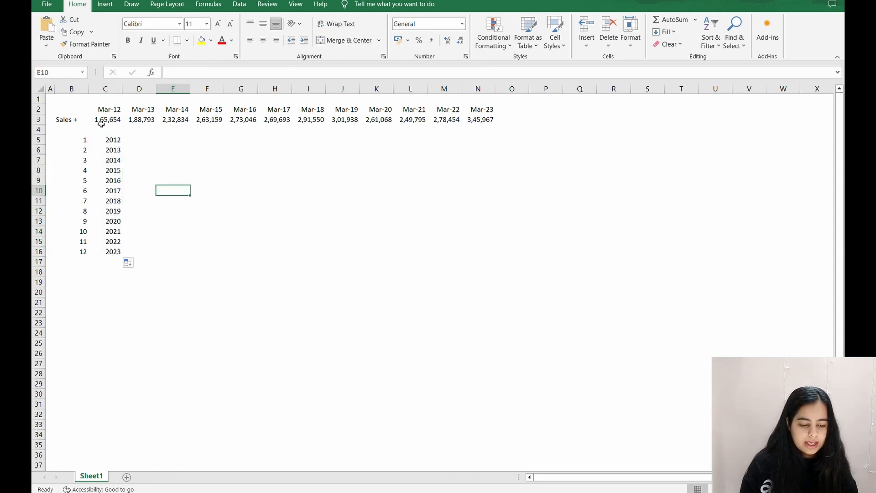
- Apply the Number format to the Sales values in C3:N3
drag(106, 121, 478, 121)
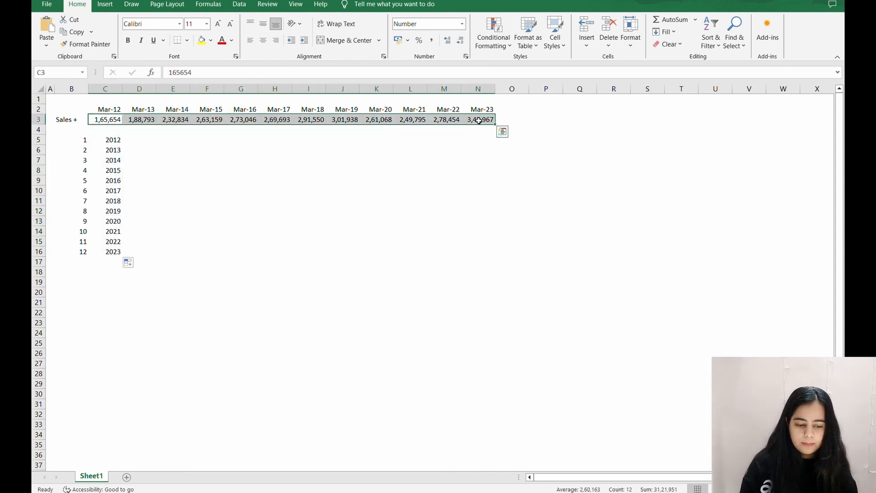
key(alt)
text(hn)
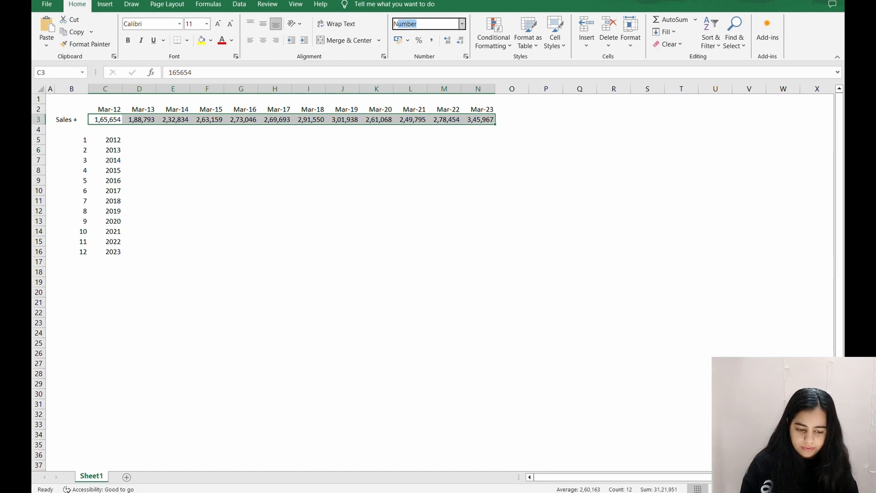
text(Nh)
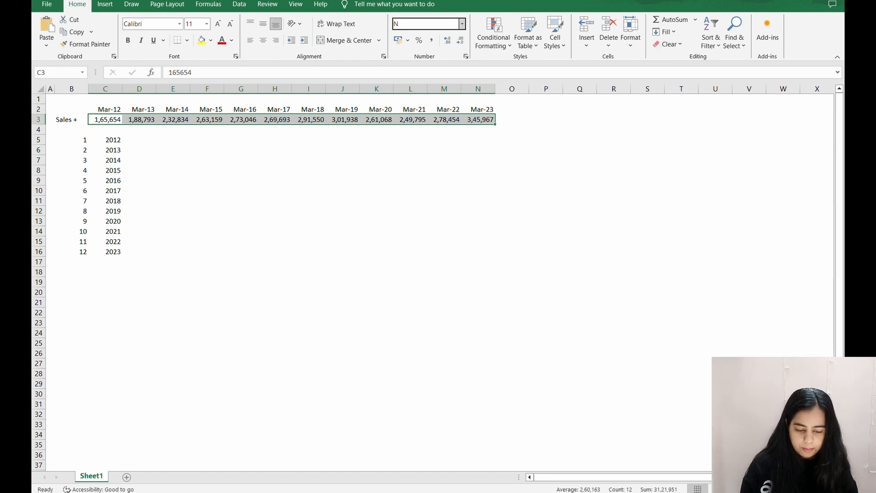
key(Escape)
key(alt+h)
key(n)
key(Return)
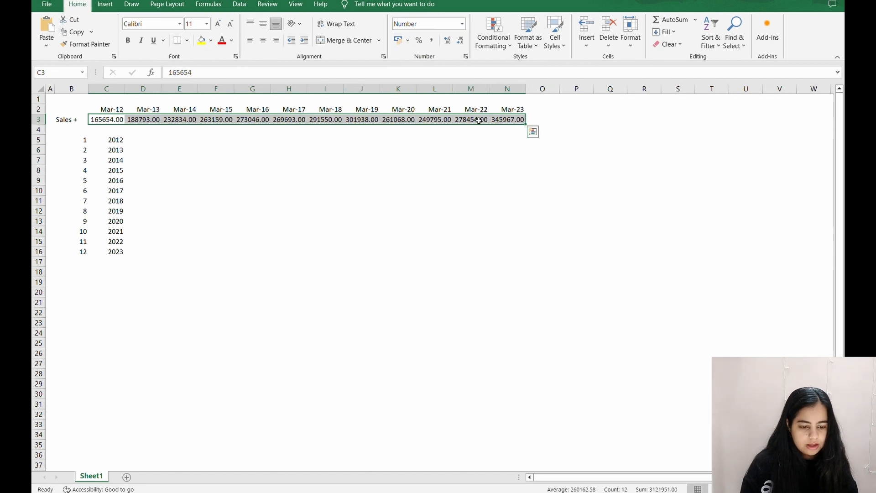
- Reduce the Sales values in C3:N3 to one decimal place
key(alt+h)
key(0)
key(alt+h)
key(9)
key(alt+h)
key(9)
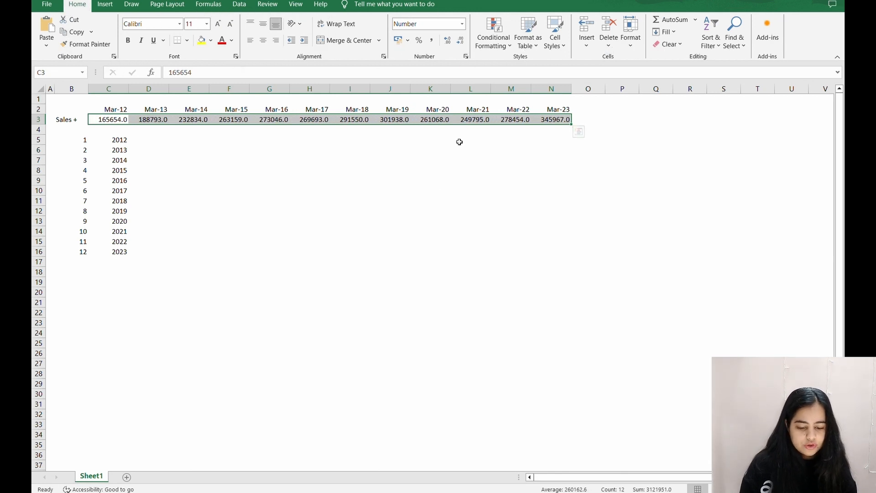
- Give the Sales values in C3:N3 the custom number format #,##0.0
key(ctrl+1)
click(267, 228)
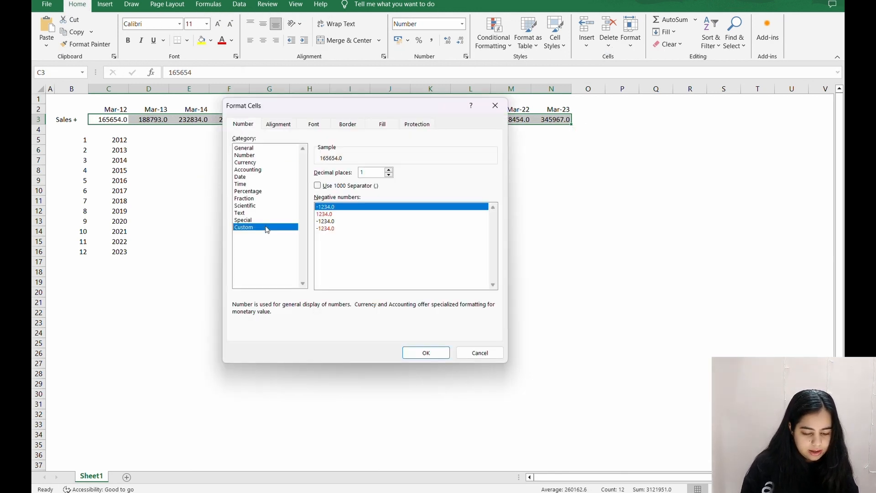
drag(494, 254, 498, 150)
scroll(490, 201, up, 10)
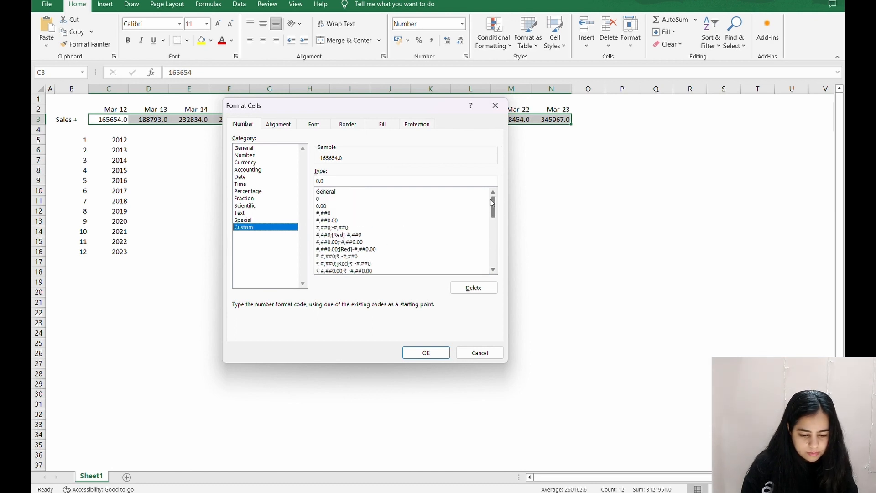
click(327, 221)
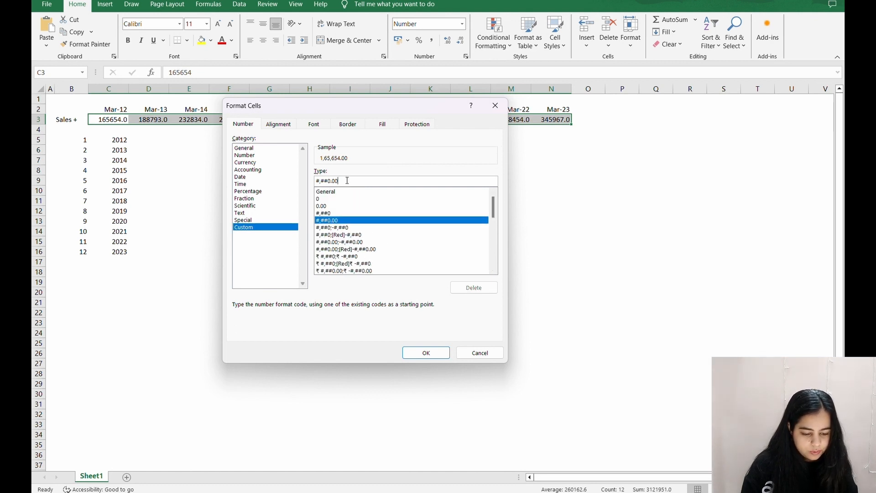
key(BackSpace)
key(Return)
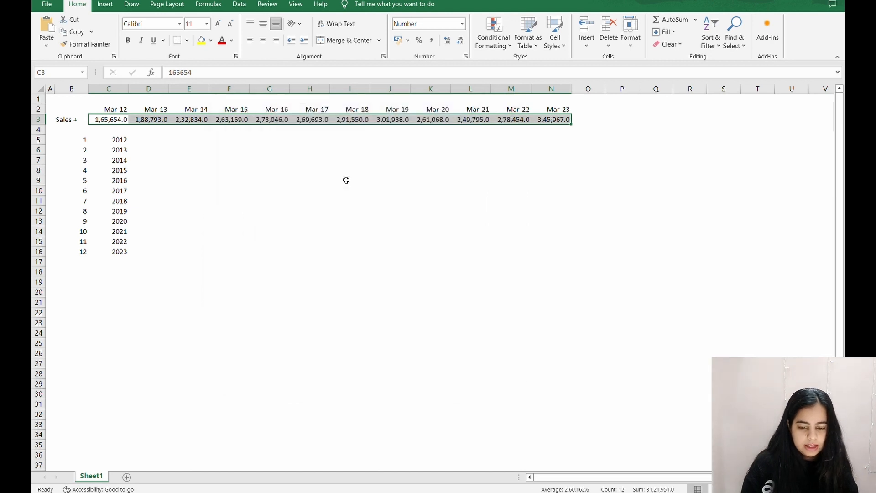
- Copy the Sales values in C3:N3 and paste them transposed, as values only, down from D5 beside the years
key(ctrl+c)
click(151, 141)
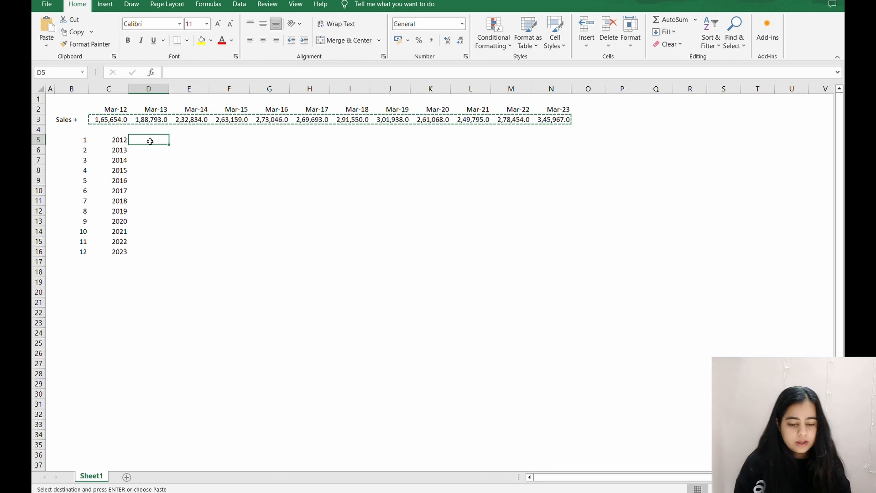
key(ctrl+alt+v)
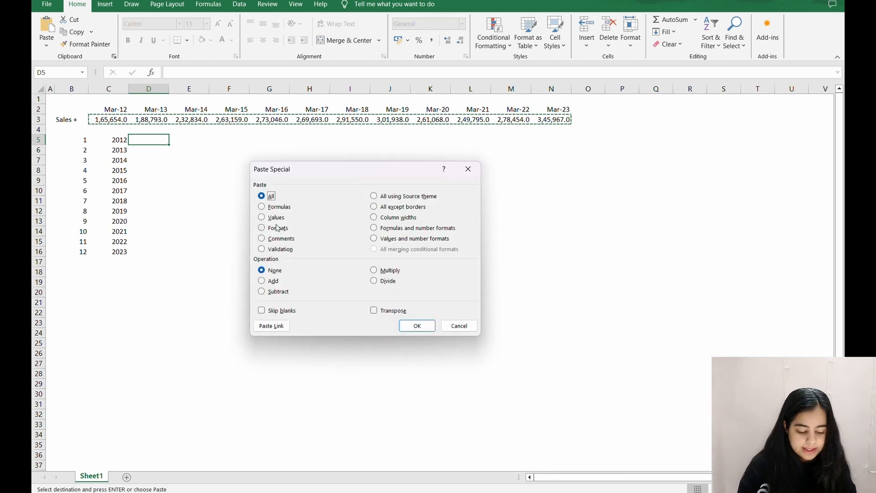
click(283, 219)
click(374, 312)
click(425, 327)
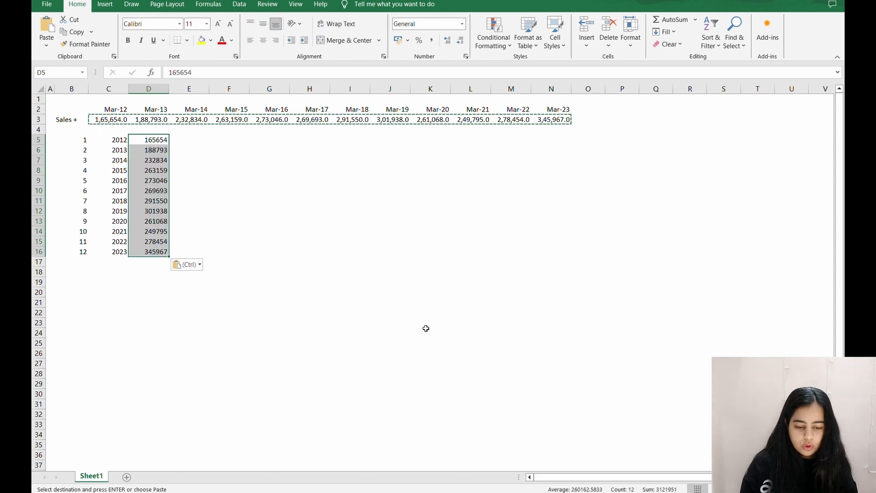
key(ctrl+z)
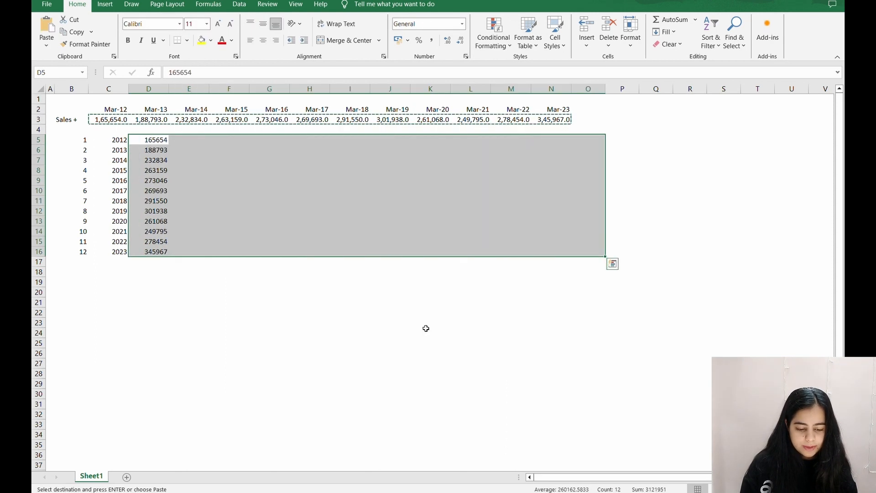
click(195, 320)
key(Escape)
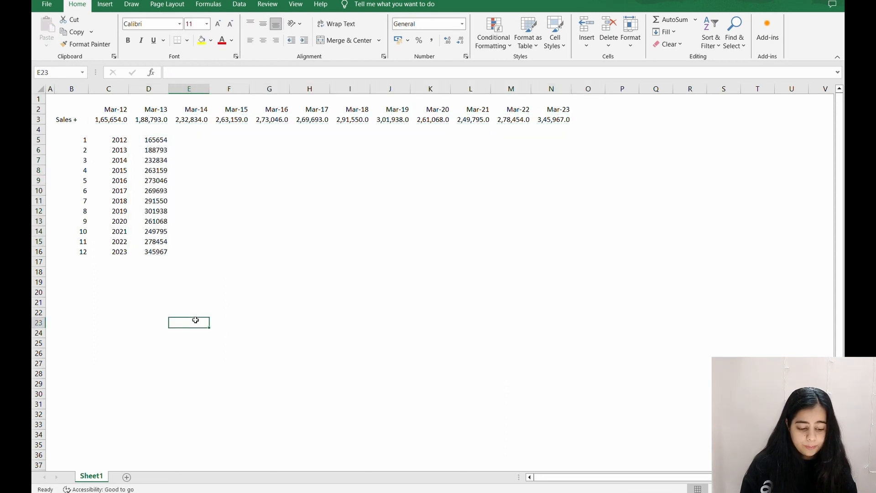
- Copy only the cell format of C3 onto the sales figures in D5:D16
click(181, 140)
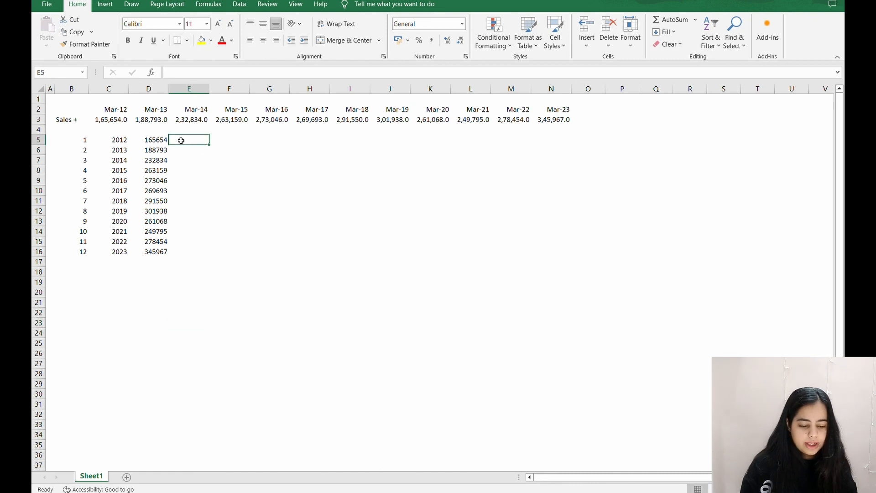
click(110, 120)
key(ctrl+c)
drag(150, 141, 144, 253)
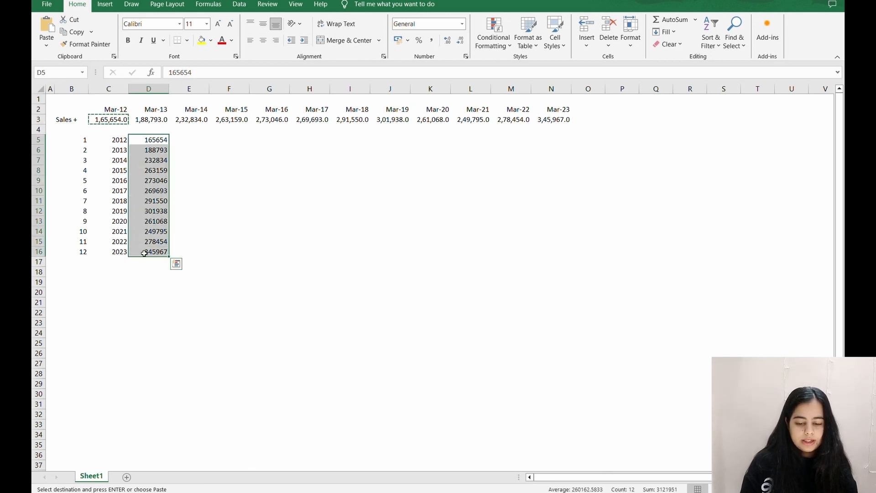
key(ctrl+alt+v)
click(274, 231)
click(418, 326)
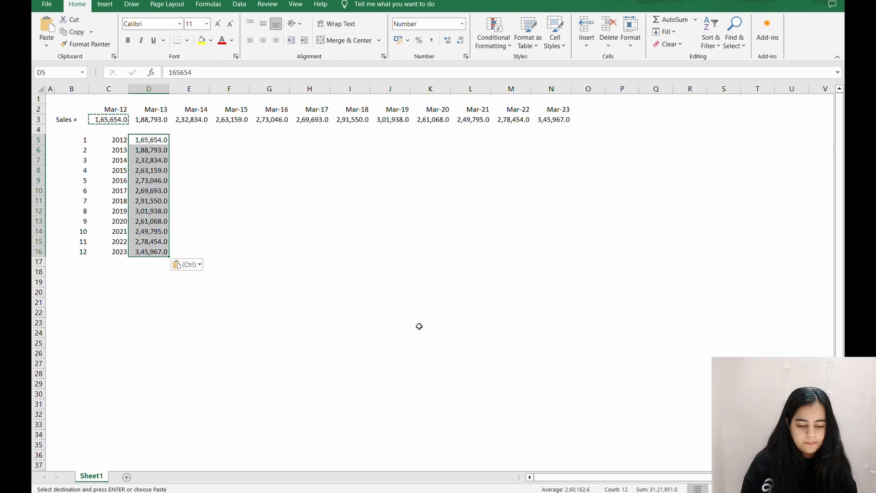
key(Escape)
click(189, 180)
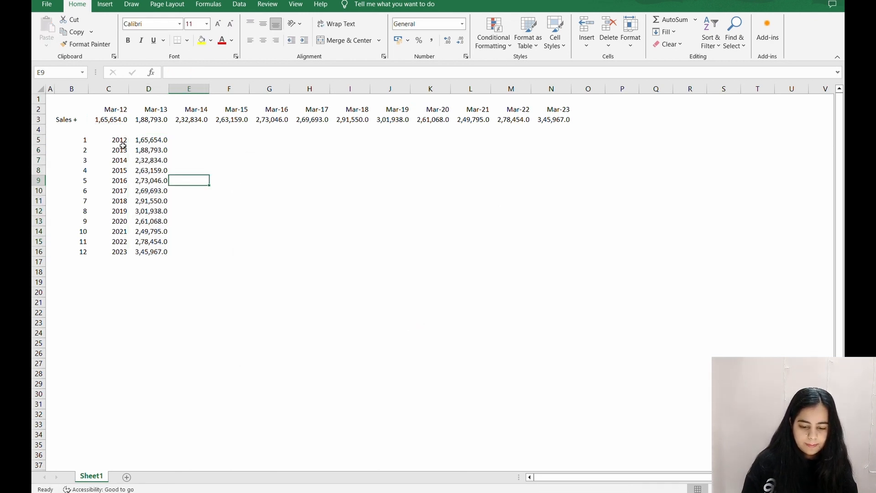
- Delete the contents of the original horizontal sales table in B2:N3
drag(106, 109, 554, 119)
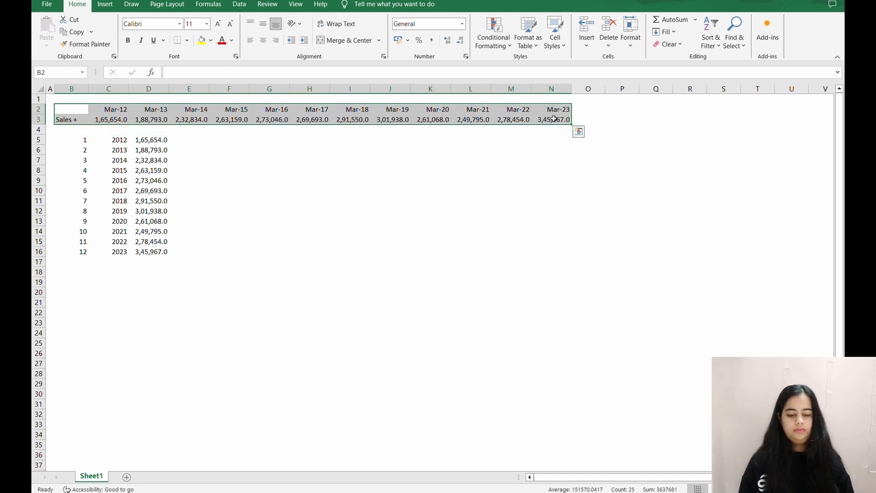
key(Delete)
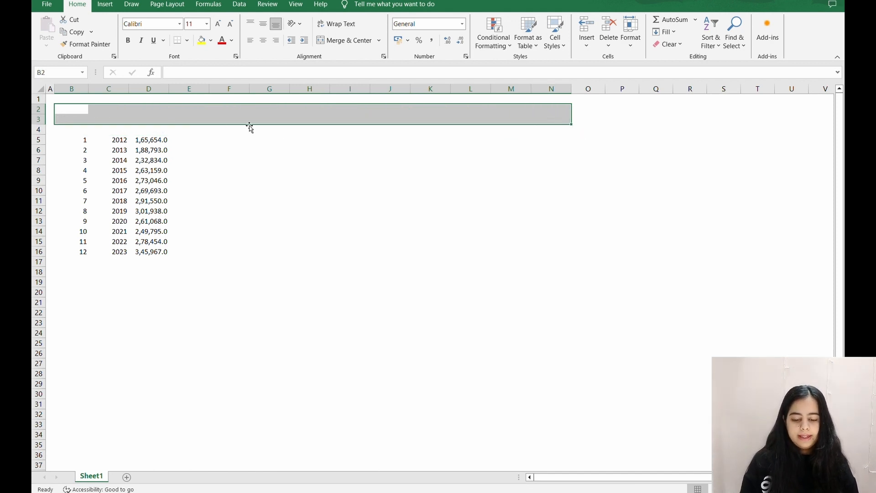
- Colour the sales figures in D5:D16 with a blue font picked from the extended colour palette
click(152, 144)
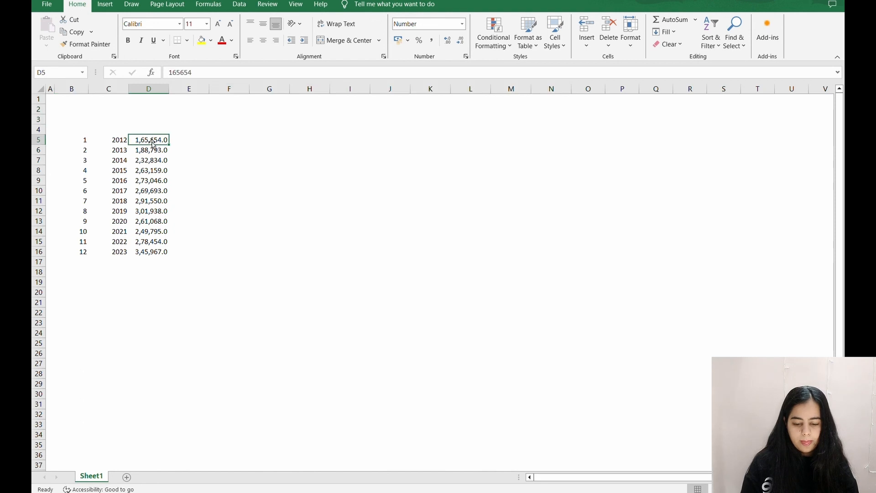
drag(151, 139, 149, 252)
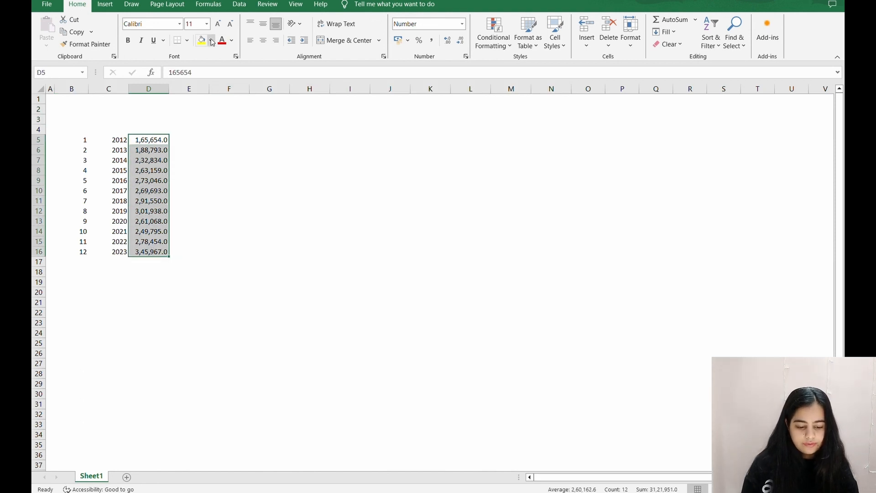
click(232, 40)
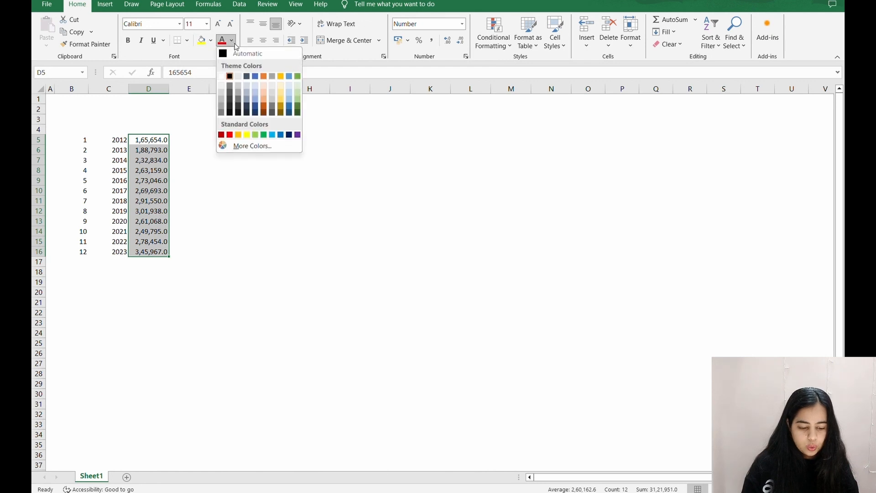
click(265, 152)
click(338, 191)
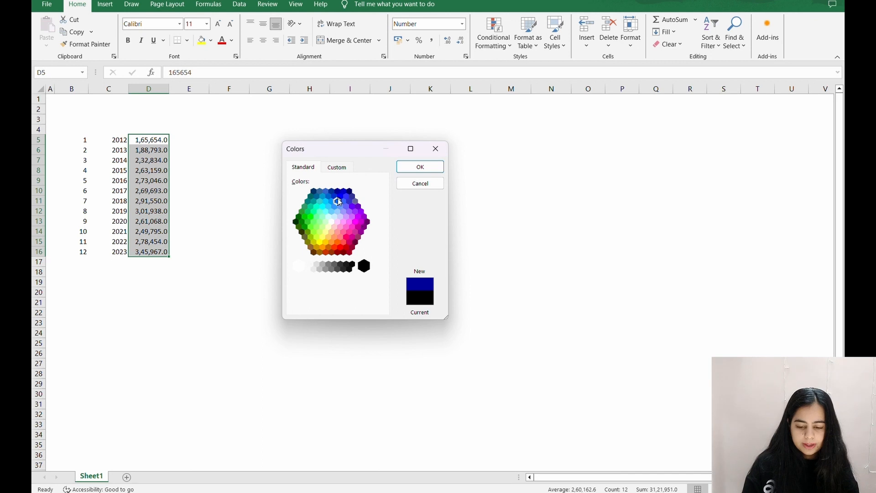
click(420, 167)
click(233, 201)
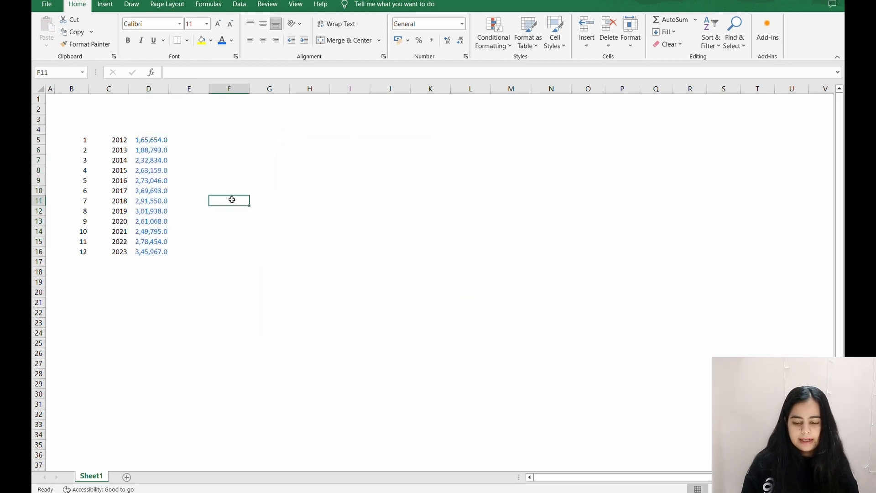
- Enter the headers Year Weight, Year and Sales in B4:D4 above the table
click(82, 137)
click(79, 130)
text(Ye)
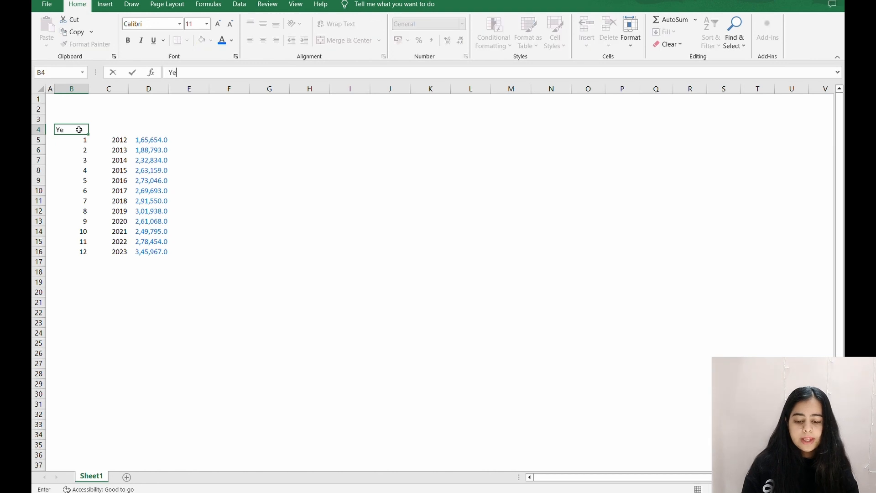
text(ar Weight)
key(Tab)
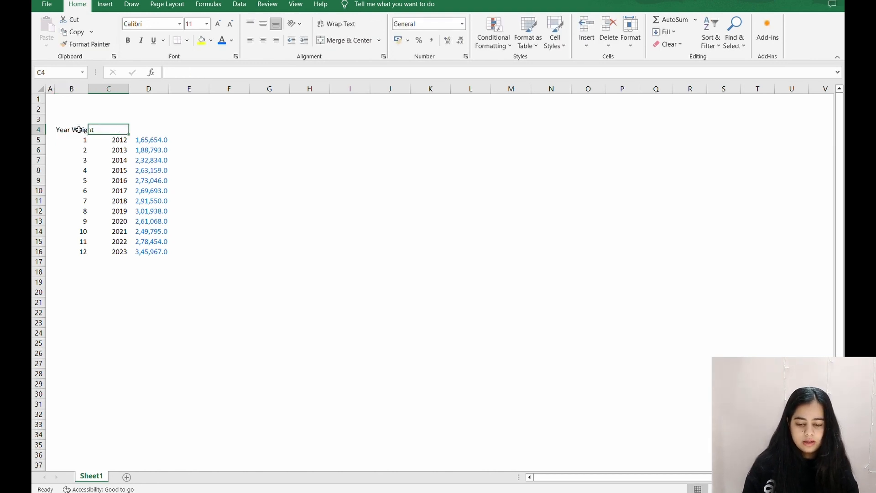
text(Year)
key(Tab)
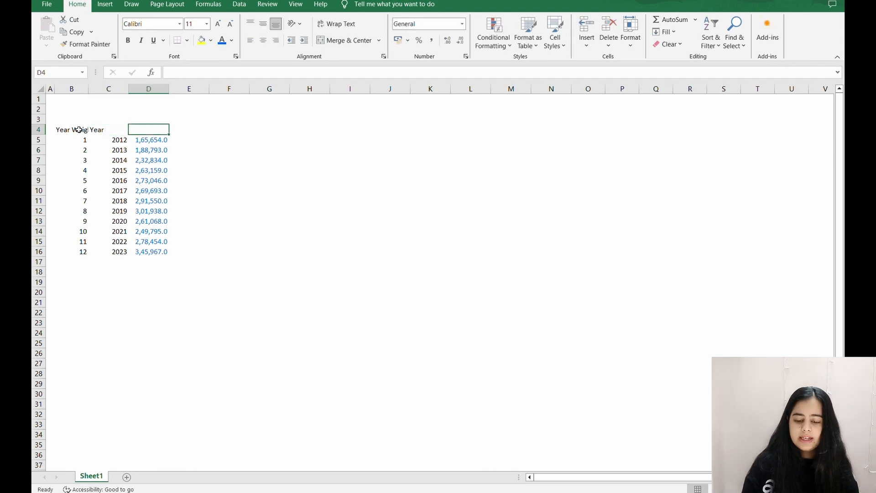
text(Sales)
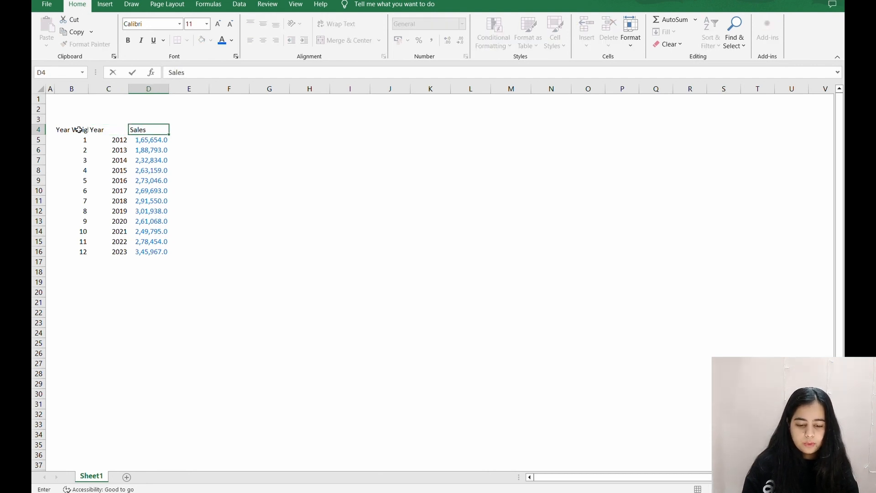
- Fit the width of column B to the Year Weight header
click(79, 130)
key(Up)
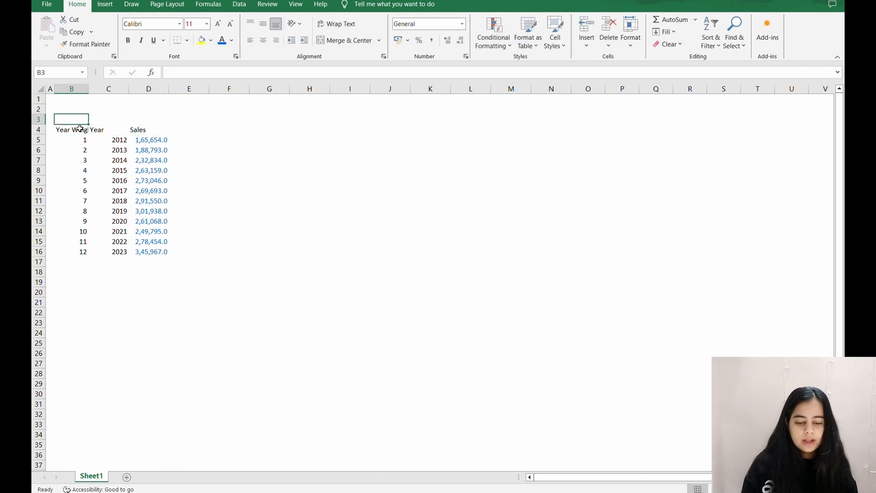
double_click(87, 85)
- Format the header cells B4:D4 with a dark blue fill and white text
drag(74, 130, 153, 131)
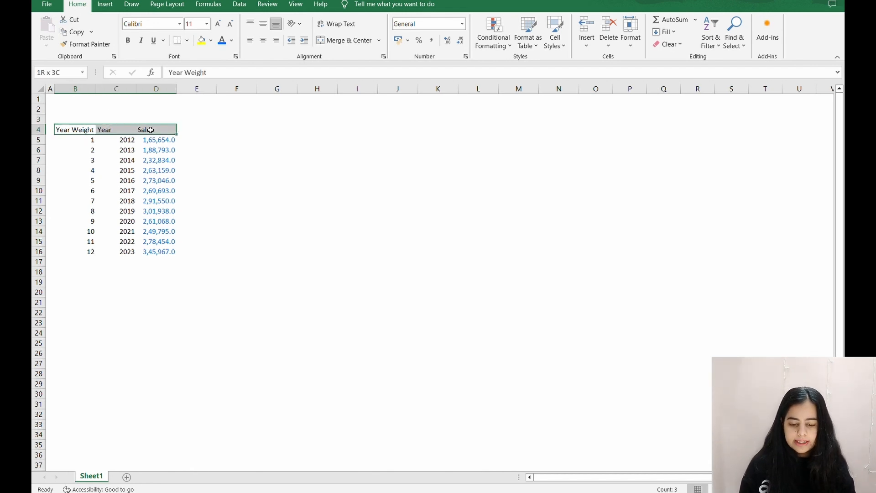
click(201, 40)
click(211, 40)
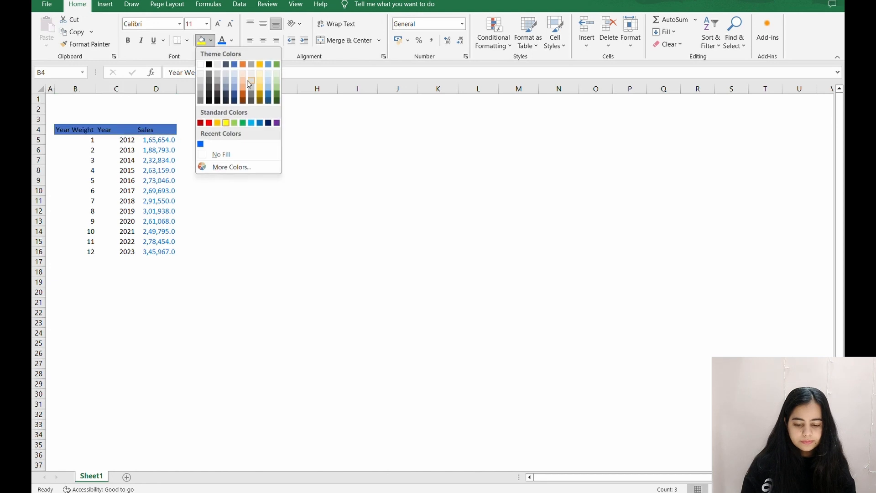
click(264, 120)
click(231, 40)
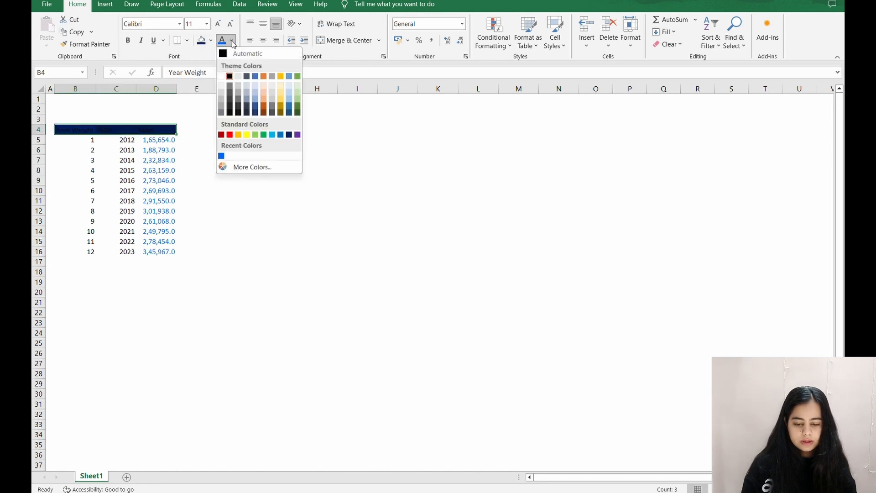
click(222, 77)
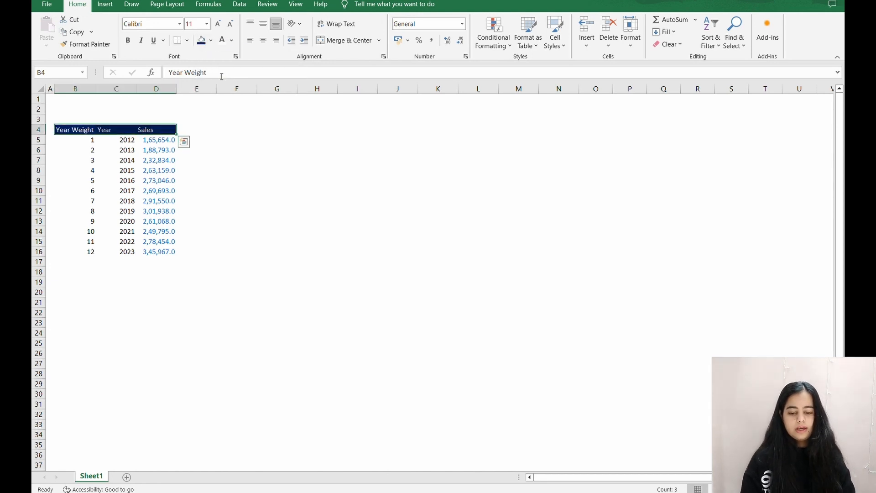
click(208, 148)
- Left-align the year weights in B5:B16 and right-align the years and sales in C5:D16
drag(92, 140, 92, 252)
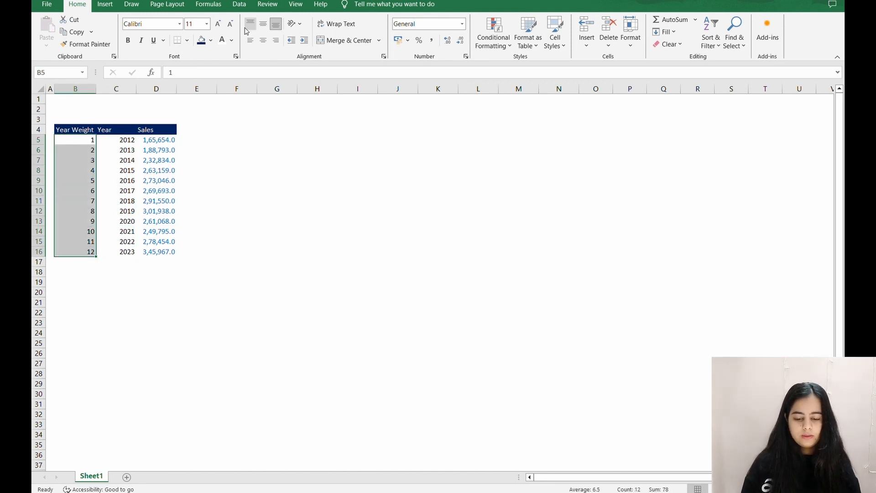
click(250, 40)
drag(131, 141, 171, 250)
click(276, 40)
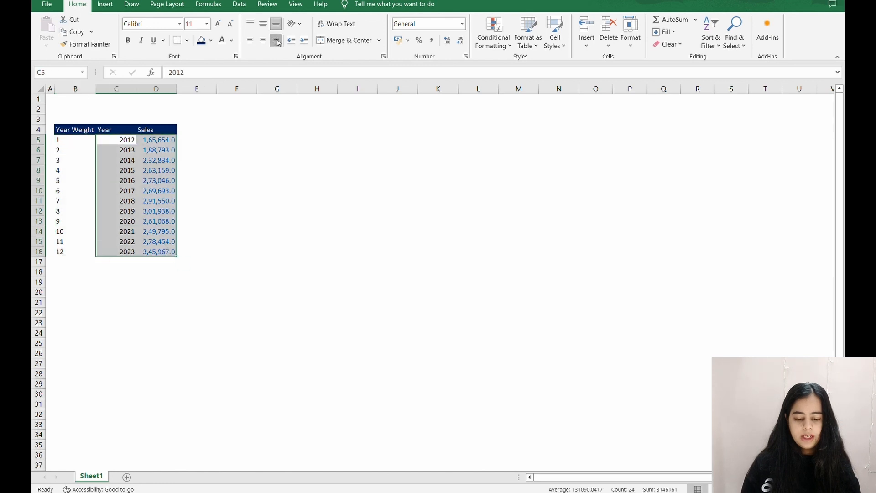
- Fit the widths of columns C and D to their contents
click(204, 166)
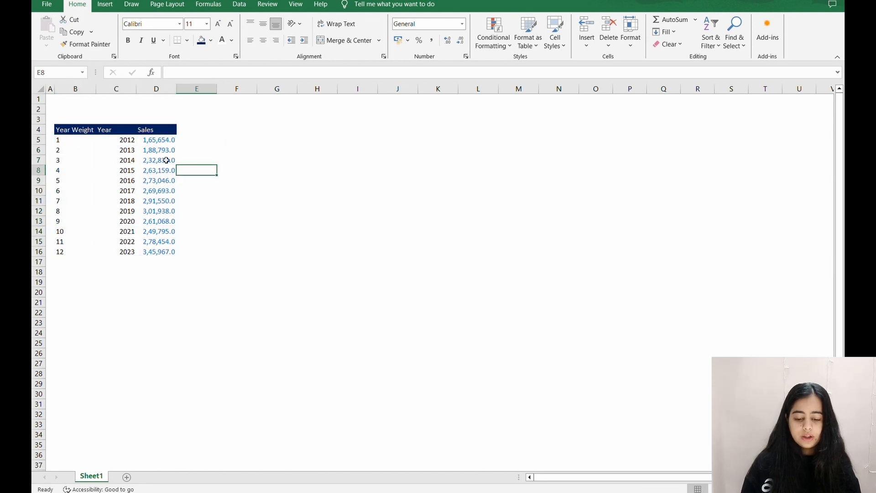
double_click(137, 88)
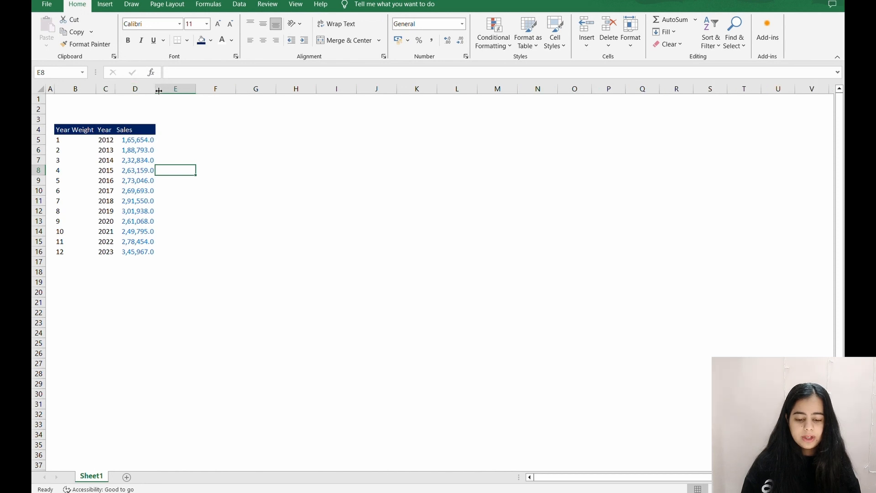
double_click(156, 88)
- Copy the Sales header to E4 and extend its text to Sales Growth, fitting column E to the header
click(136, 129)
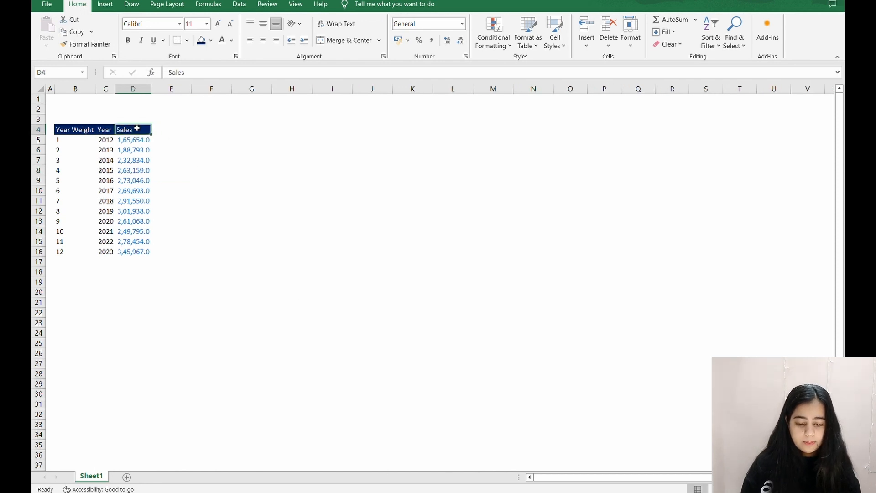
key(ctrl+c)
key(Right)
key(ctrl+v)
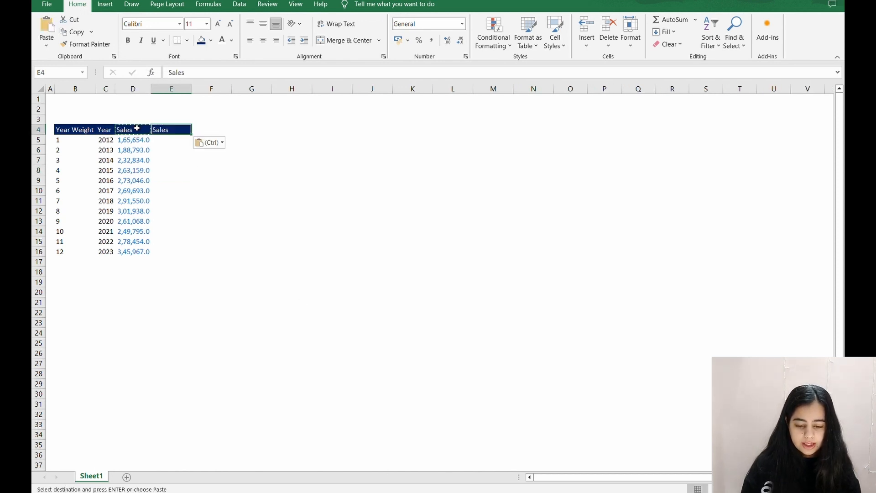
key(Escape)
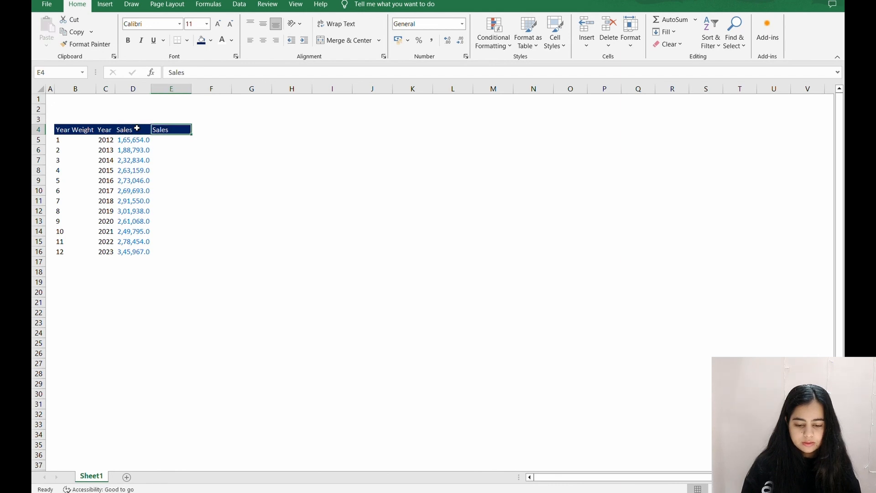
key(F2)
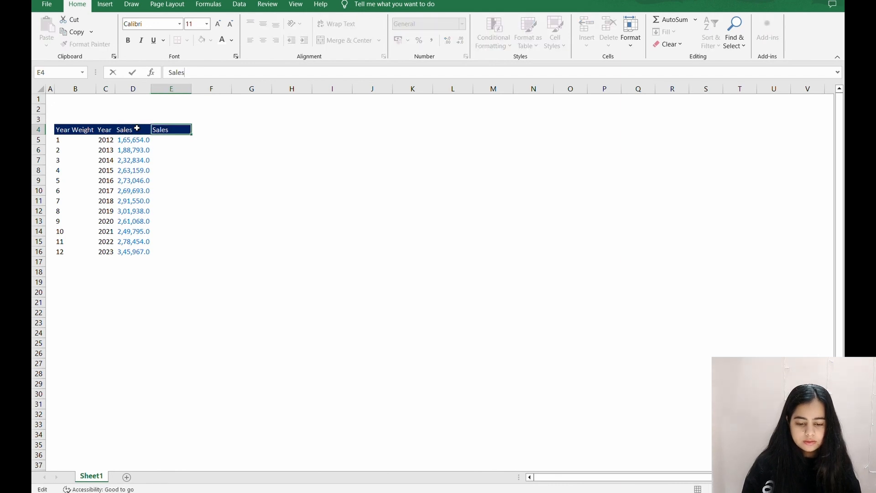
text(Growth)
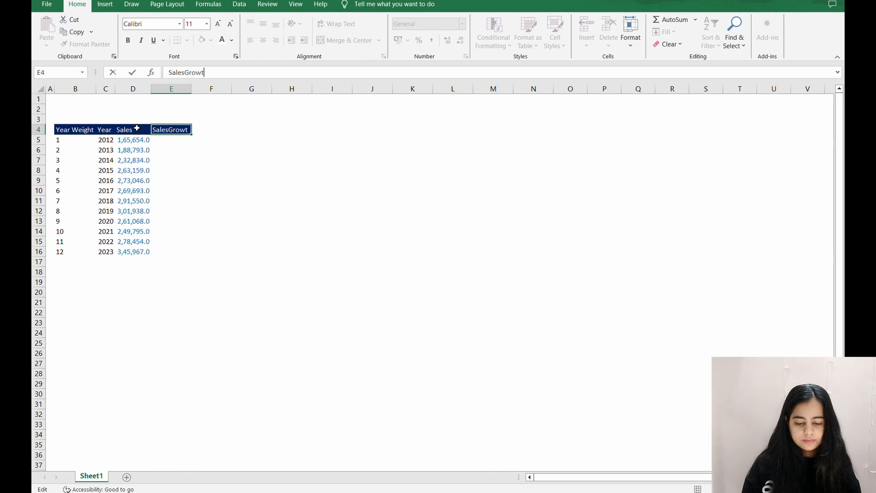
click(172, 145)
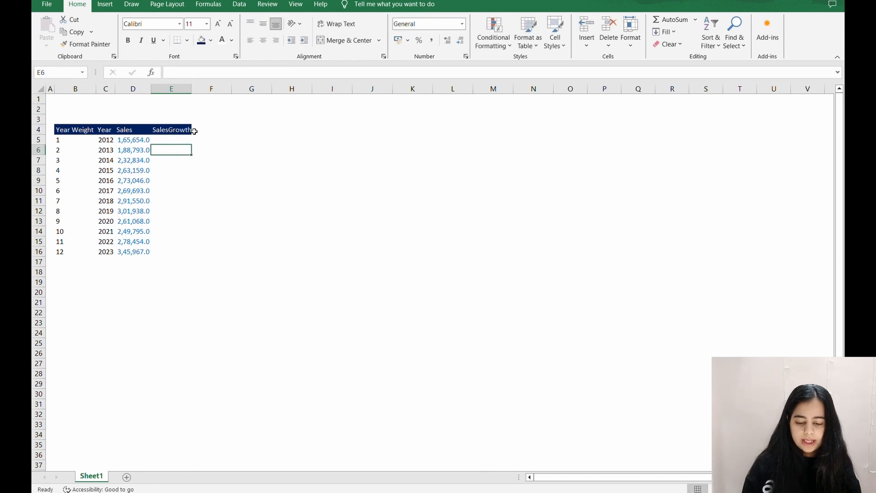
double_click(191, 88)
- Enter the growth formula =D6/D5-1 in E6 for the year 2013
text(=)
click(146, 150)
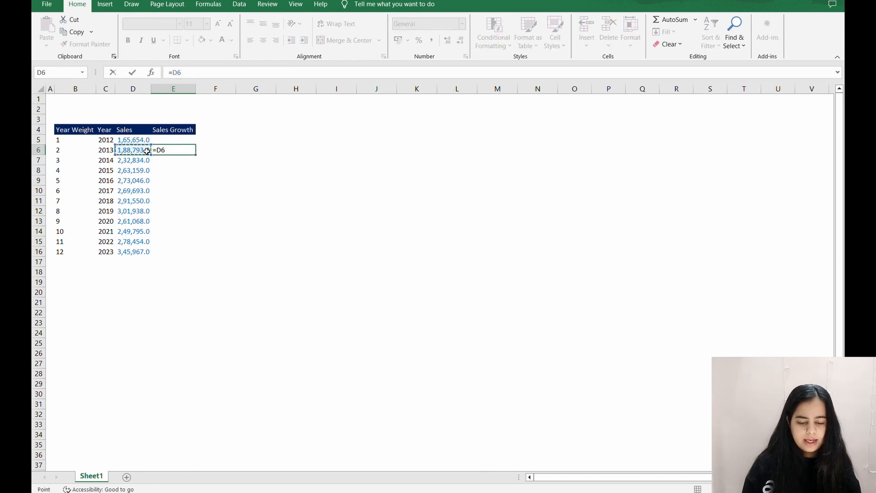
text(/)
click(145, 141)
text(-1)
key(Return)
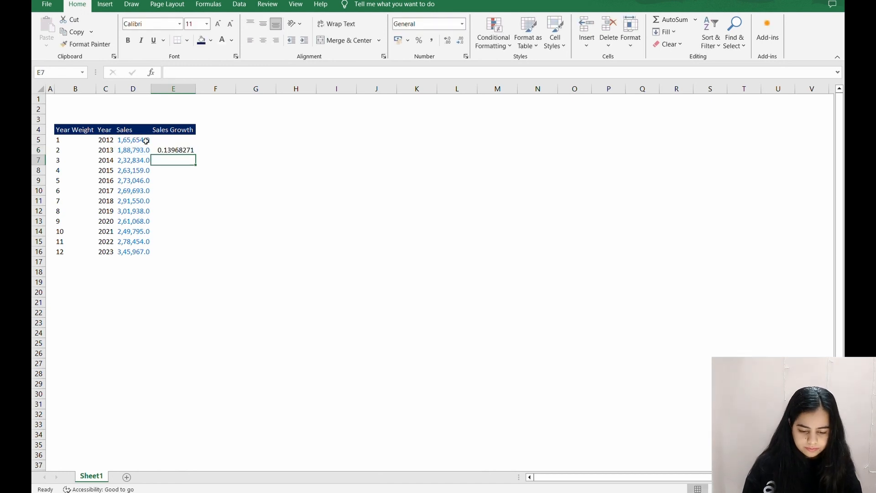
- Format the growth value in E6 as a percentage with two decimal places
click(189, 148)
key(ctrl+shift+5)
key(alt)
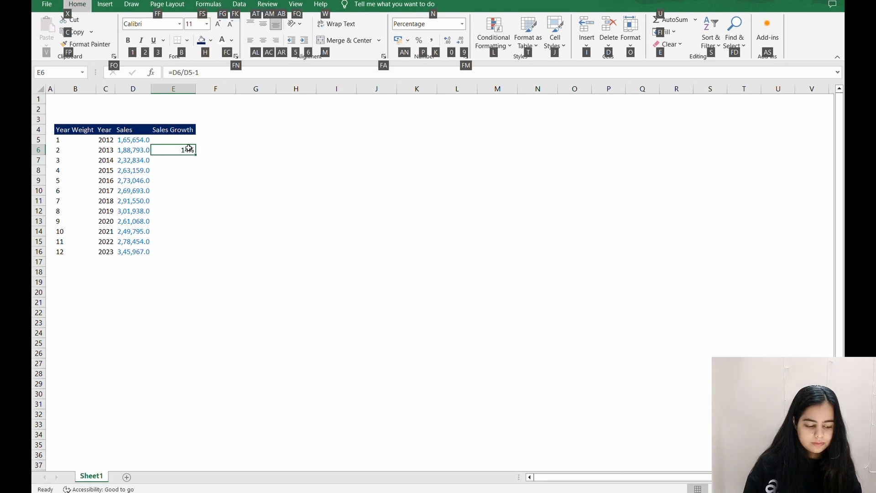
key(alt)
key(alt)
key(h)
key(0)
key(0)
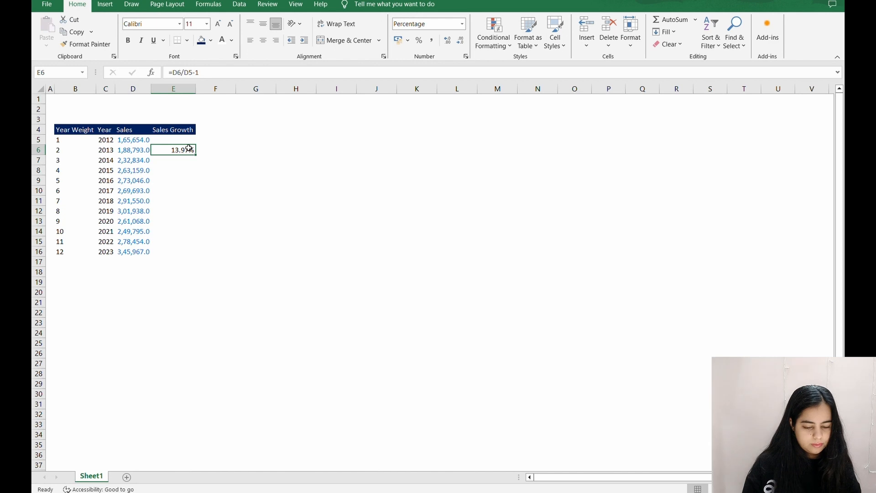
- Copy the growth formula from E6 down the Sales Growth column through E16
key(ctrl+c)
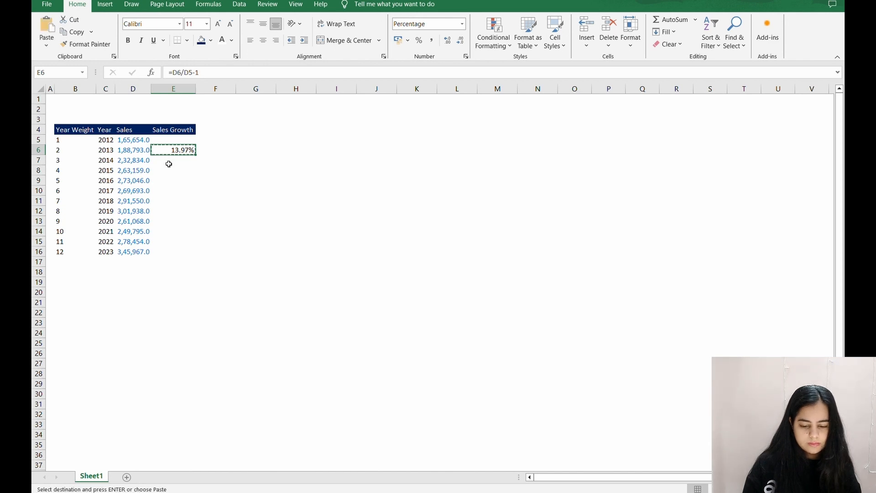
key(Left)
key(Down)
key(Down)
key(Down)
key(Down)
key(Down)
key(Down)
key(Down)
key(Down)
key(Down)
key(Down)
key(Right)
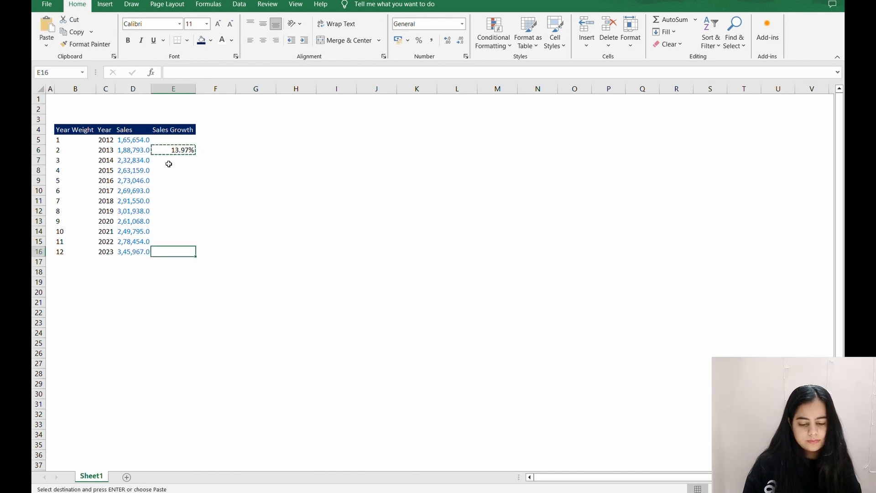
key(ctrl+shift+Up)
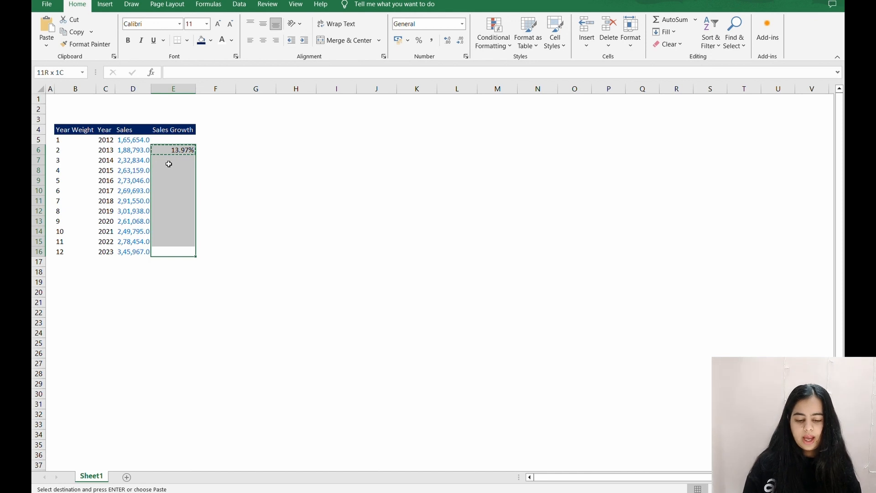
key(Return)
click(60, 261)
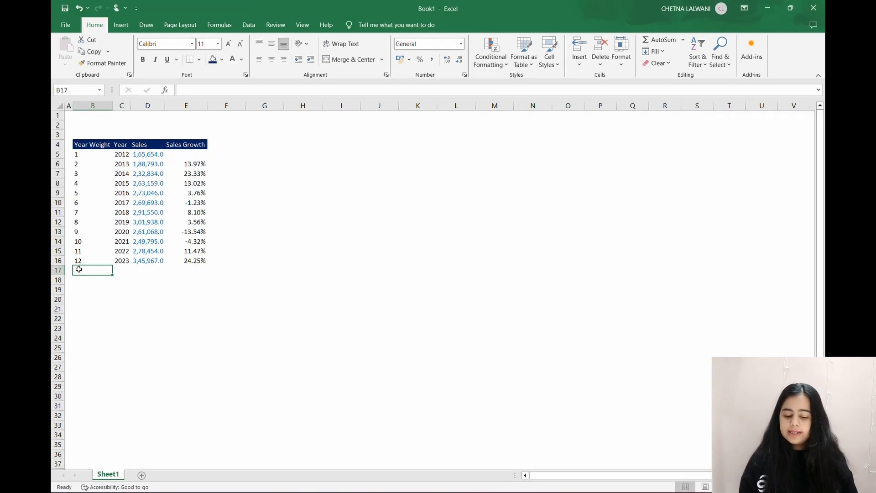
click(79, 258)
drag(111, 266, 110, 315)
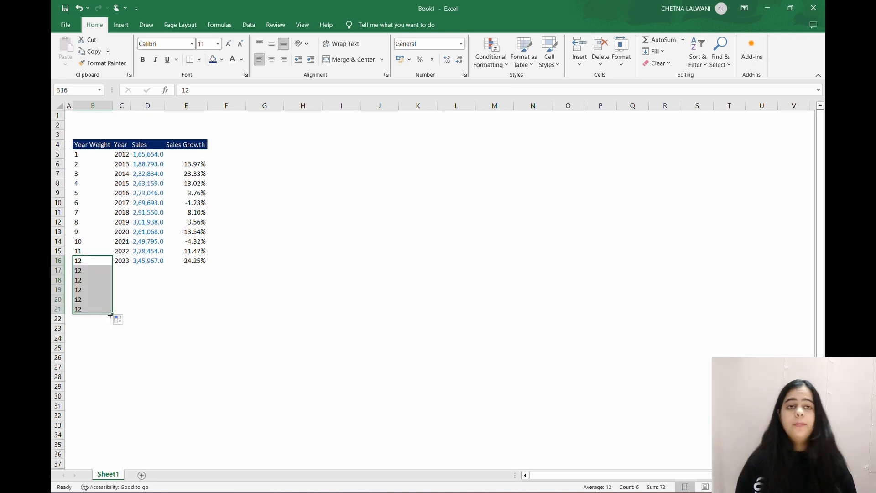
key(ctrl+z)
- Extend the Year Weight series to 15 and the Year series to 2026, filling both columns down through row 19
click(78, 243)
drag(94, 242, 110, 295)
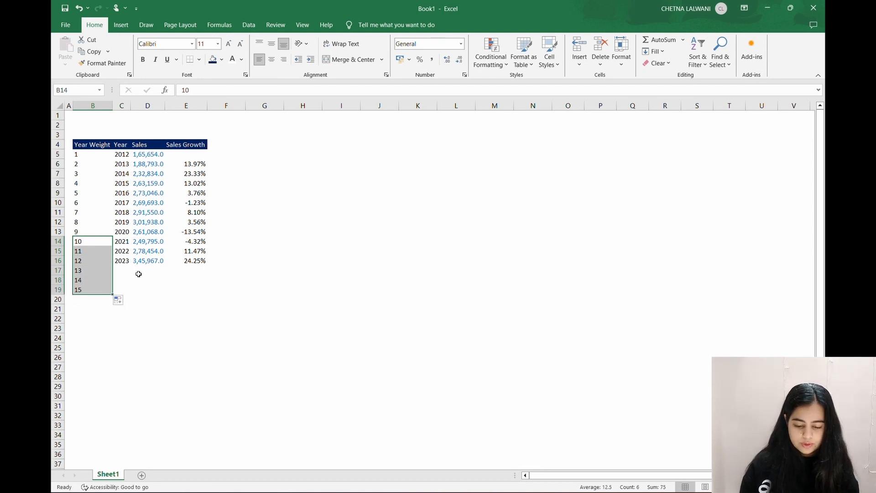
click(126, 261)
drag(124, 251, 132, 295)
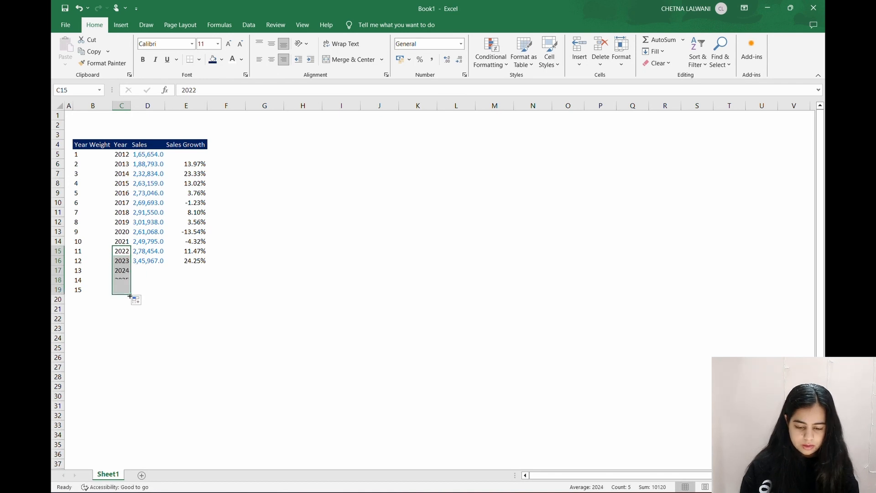
- Apply a custom number format of 0 followed by the suffix "A" to the years 2012 to 2023 in C5:C16
drag(120, 153, 117, 256)
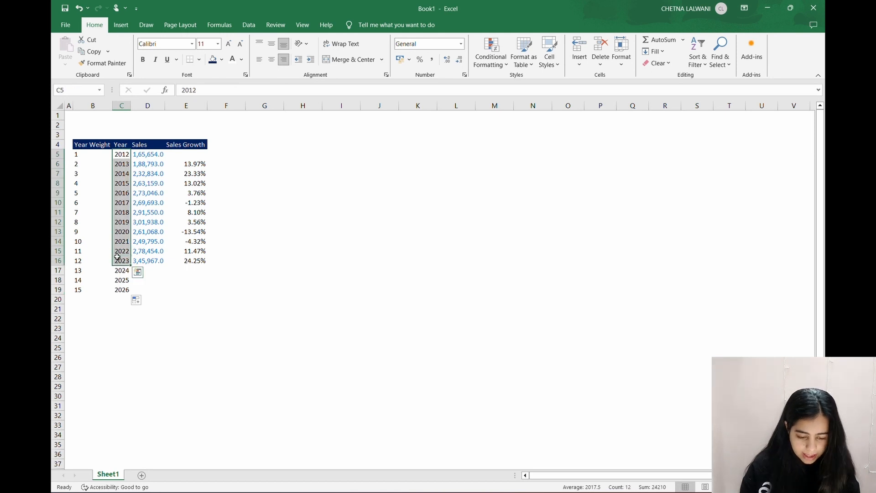
key(ctrl+1)
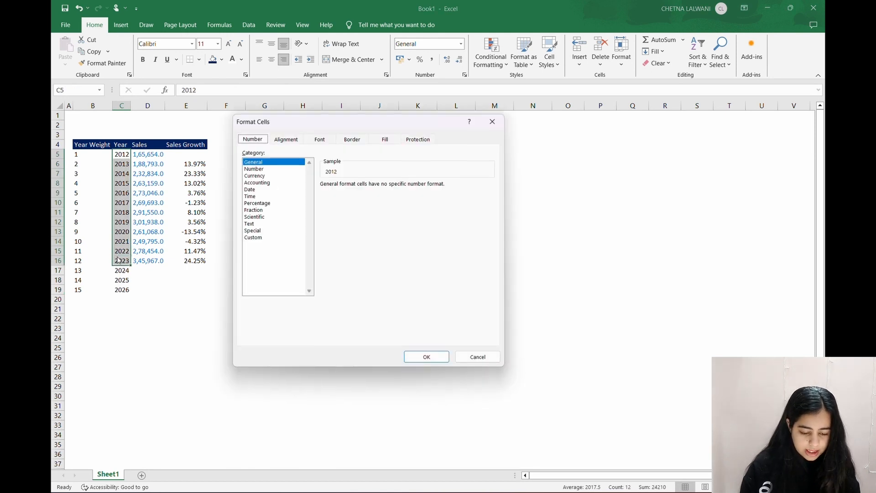
click(272, 237)
click(341, 210)
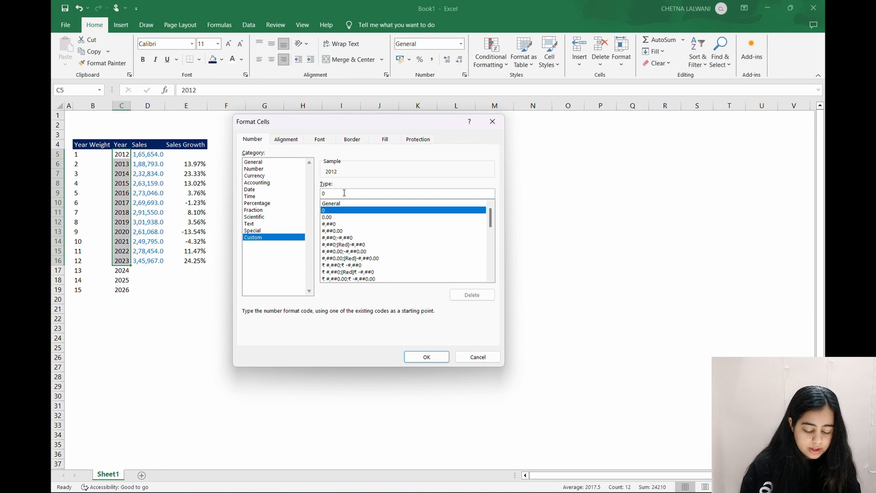
click(344, 192)
text(")
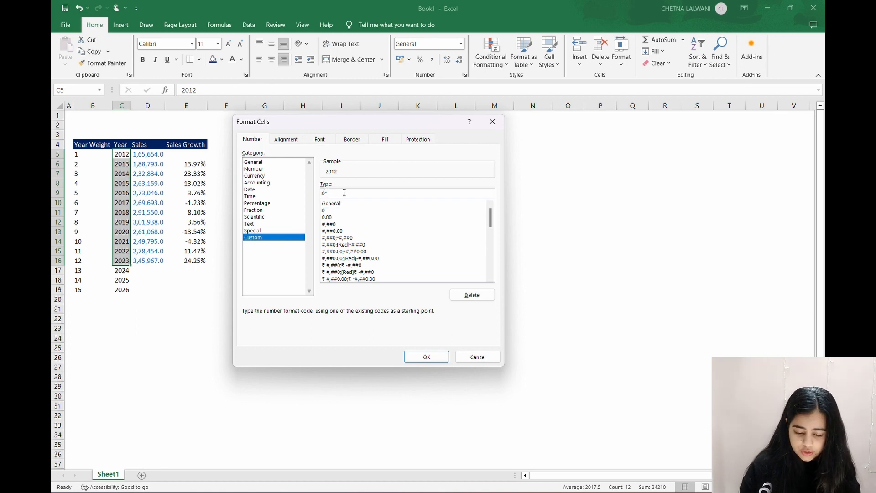
text(A)
key(Return)
- Apply the custom number format 0"E" to the years 2024 to 2026 in C17:C19
drag(125, 270, 126, 290)
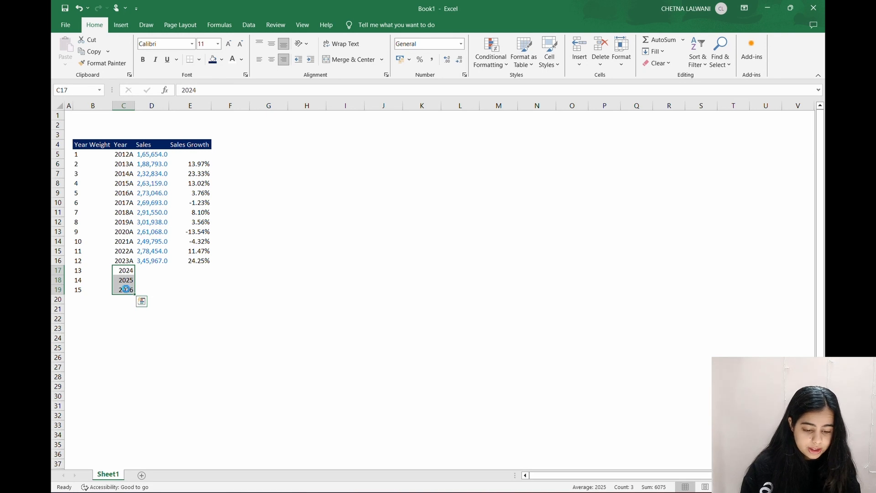
key(ctrl+1)
click(253, 238)
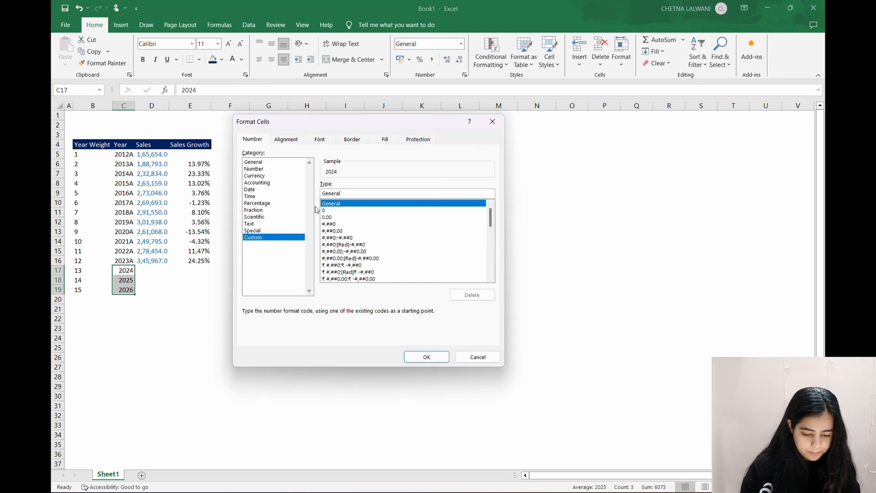
click(342, 217)
click(346, 210)
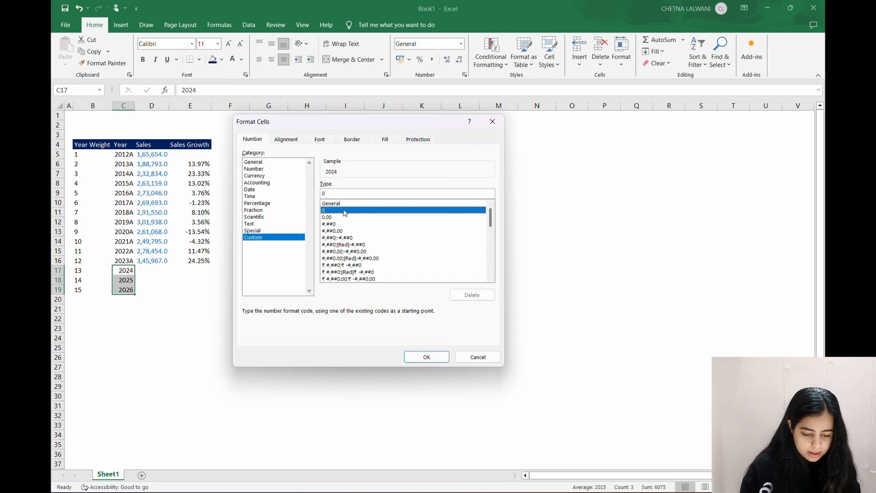
text(")
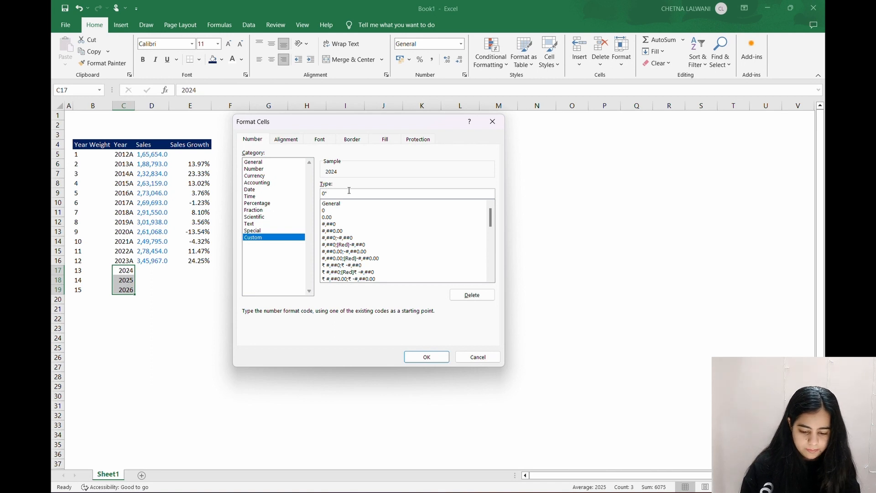
text(E")
key(Return)
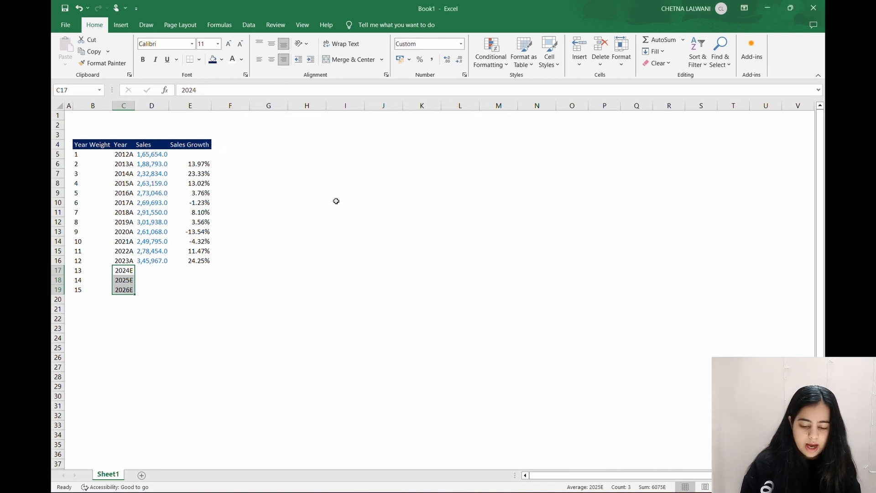
- Extend the Year Weight and Year columns one more row to 16 and 2027E in row 20
click(163, 278)
drag(91, 280, 135, 301)
click(137, 291)
- Begin a FORECAST formula in D17 for the 2024E sales, with year weight B17 as the x argument
click(156, 270)
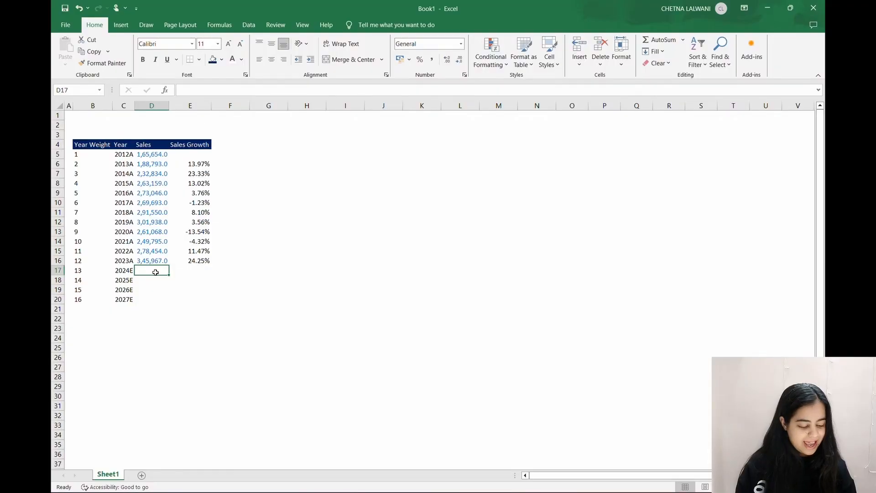
text(=)
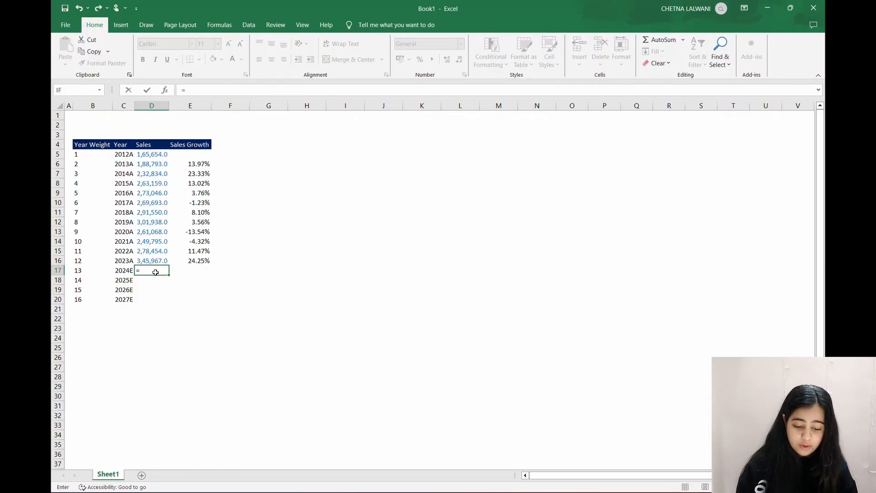
text(forecast)
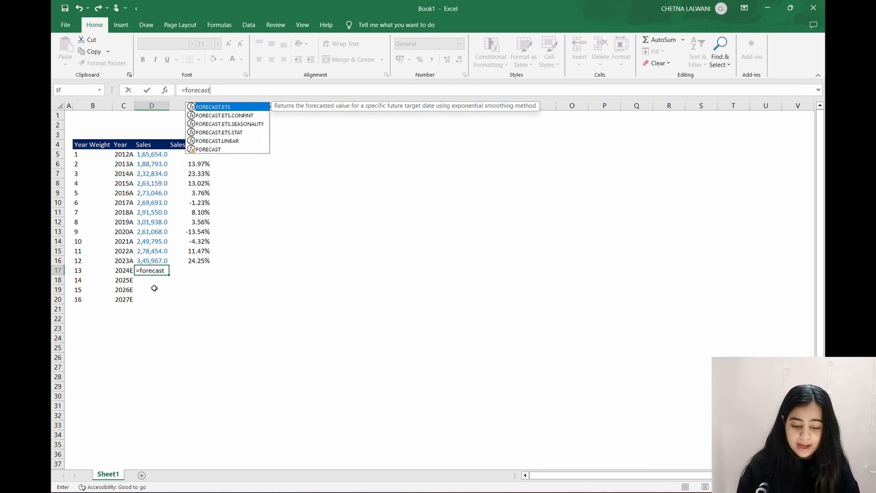
text(()
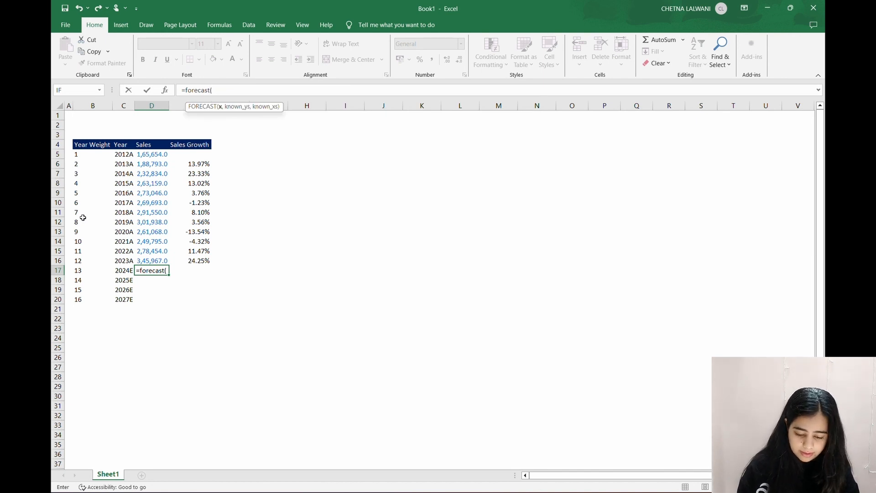
click(99, 270)
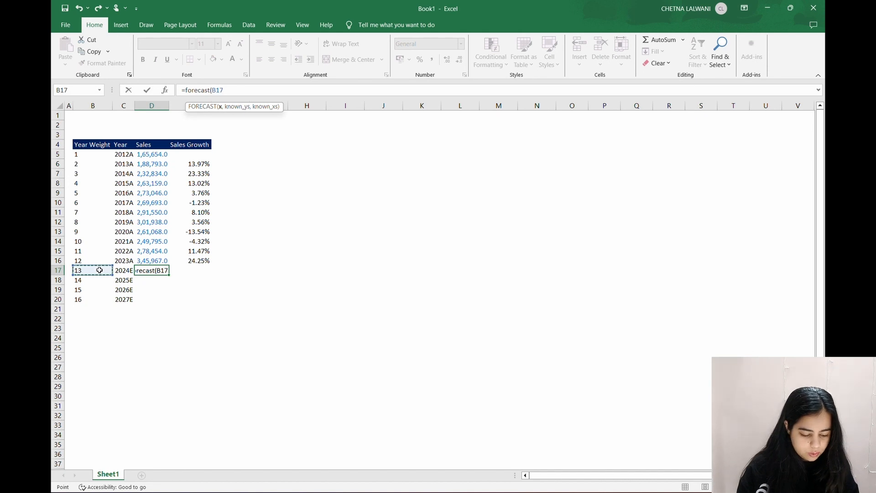
text(,)
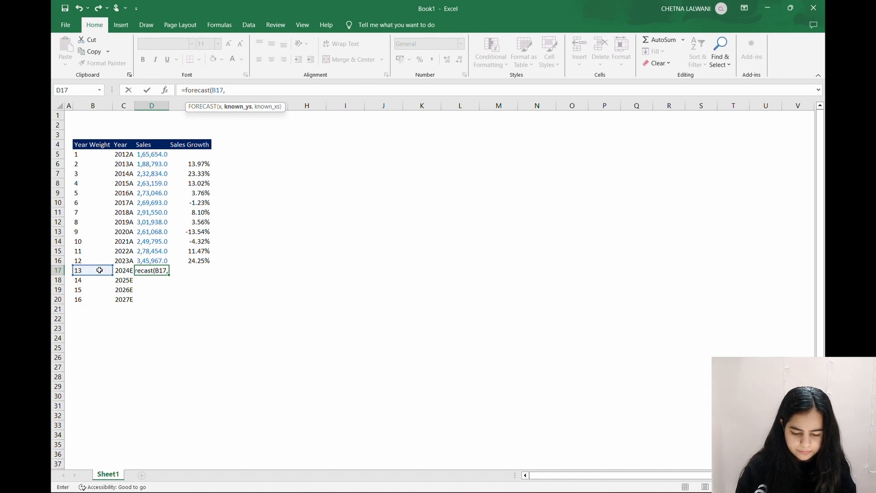
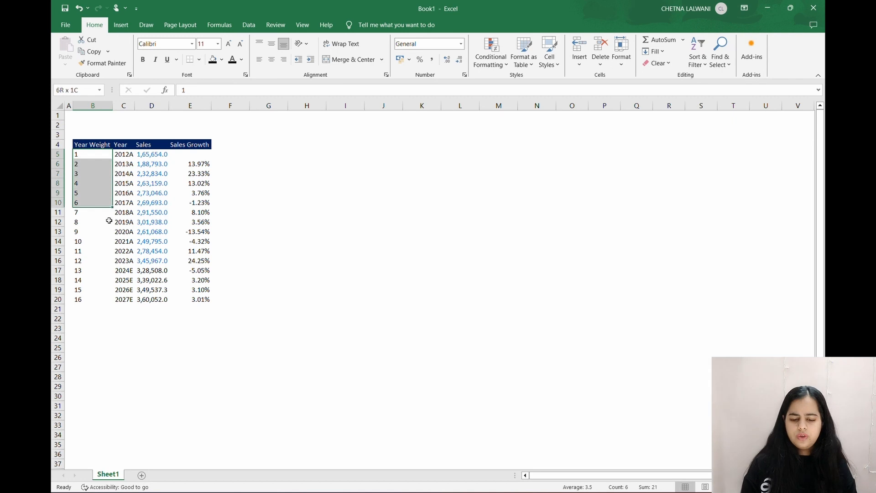
- Copy the year weights and years from B5:C20 to B4 in the FMV 1 WORKING MODEL 1 workbook and fit column C to its contents
drag(85, 154, 130, 300)
key(ctrl+c)
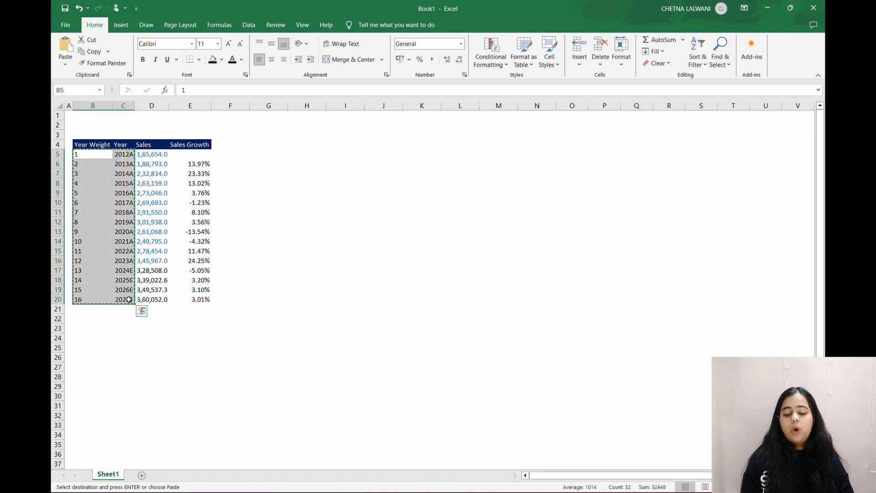
key(alt+Tab)
click(92, 147)
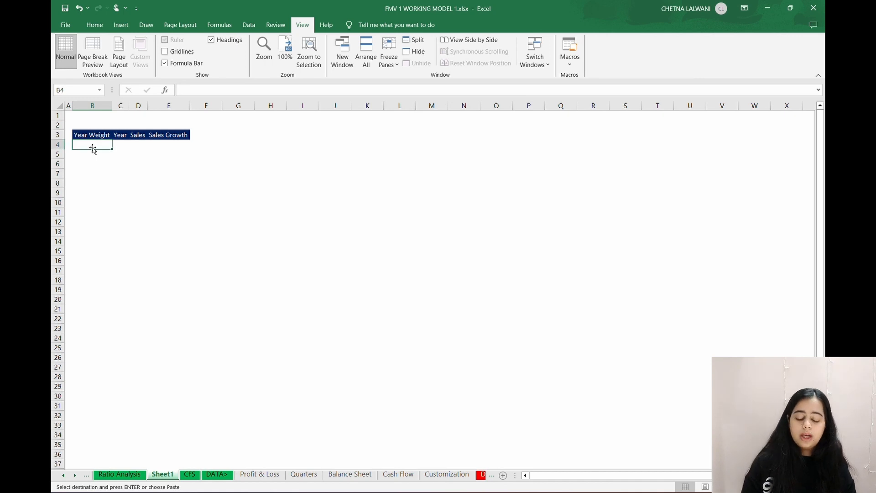
key(ctrl+v)
key(BackSpace)
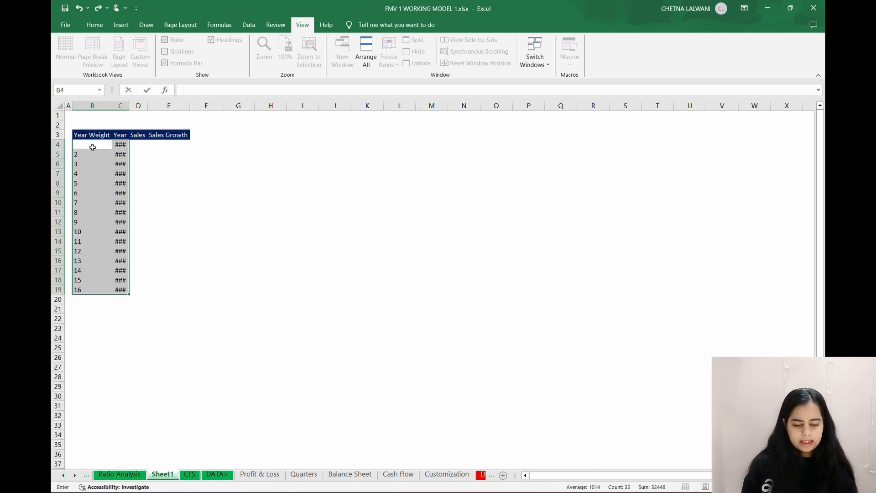
key(Escape)
key(Return)
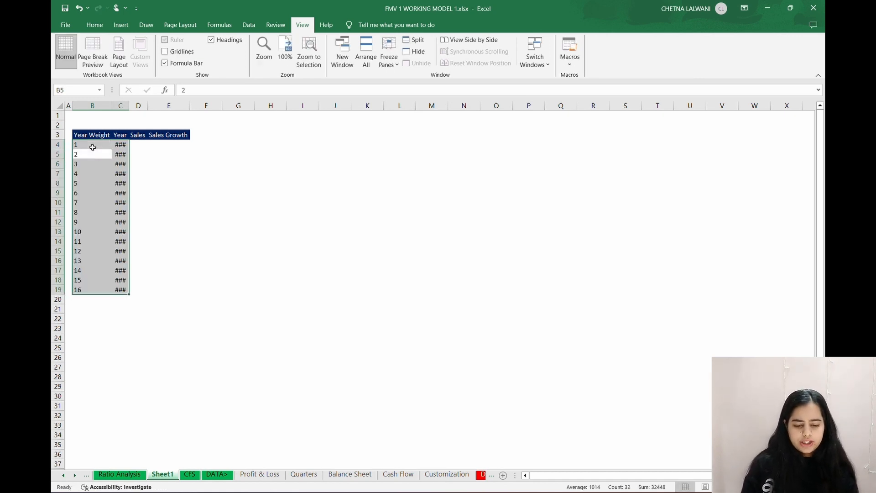
double_click(129, 105)
- Enter a table title in B2 joining the Data Sheet's company name (B1) and Sales label (A17) with " - " between them
key(Up)
key(Up)
key(Up)
text(=)
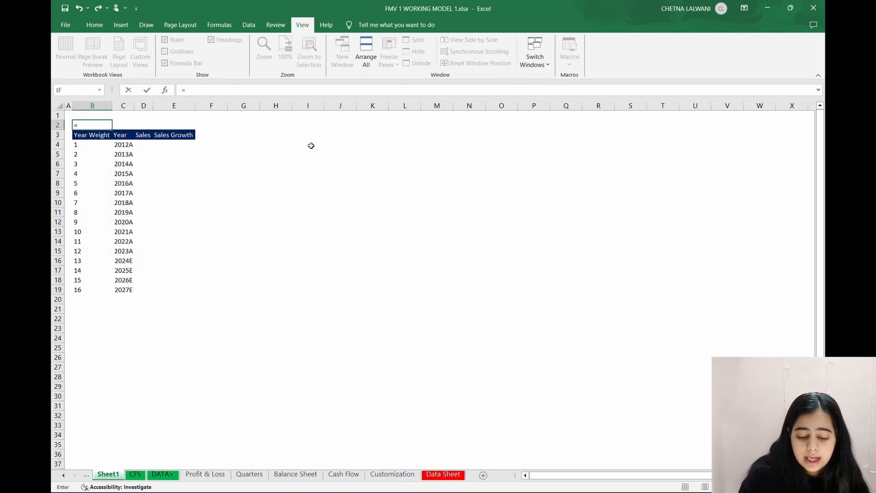
click(442, 475)
click(238, 117)
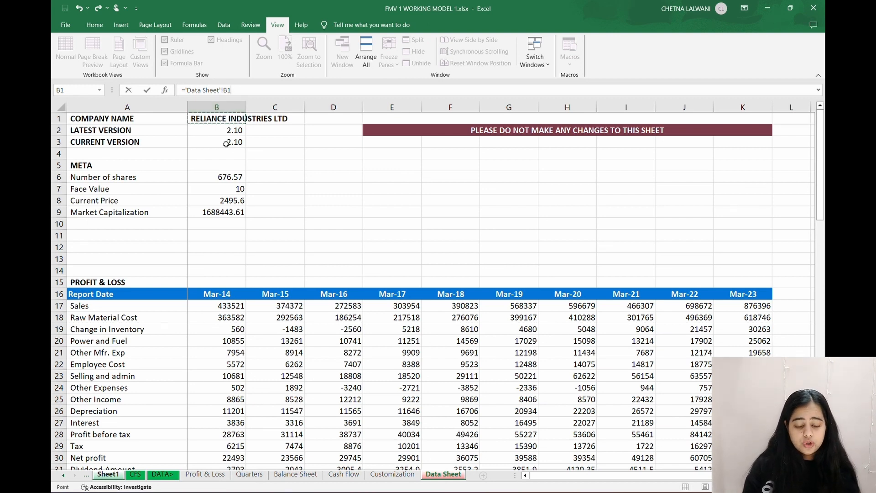
text(& " - " &)
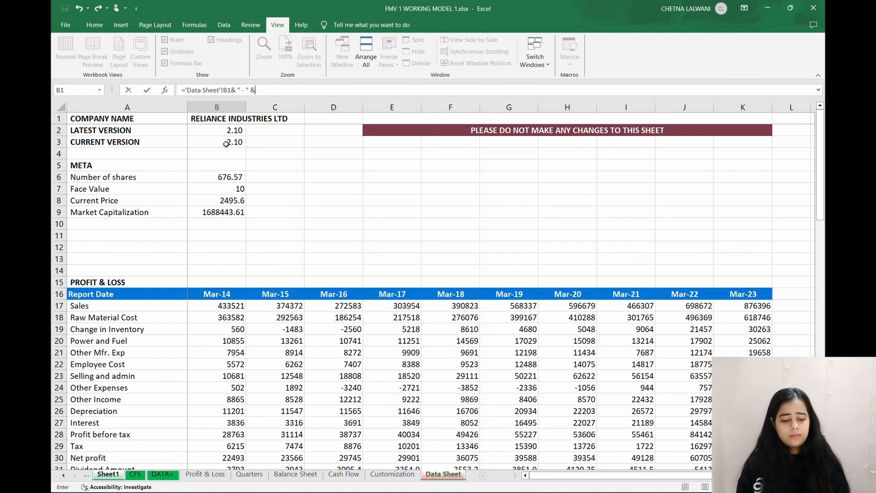
click(155, 304)
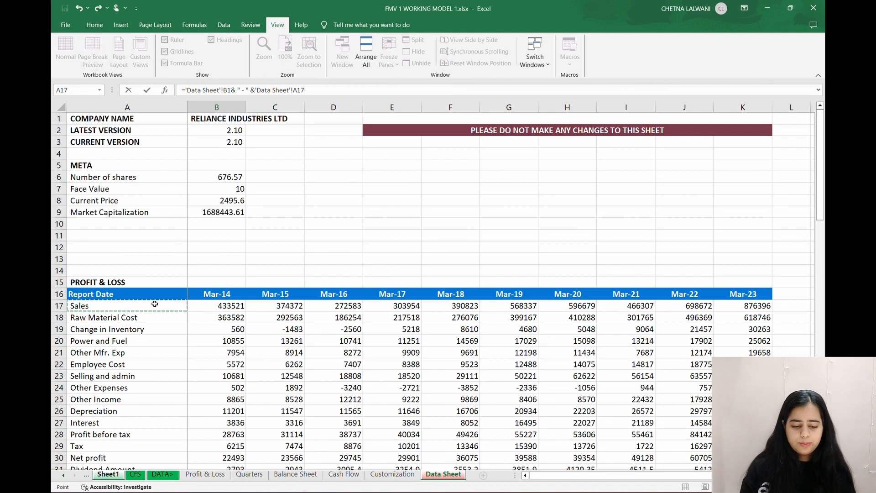
key(Return)
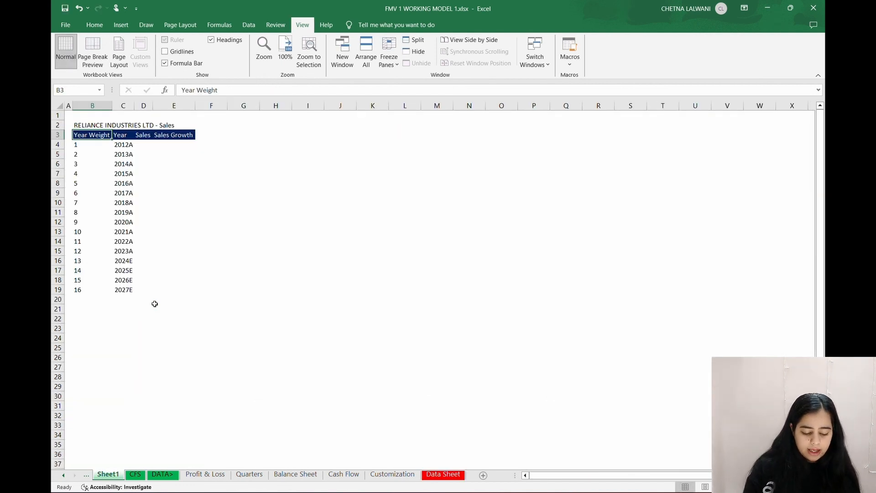
- Merge and center the title across B2:E2 above the table headers
drag(101, 125, 183, 125)
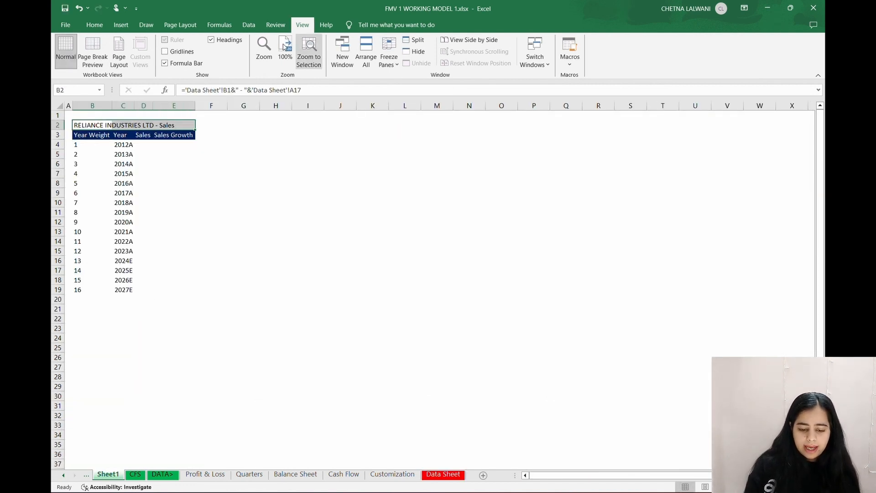
click(99, 28)
click(351, 59)
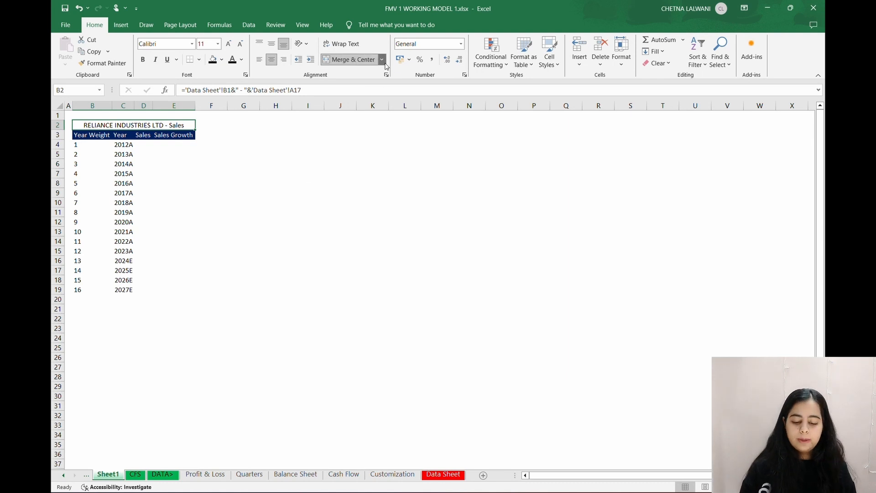
click(382, 60)
click(363, 85)
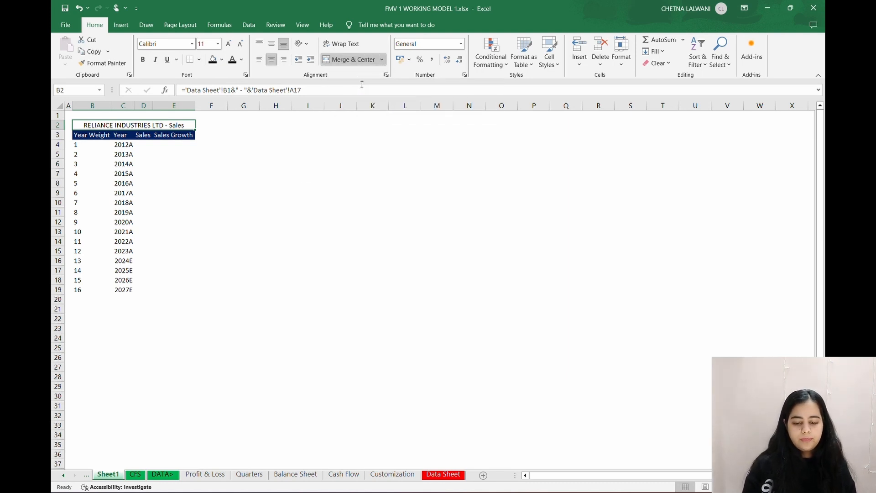
click(251, 161)
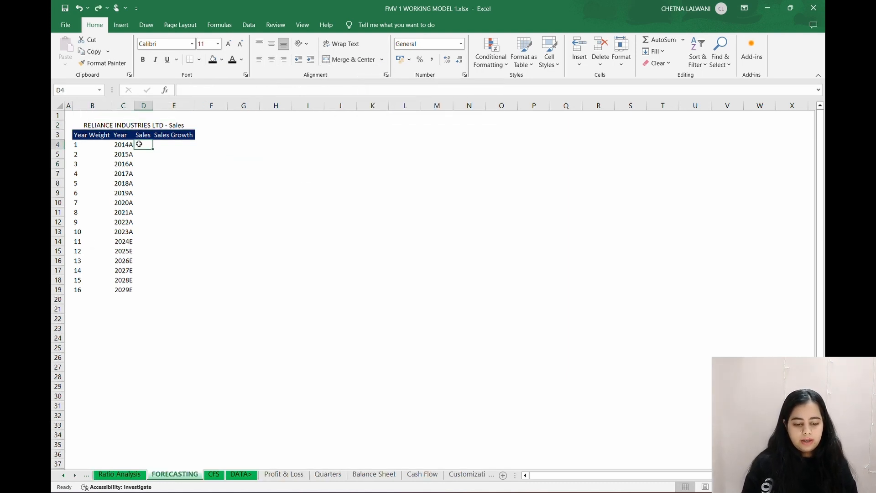
- Fill D4:D13 with a TRANSPOSE array formula that pulls the Data Sheet's sales figures from B17:K17
drag(141, 145, 139, 227)
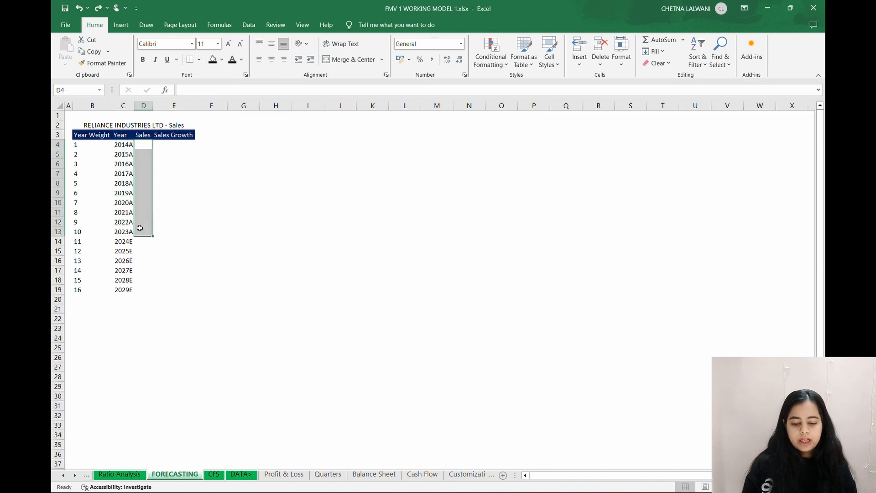
key(F2)
text(=)
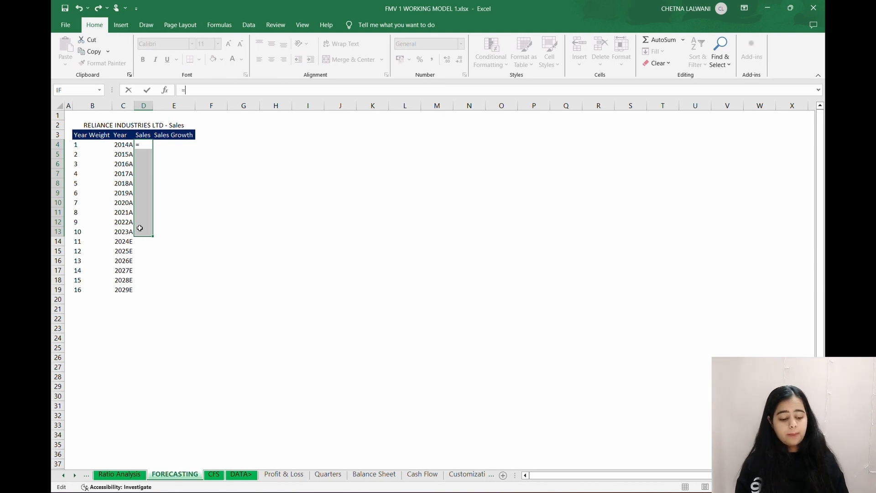
text(TRANSPOSE)
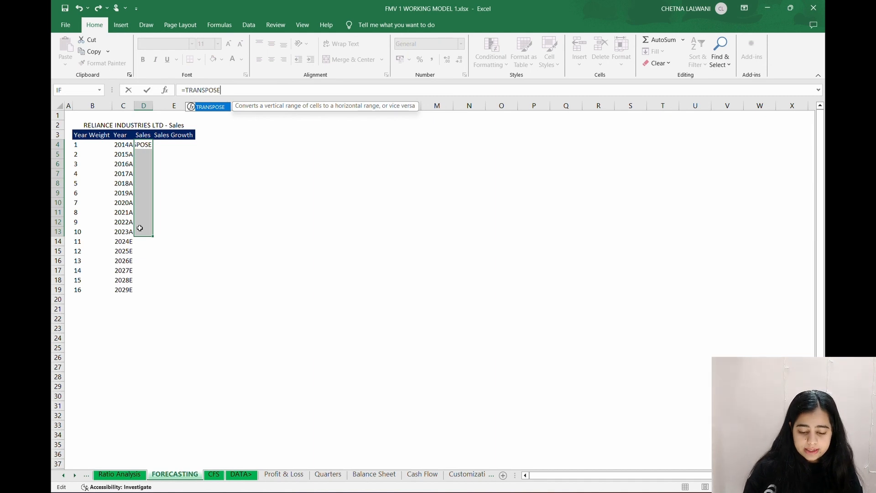
text(()
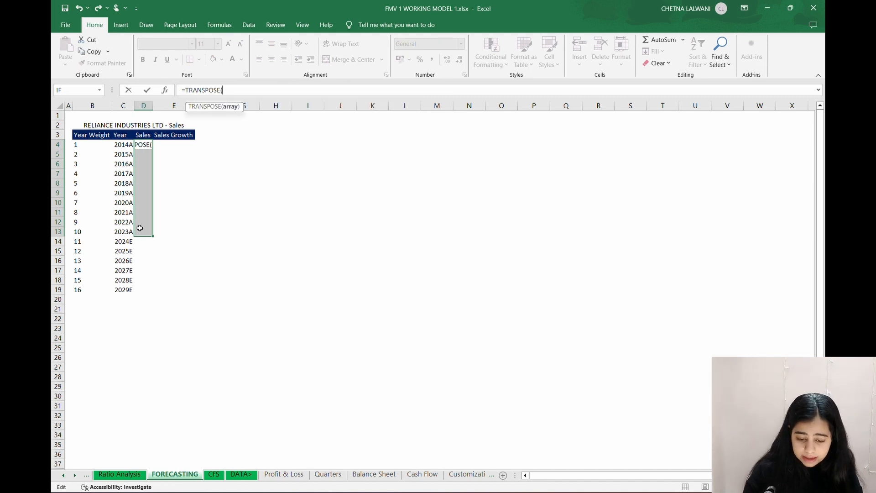
click(76, 475)
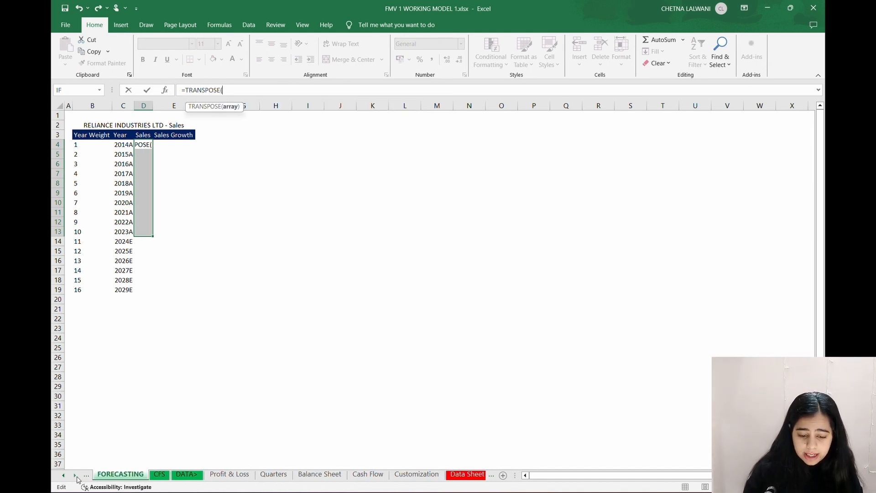
click(467, 475)
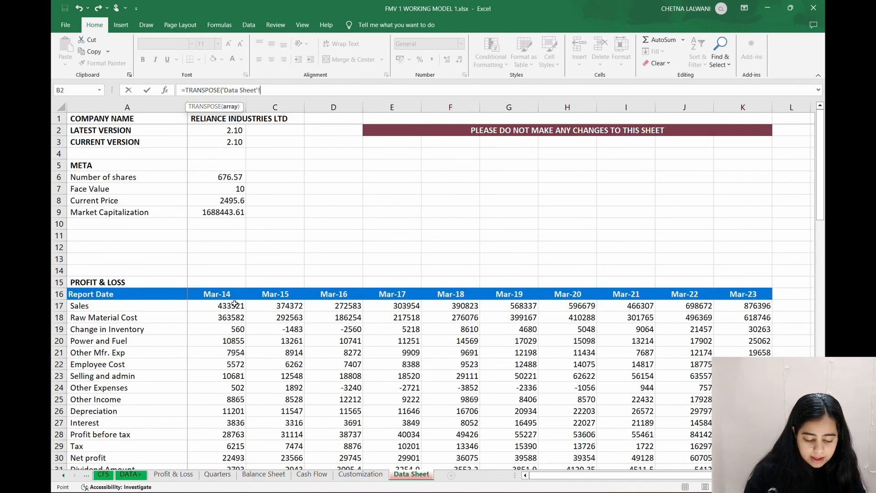
drag(232, 304, 731, 307)
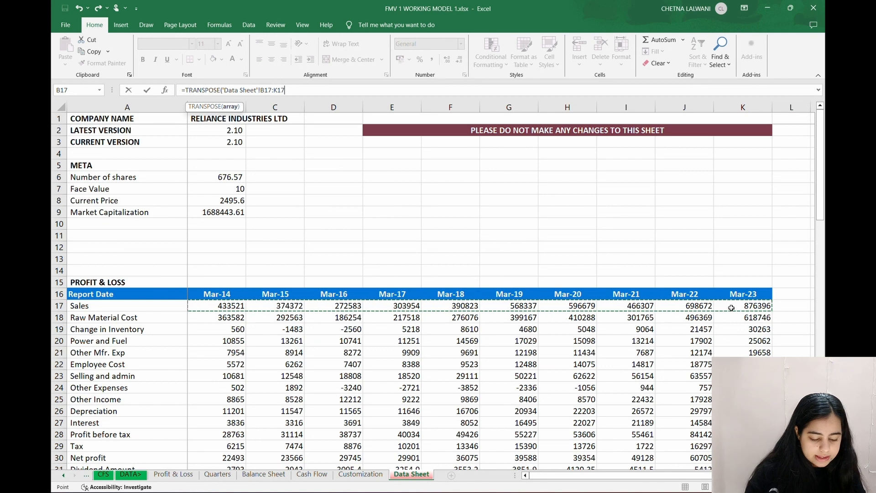
key(ctrl+shift+Return)
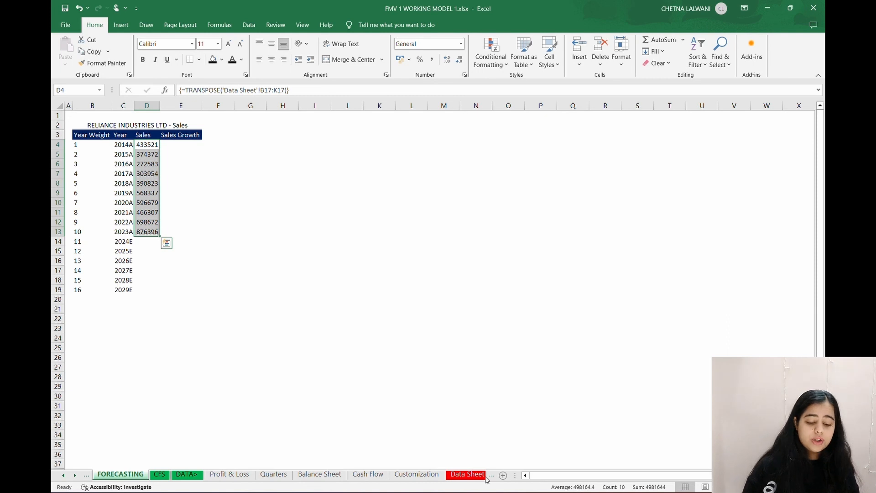
click(470, 465)
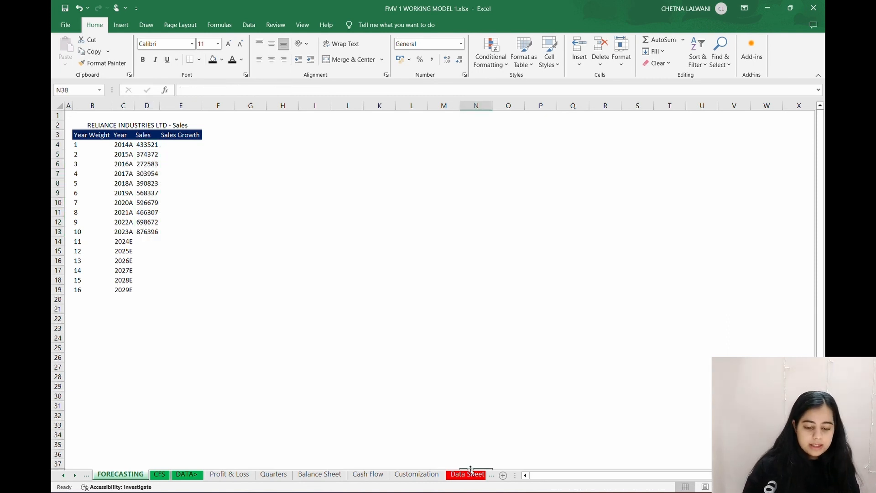
- Format the sales figures in D4:D13 with the custom number format #,##0.0
click(153, 146)
drag(152, 150, 149, 227)
key(ctrl+1)
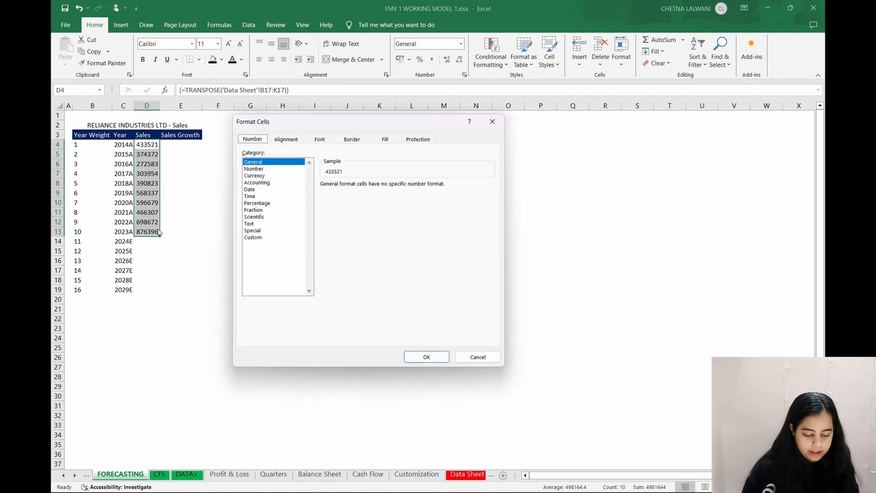
click(280, 238)
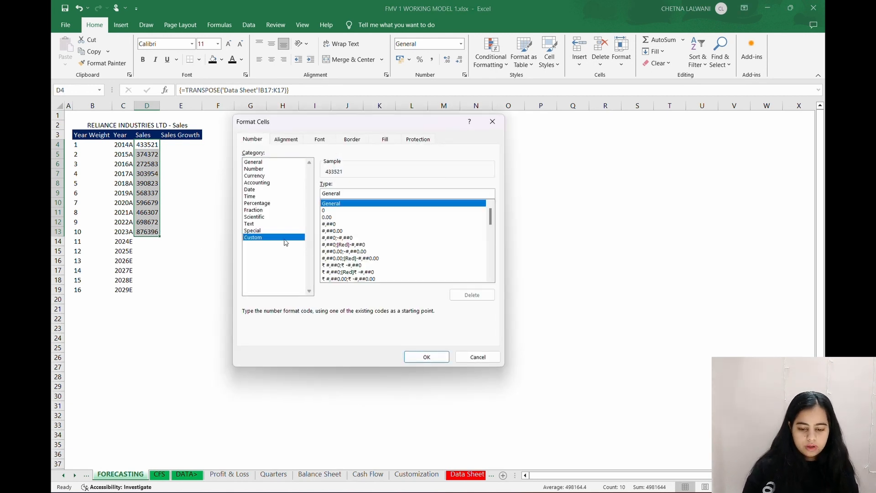
click(338, 231)
click(357, 194)
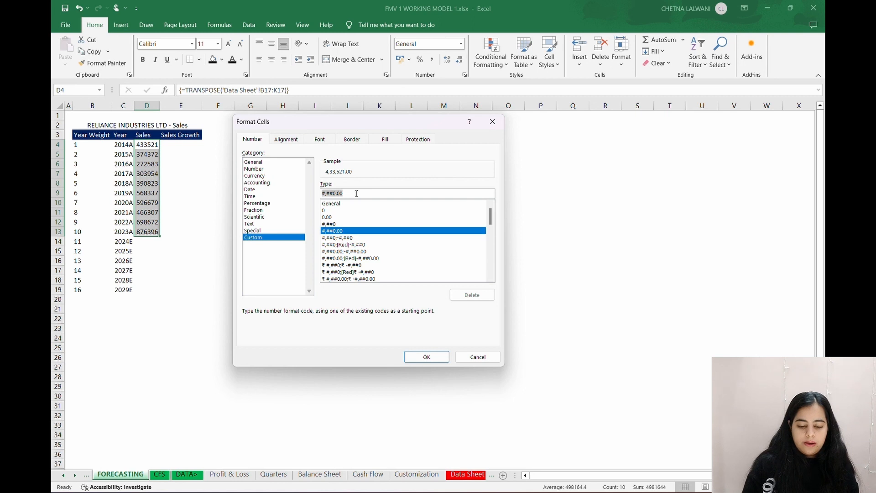
key(BackSpace)
key(Return)
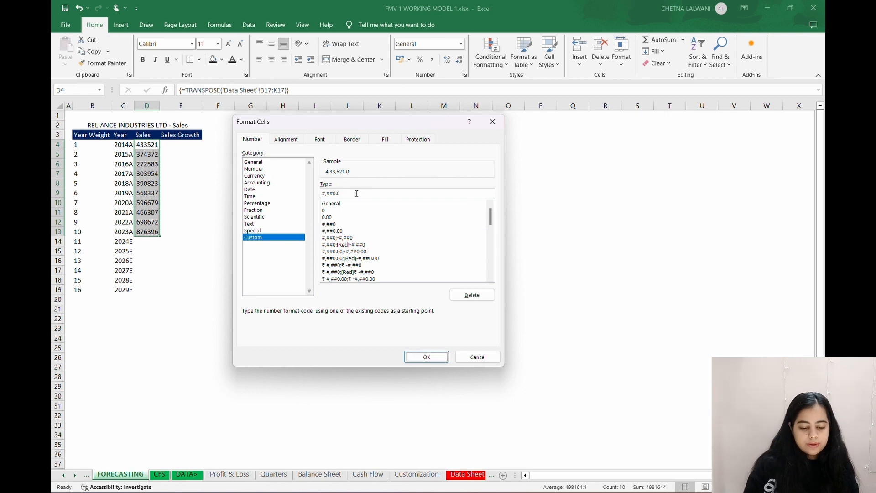
- Enter the 2015A sales growth formula =D5/D4-1 in E5
click(192, 154)
text(=)
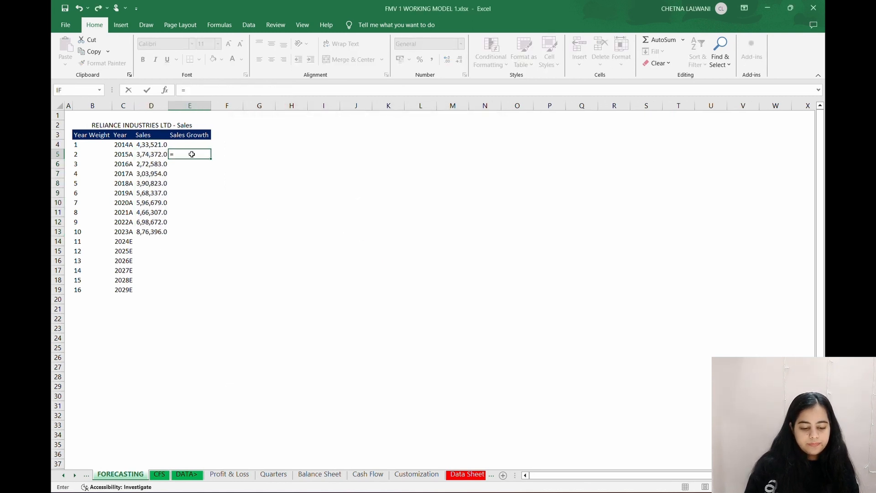
click(163, 154)
text(/)
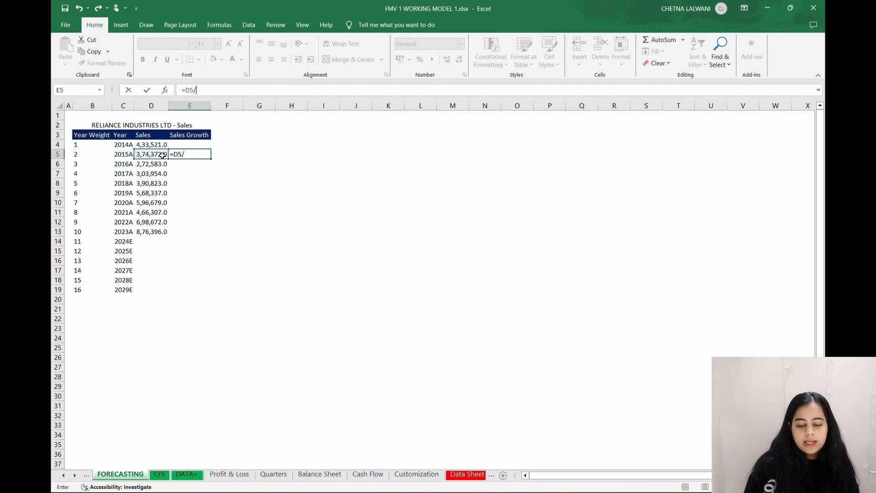
click(158, 145)
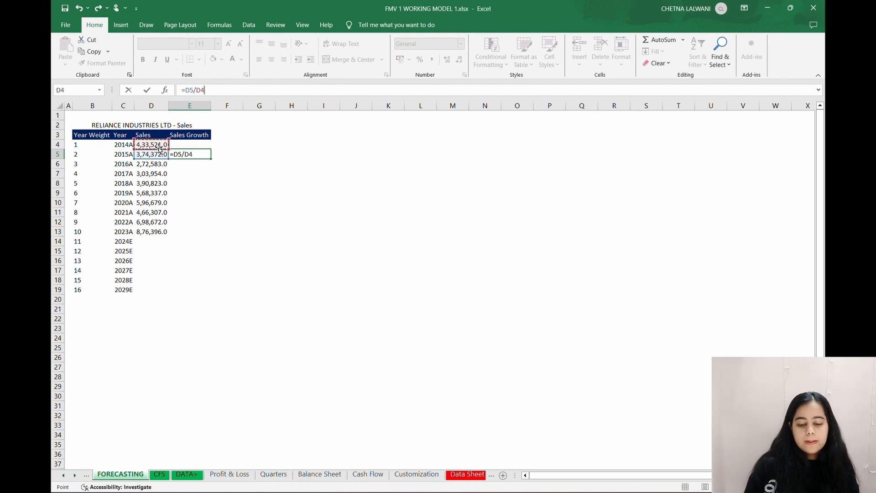
text(-1)
key(Return)
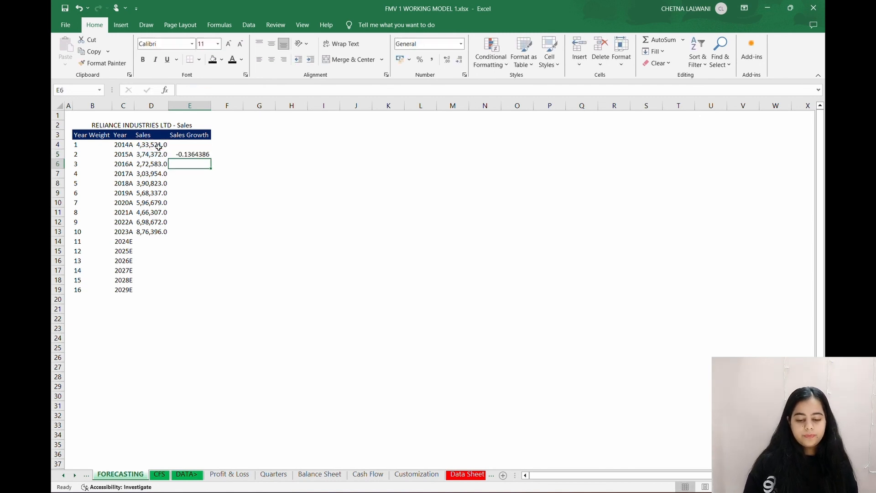
- Copy the growth formula from E5 down through E13 for the remaining actual years
click(185, 154)
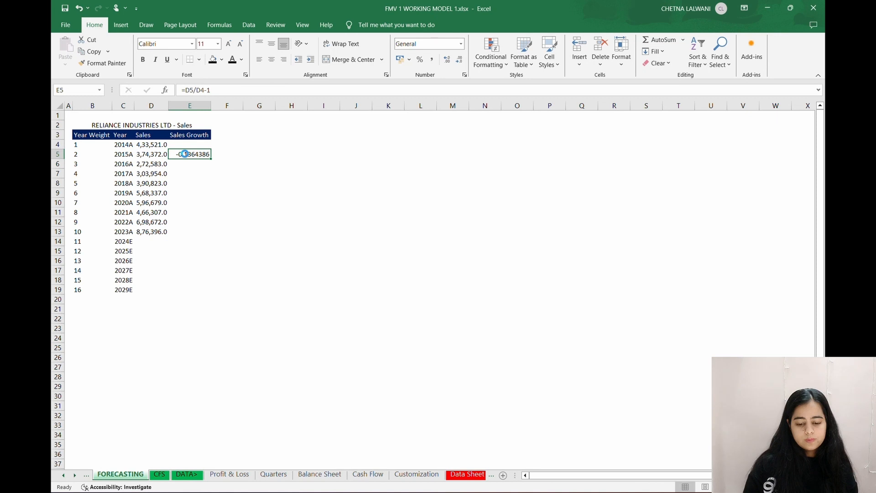
key(ctrl+c)
key(shift+Down)
key(shift+Down)
key(shift+Down)
key(shift+Down)
key(shift+Down)
key(shift+Down)
key(shift+Down)
key(shift+Down)
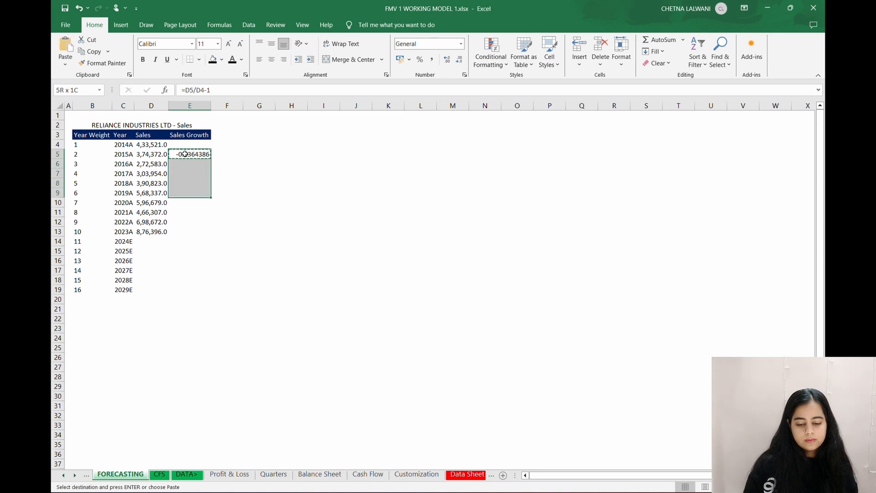
key(Return)
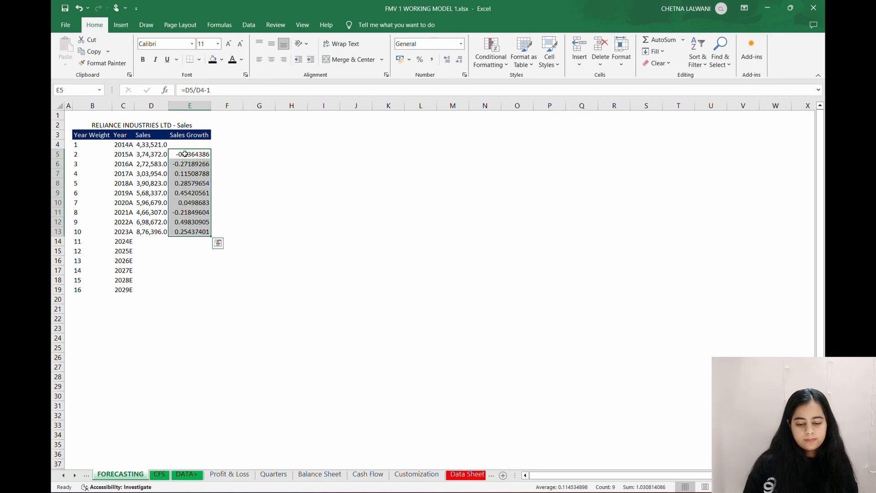
- Format the sales growth values in E5:E13 as percentages with two decimal places
key(alt)
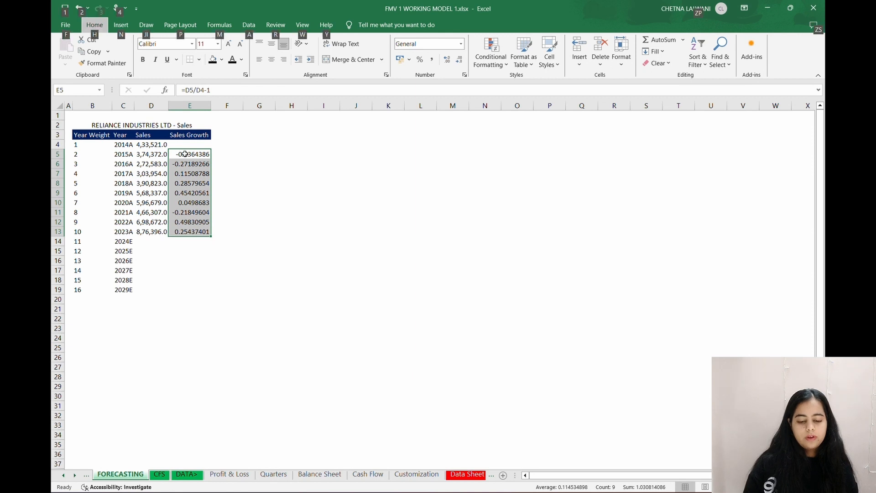
key(h)
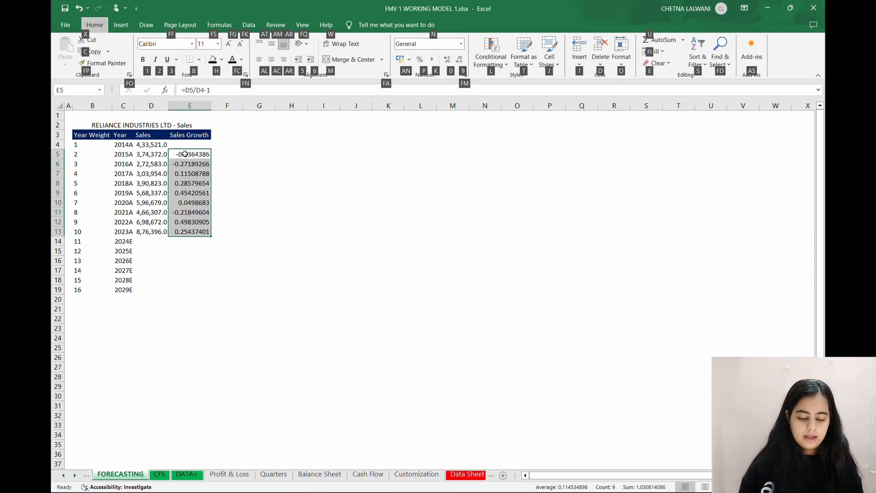
key(p)
key(alt)
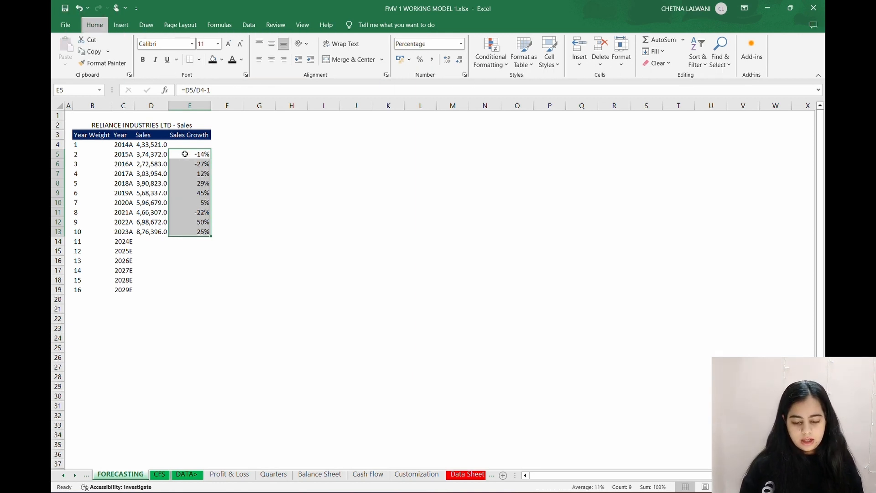
key(h)
key(0)
key(alt)
key(h)
key(0)
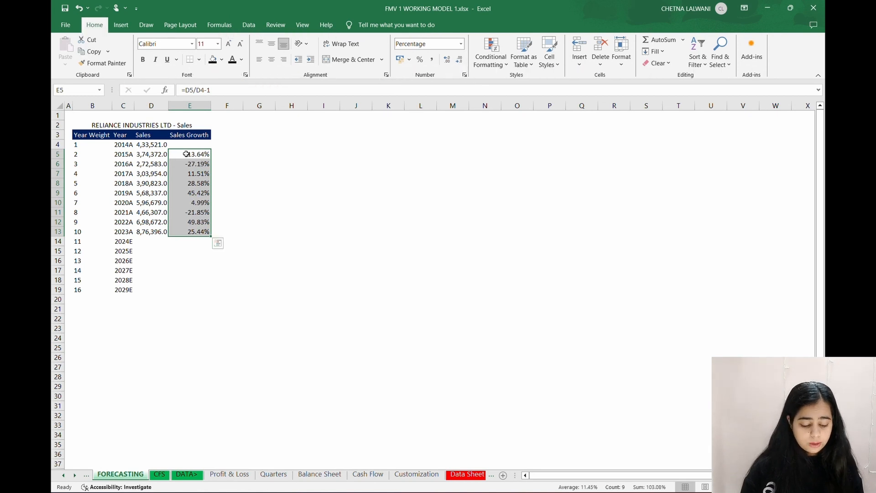
click(234, 161)
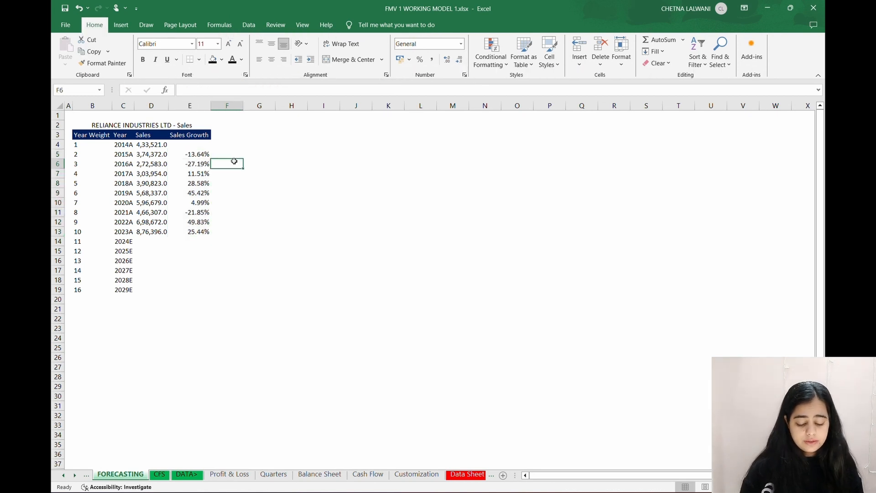
- Compare the sales and sales growth rows on the HISTORICAL FS sheet with the FORECASTING table
click(62, 475)
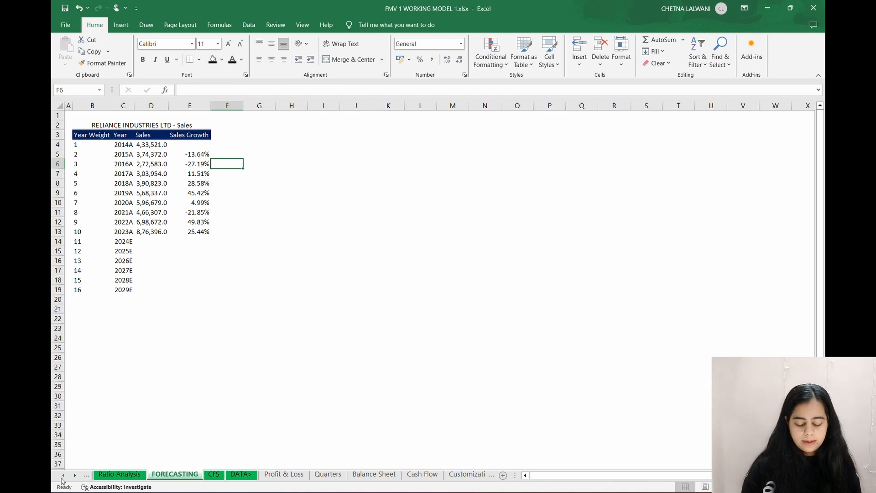
click(62, 476)
click(111, 475)
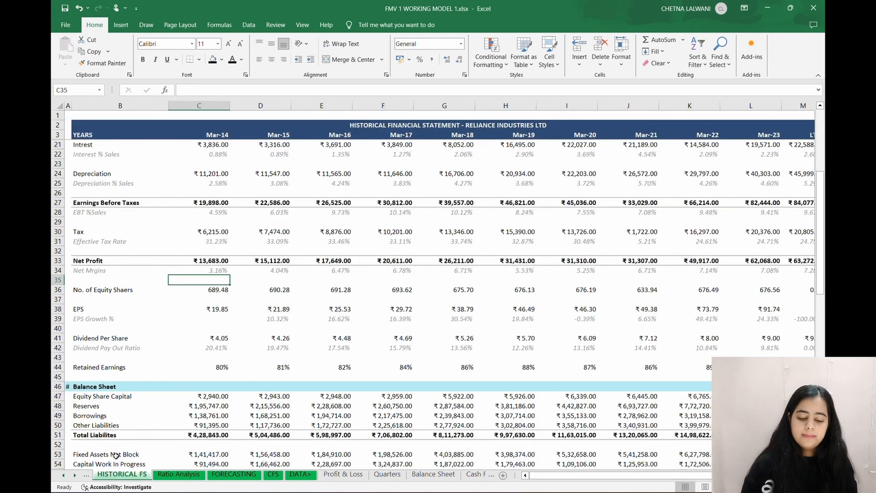
scroll(115, 455, up, 6)
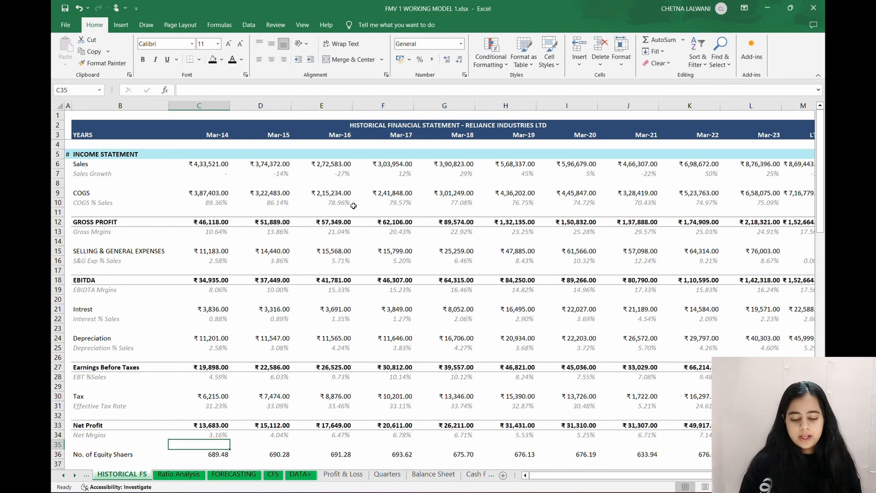
click(233, 475)
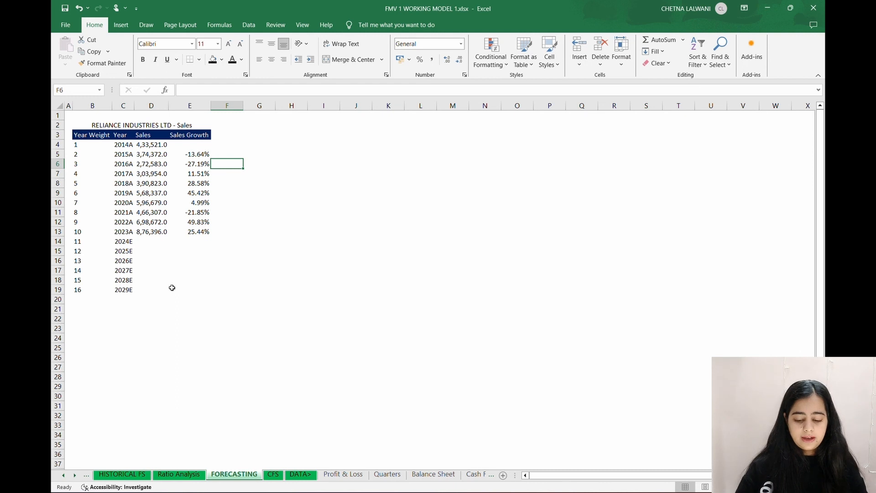
click(122, 473)
click(235, 475)
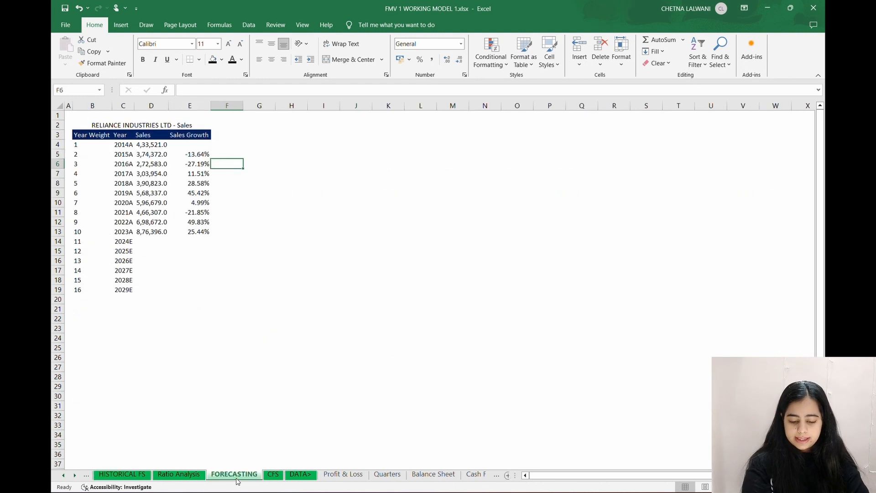
- Enter the 2024E sales estimate formula =FORECAST(B14,D4:D13,B4:B13) in D14
click(157, 240)
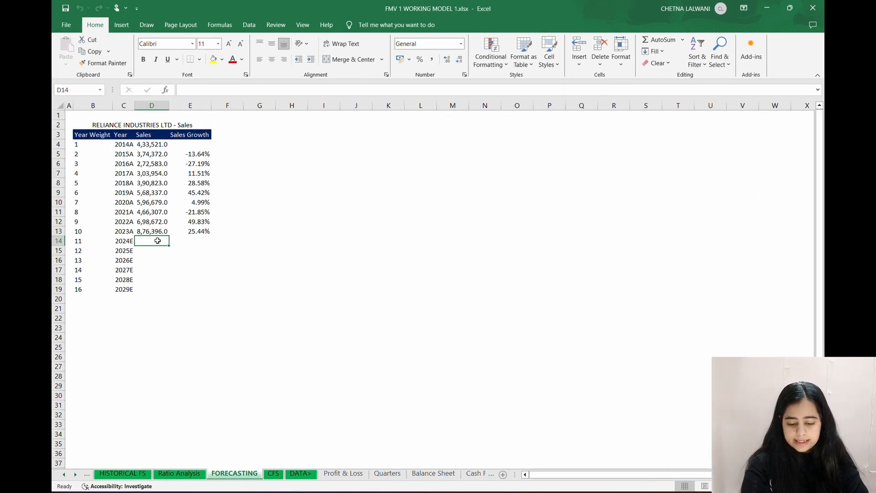
text(=for)
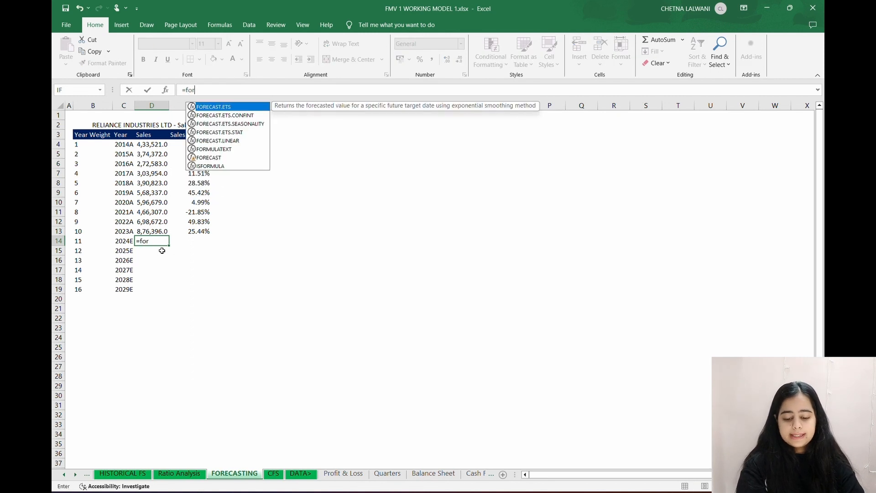
text(ecast()
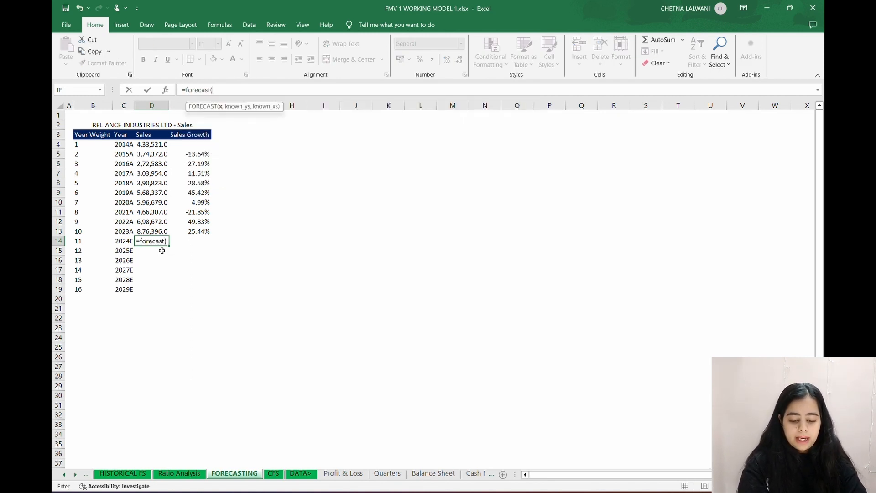
click(92, 240)
text(,)
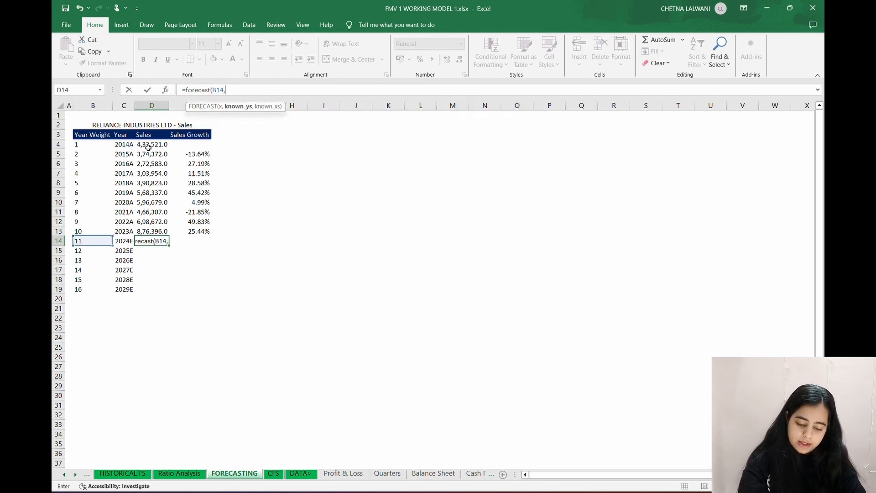
drag(147, 144, 142, 230)
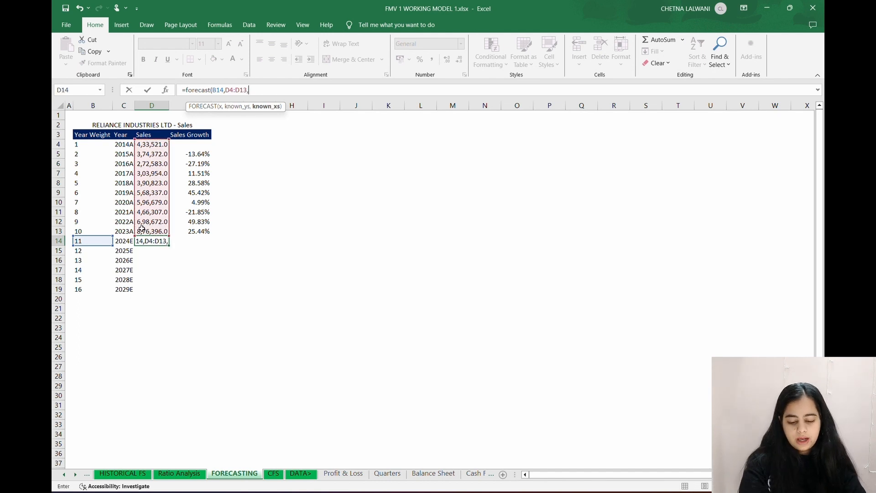
text(,)
drag(90, 147, 87, 226)
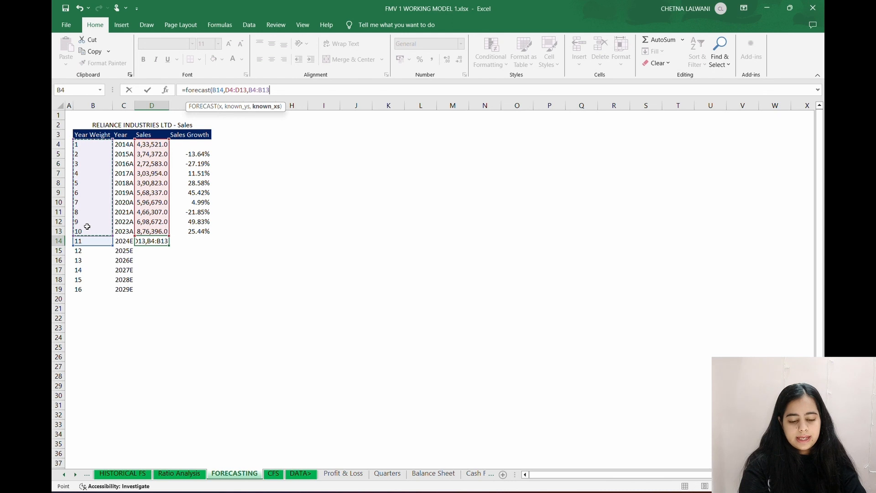
text())
key(ctrl+Return)
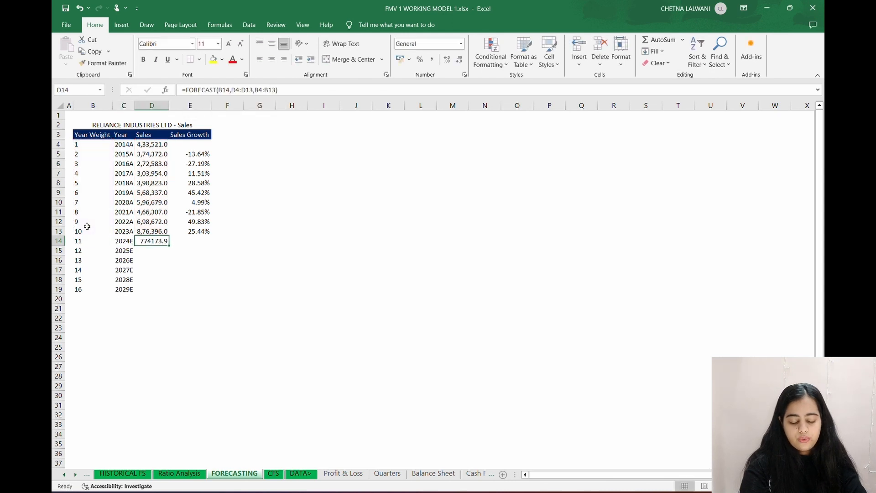
- Edit the FORECAST formula in D14 so the known sales range is absolute, $D$4:$D$13
key(F2)
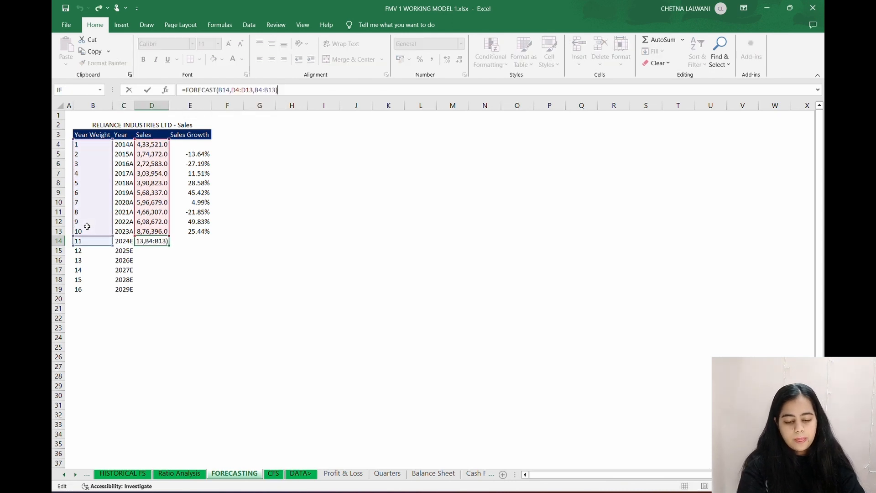
key(Left)
key(Left)
key(Left)
key(Left)
key(Left)
key(Left)
key(Left)
key(Left)
key(Left)
key(Left)
key(Left)
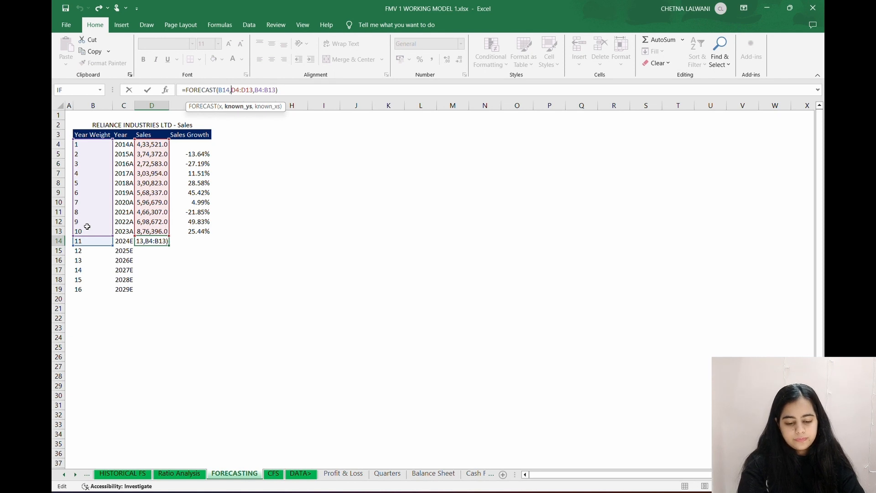
text(4)
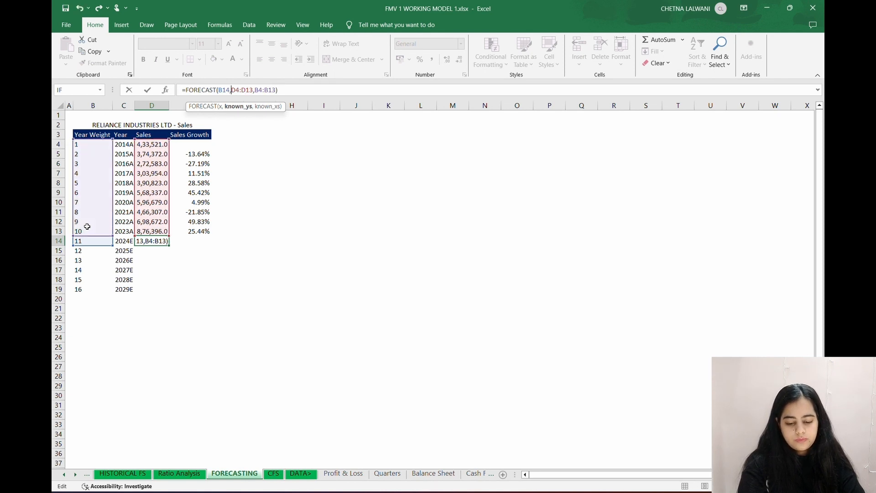
key(BackSpace)
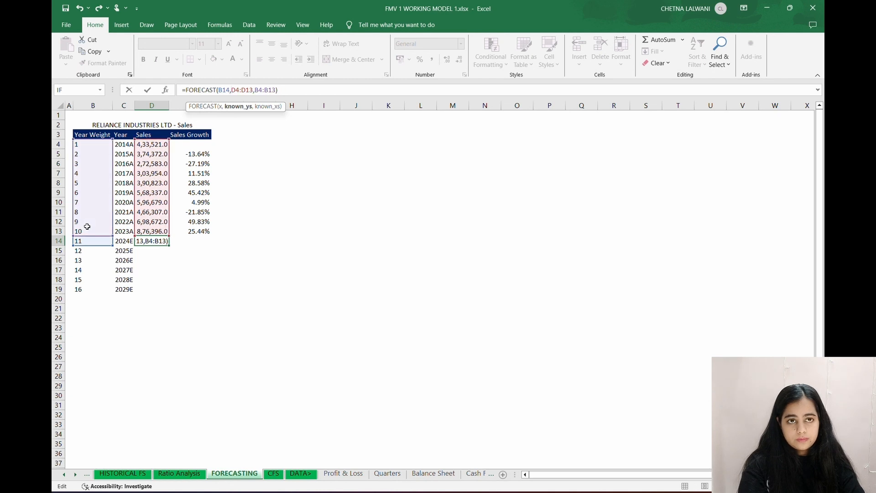
text($D)
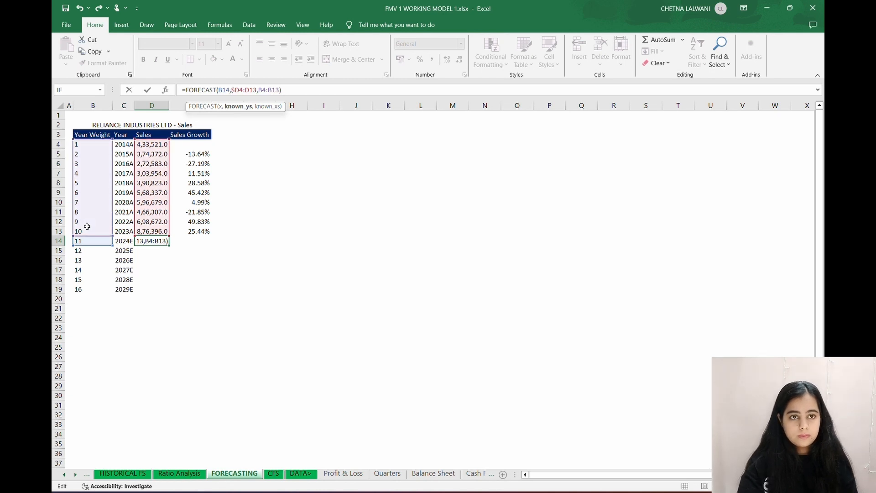
text($4:$D)
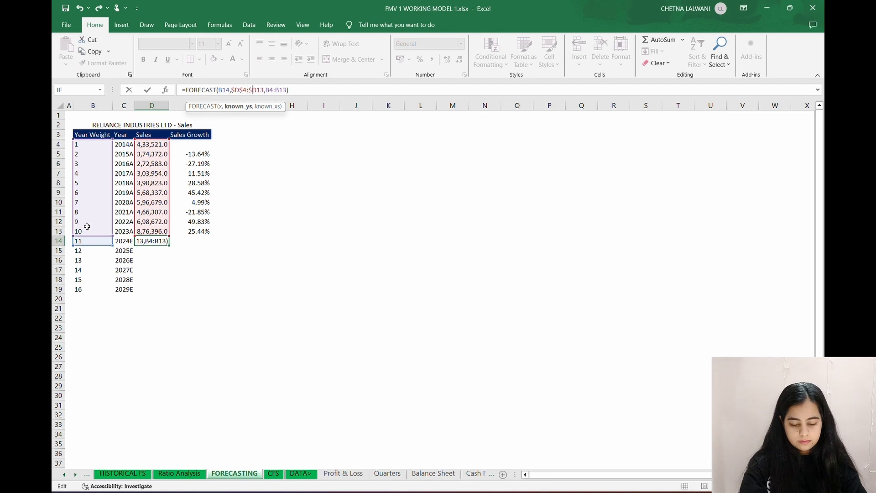
text($)
- Make the year weight range in the D14 formula absolute, $B$4:$B$13, and commit the formula
key(Right)
key(Right)
key(Right)
text($)
key(Right)
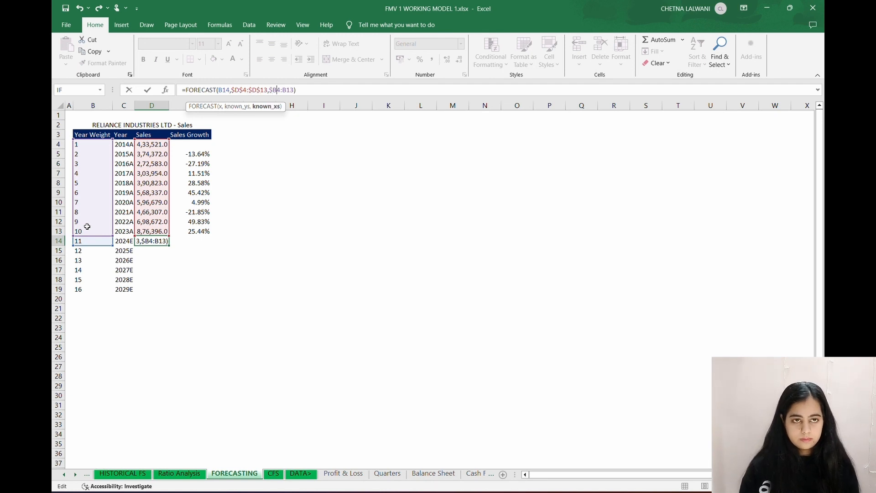
text($)
key(Right)
text($)
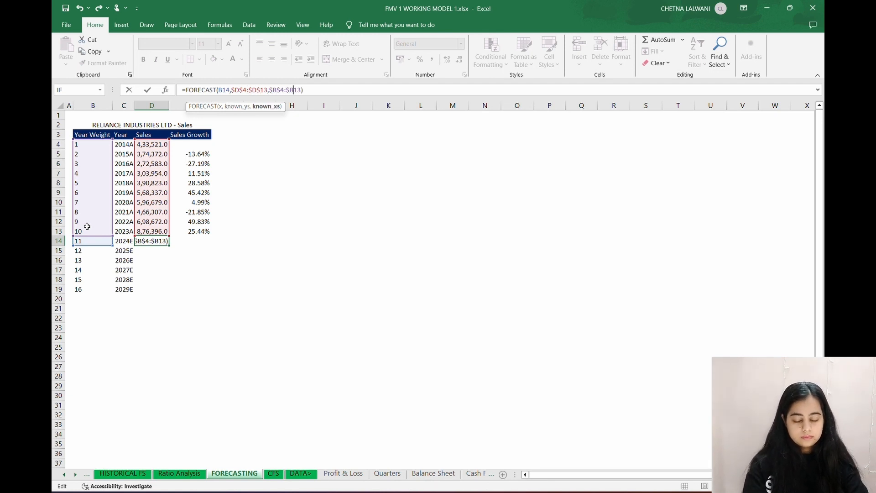
text($)
key(Return)
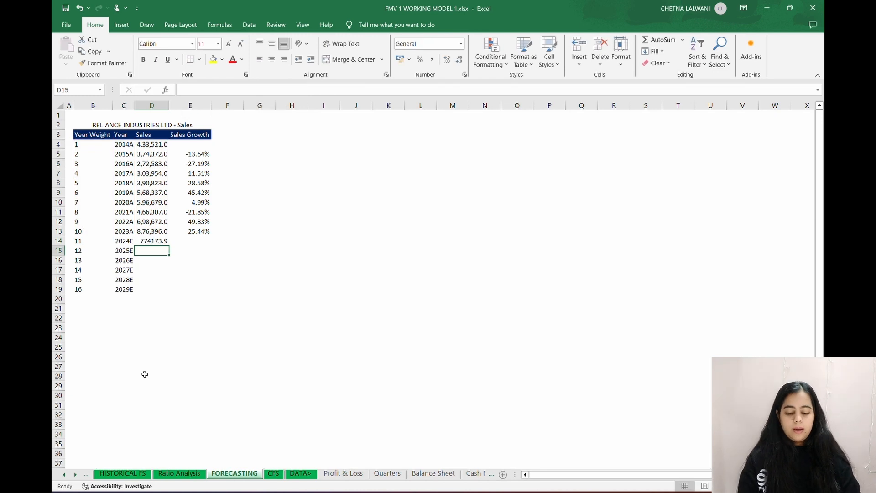
- Fill the FORECAST formula from D14 down to D19 and check the references in the copied cells
click(163, 240)
drag(169, 245, 160, 295)
click(160, 247)
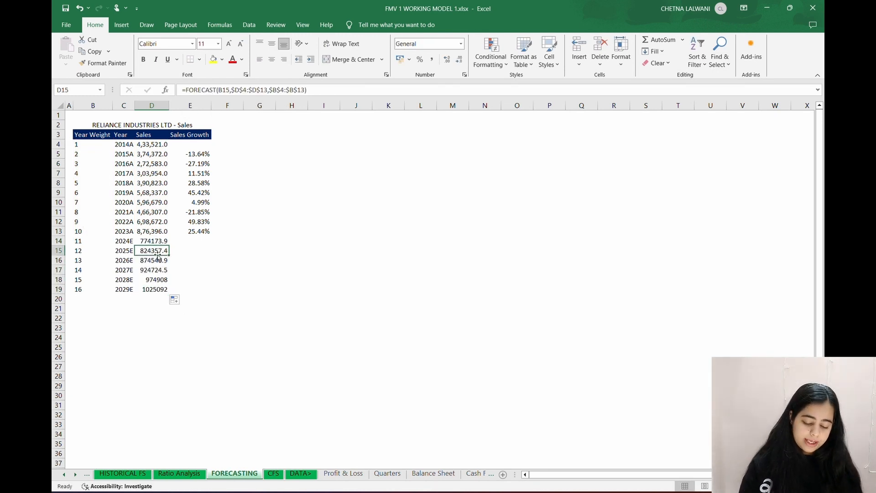
click(151, 260)
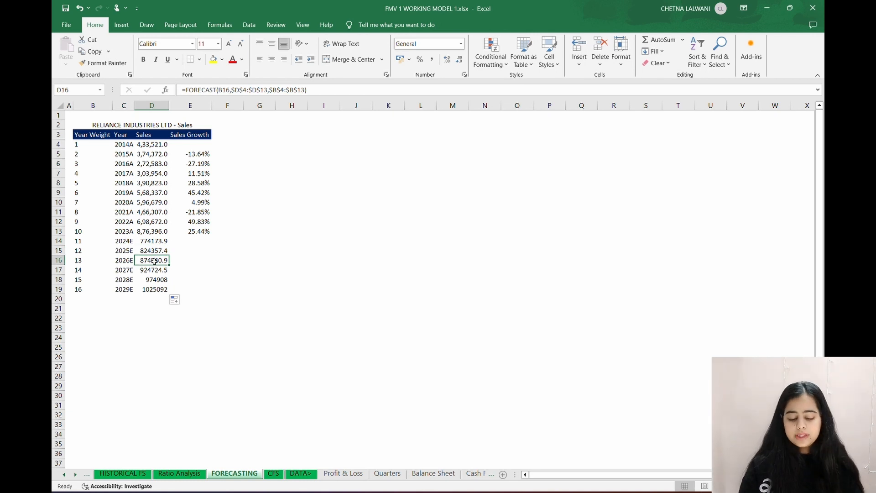
- Fill the sales growth formula from E13 down to E19 for the estimated years and review the copied formulas
click(203, 240)
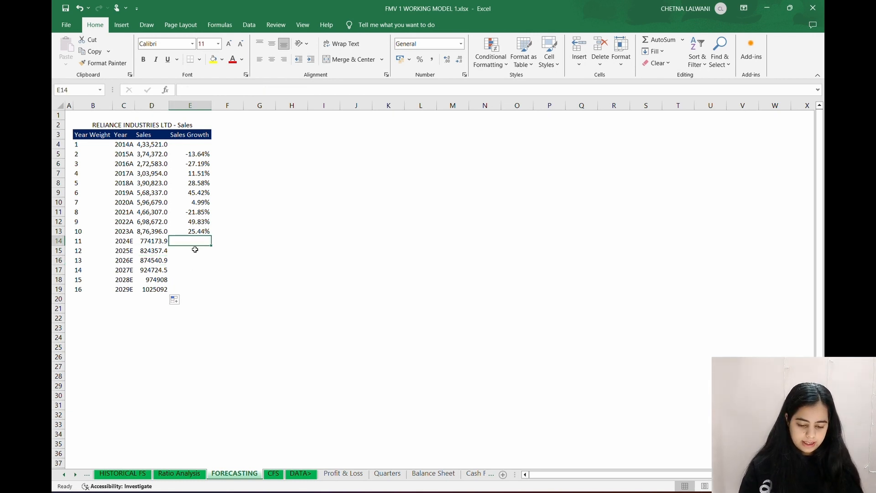
click(202, 231)
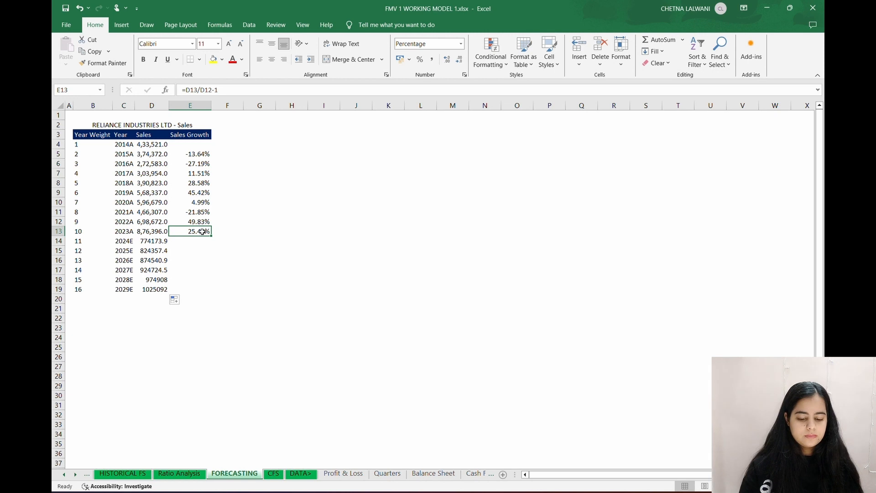
drag(212, 236, 212, 293)
click(201, 241)
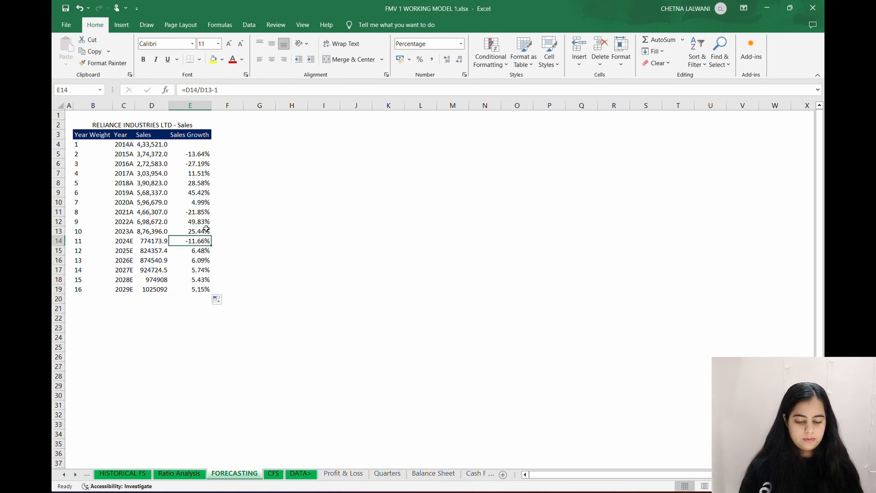
click(201, 249)
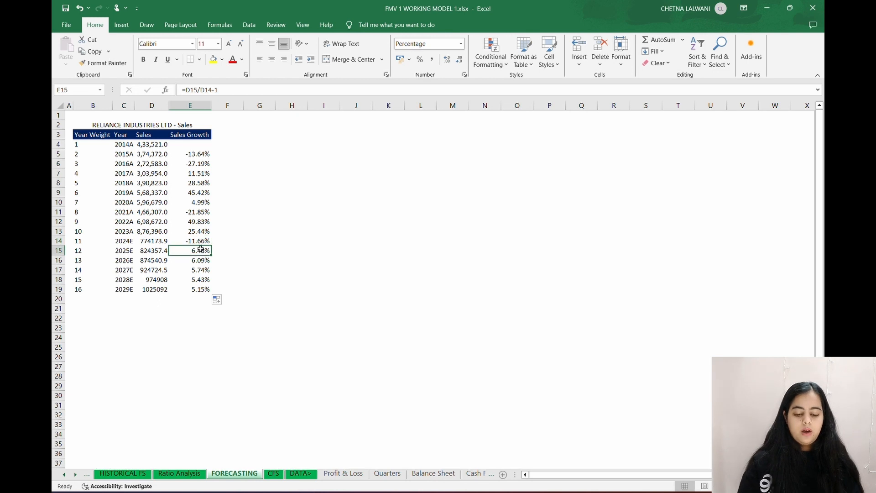
click(203, 231)
click(203, 242)
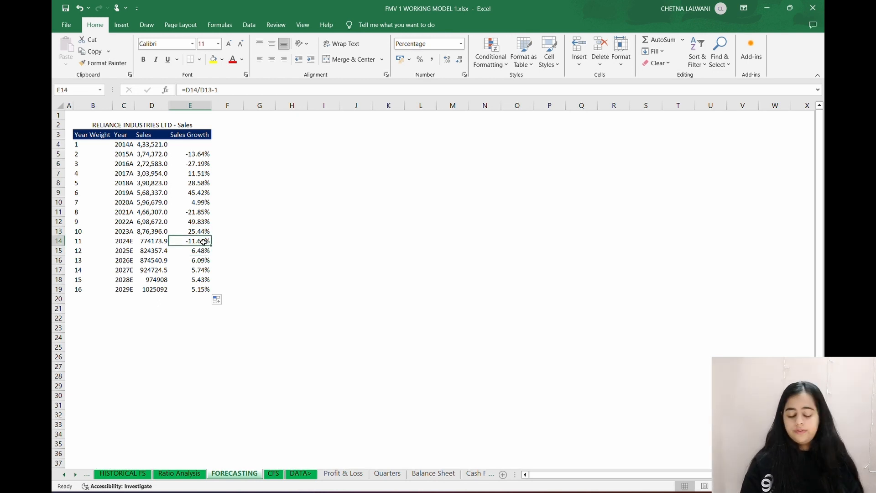
click(224, 239)
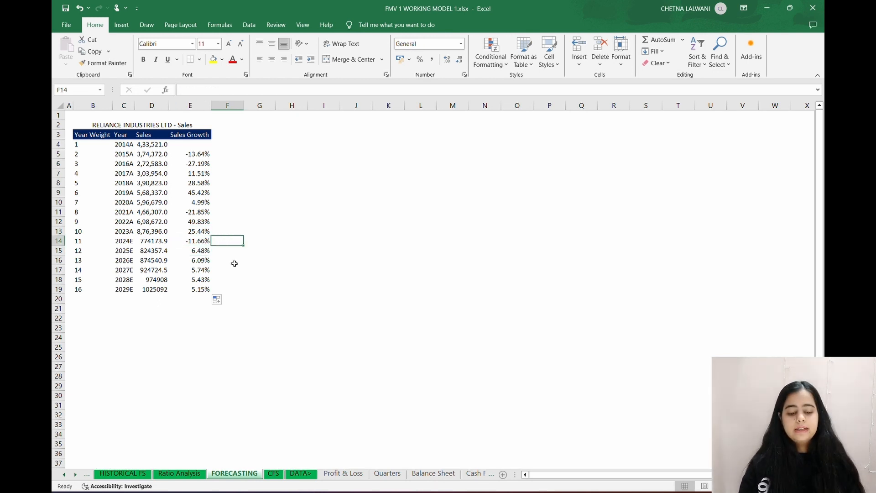
- Paste only the formatting of D13 onto the estimated sales in D14:D19 and autofit the Sales column's width
click(162, 232)
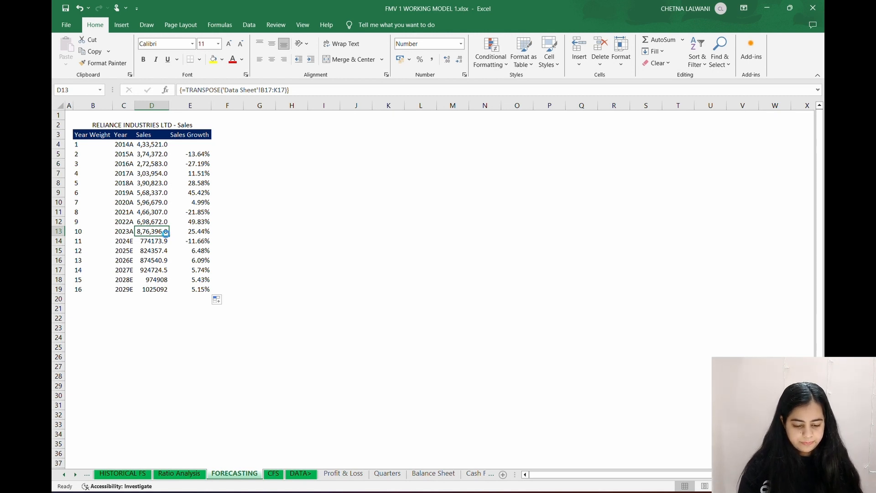
key(ctrl+c)
key(Down)
key(shift+Down)
key(shift+Down)
key(shift+Down)
key(shift+Down)
key(shift+Down)
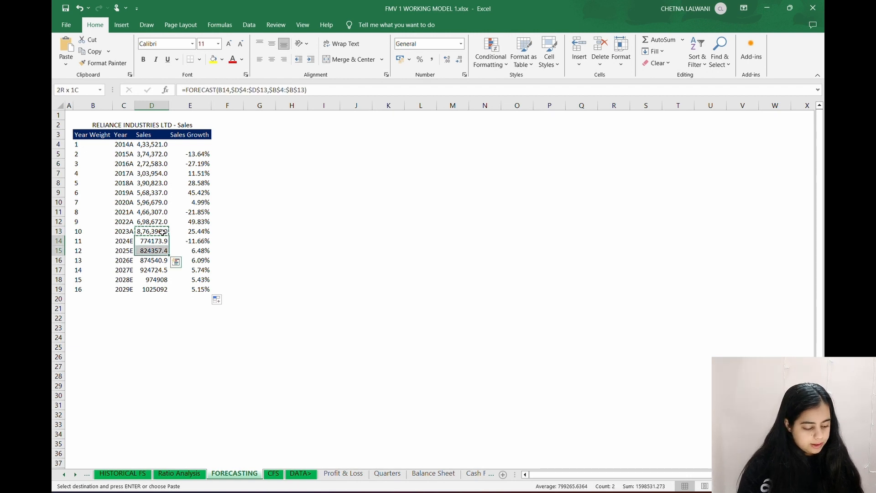
key(ctrl+alt+v)
key(v)
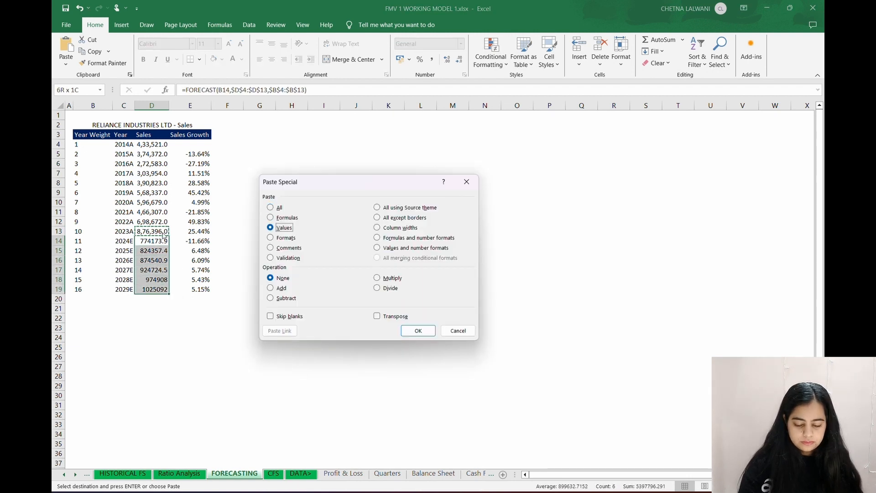
key(t)
key(Return)
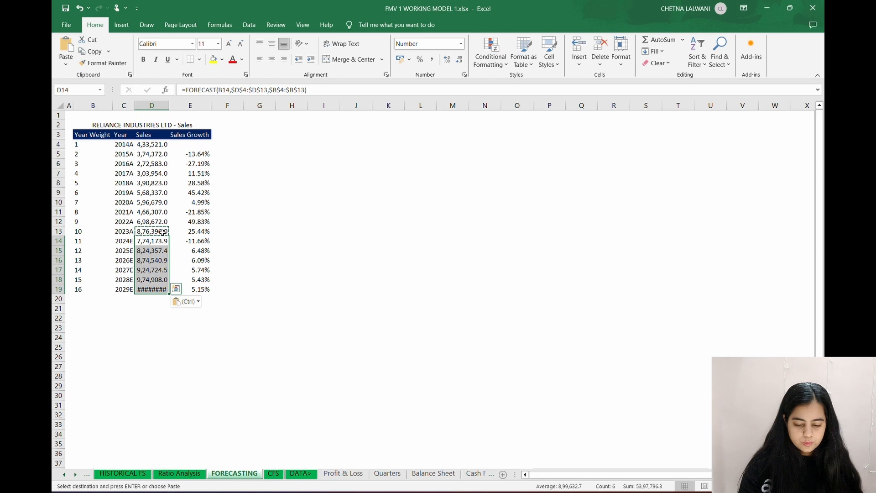
key(Escape)
double_click(169, 106)
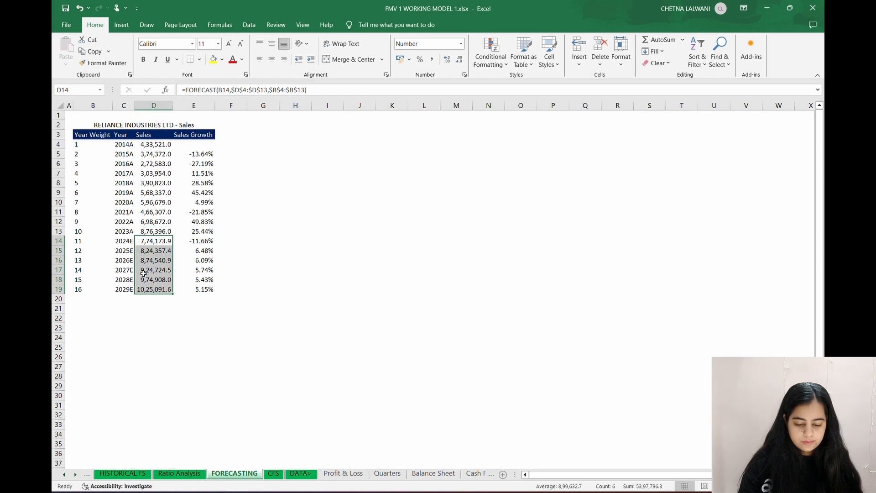
- Shade the estimated rows B14:E19, 2024E to 2029E, with a light grey fill
drag(75, 248, 201, 291)
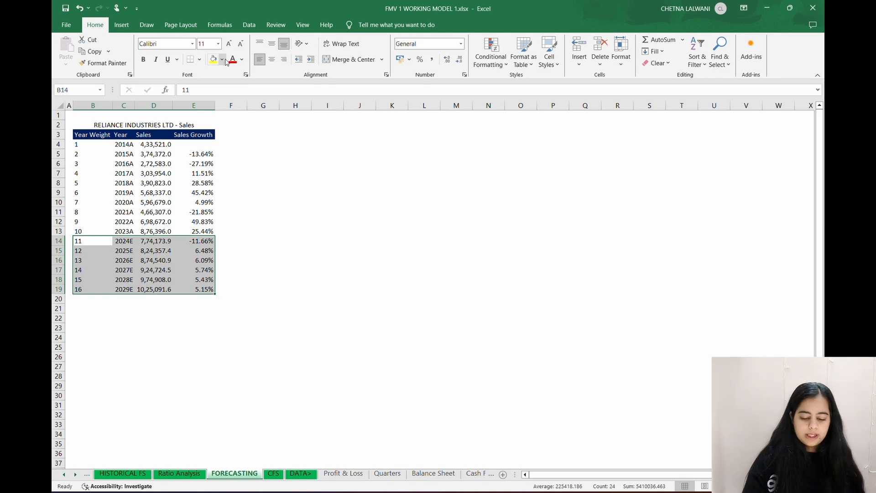
click(225, 60)
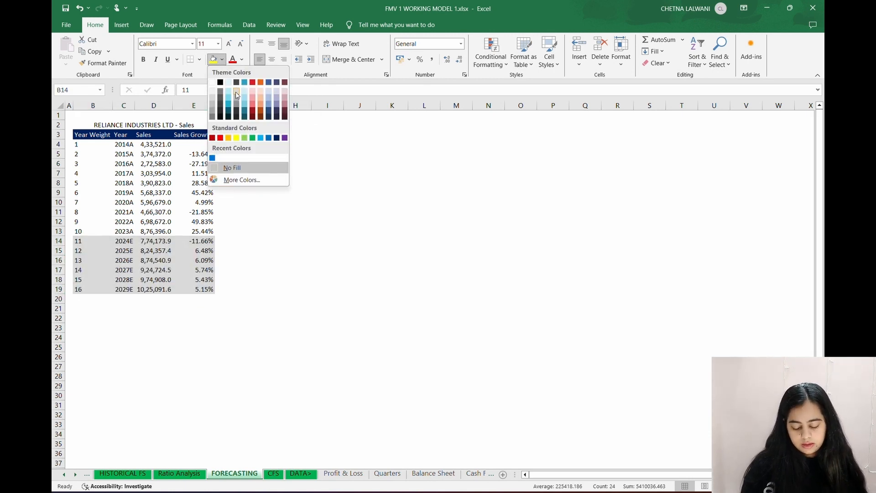
click(237, 95)
click(261, 212)
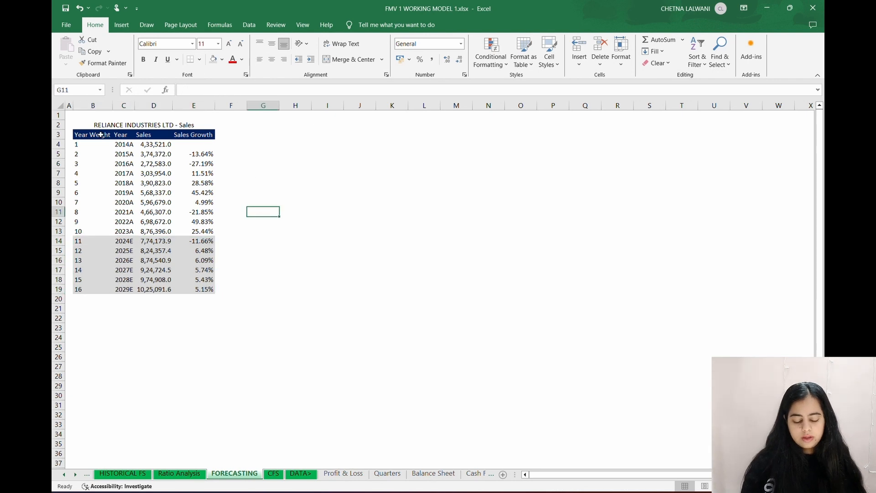
- Copy the sales forecast table B3:E19 and paste the duplicate starting at G3
drag(100, 135, 195, 290)
key(ctrl+c)
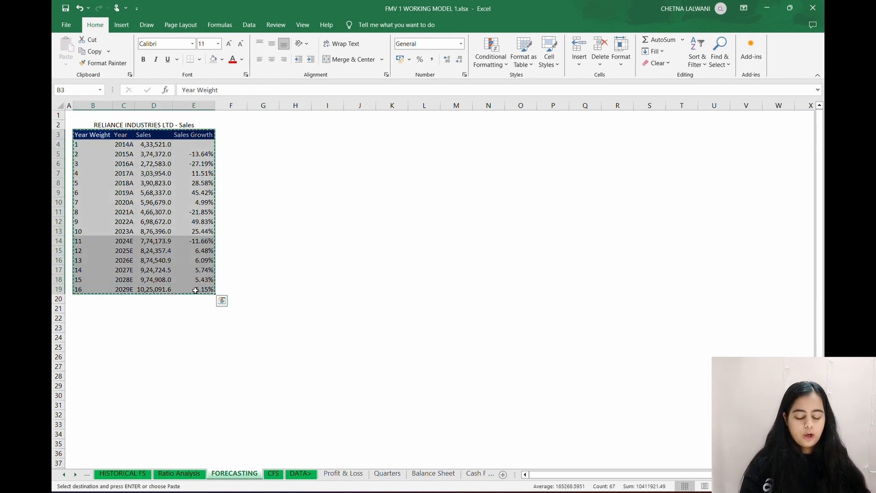
click(263, 135)
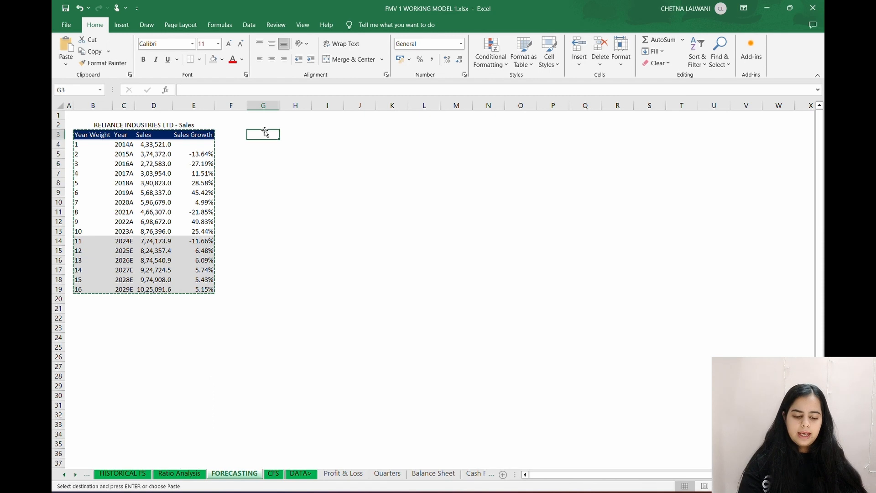
key(ctrl+v)
key(Escape)
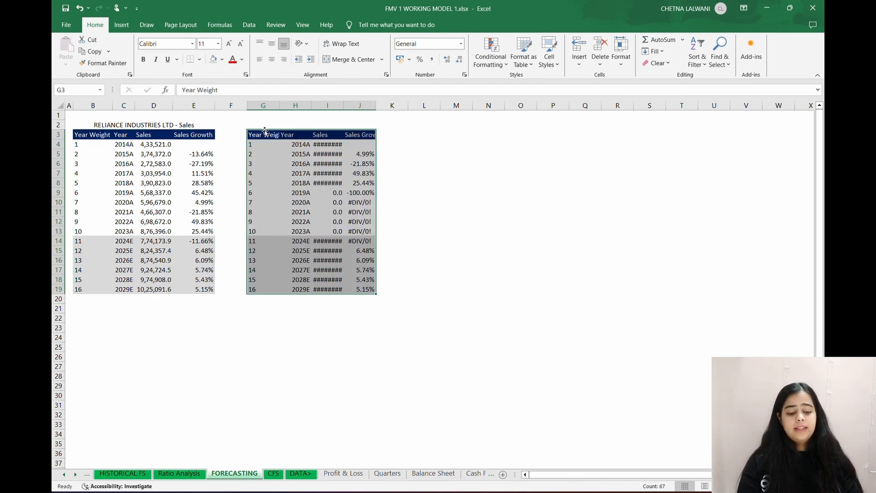
- Autofit the widths of columns H, I and J in the duplicated forecast table
double_click(316, 105)
double_click(334, 104)
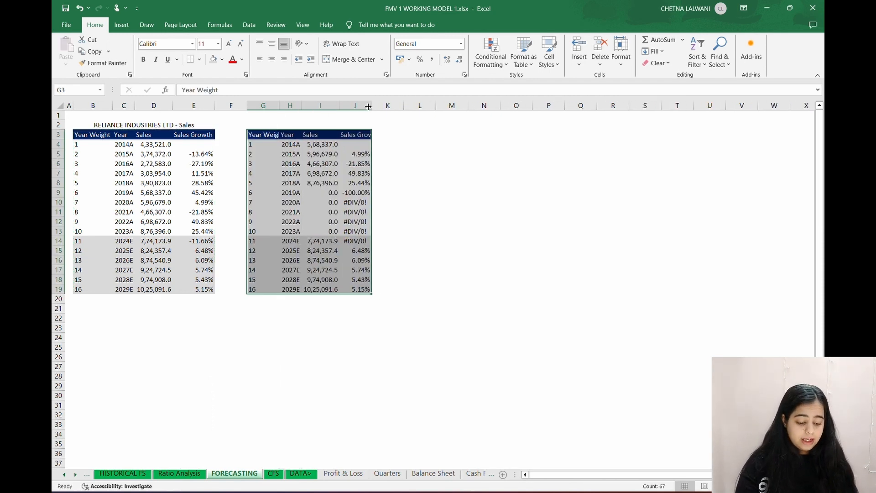
double_click(368, 106)
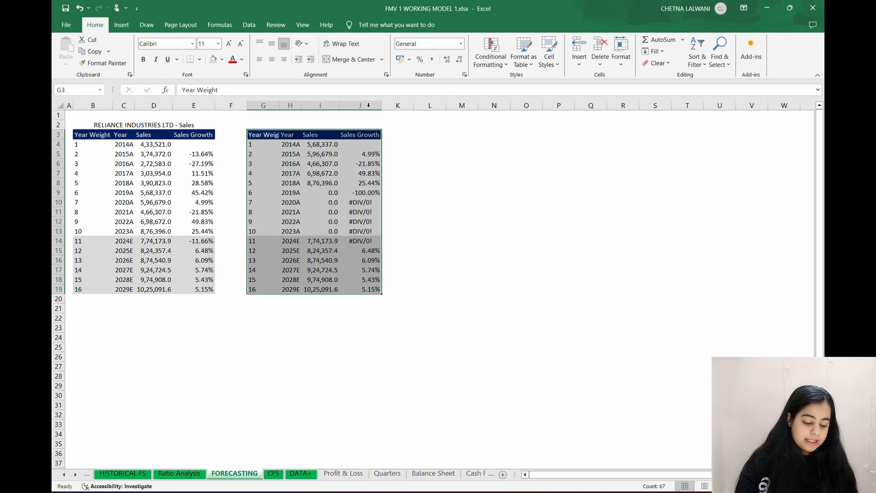
click(324, 192)
- Make the company name reference in the sales title formula in B2 absolute as 'Data Sheet'!$B$1
click(118, 127)
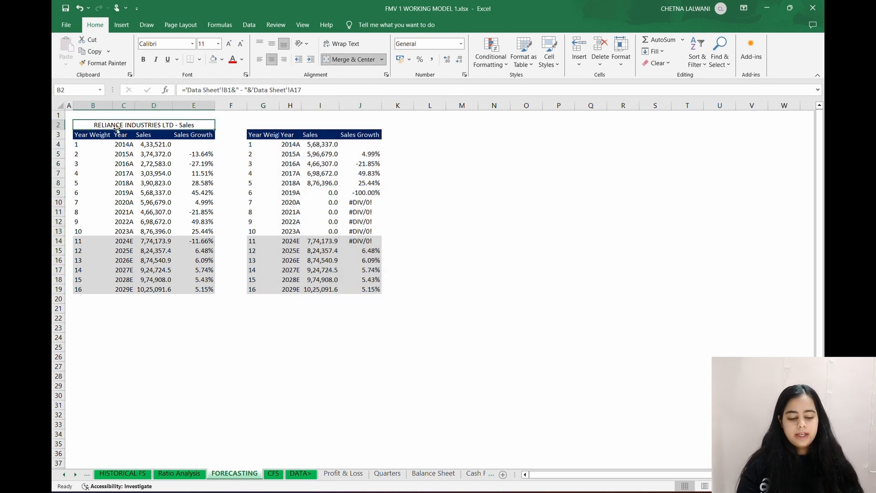
click(225, 89)
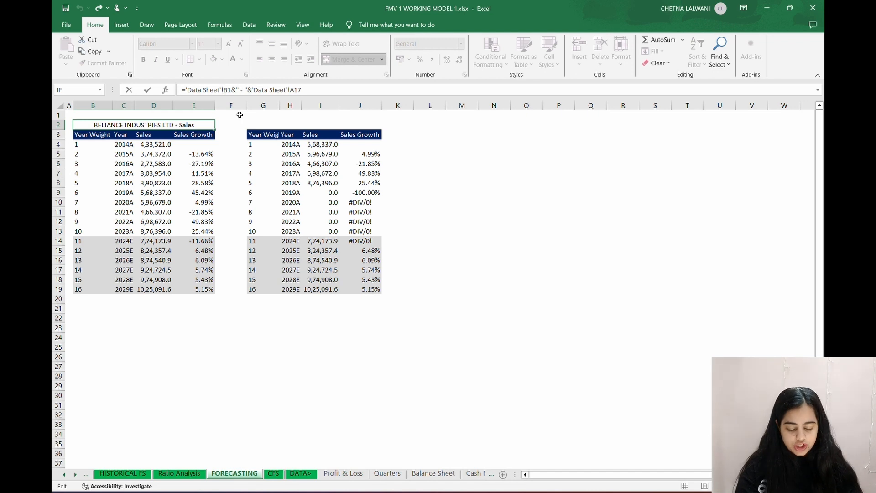
text($B$)
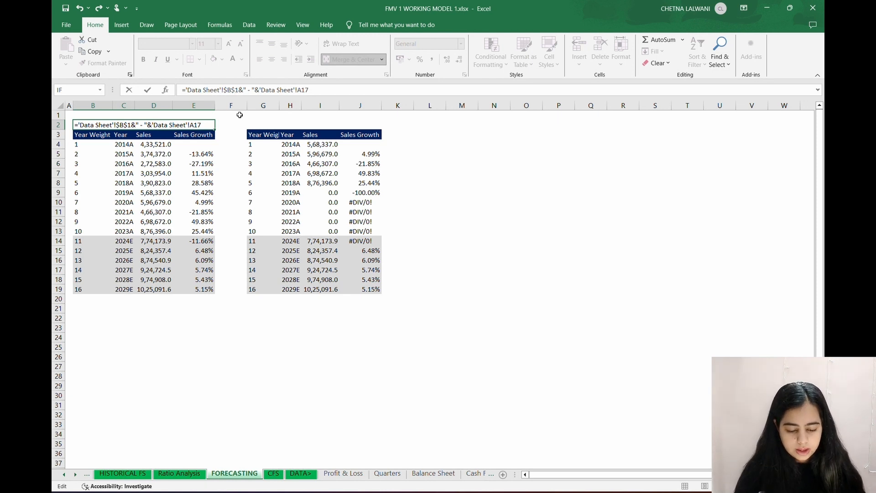
key(Return)
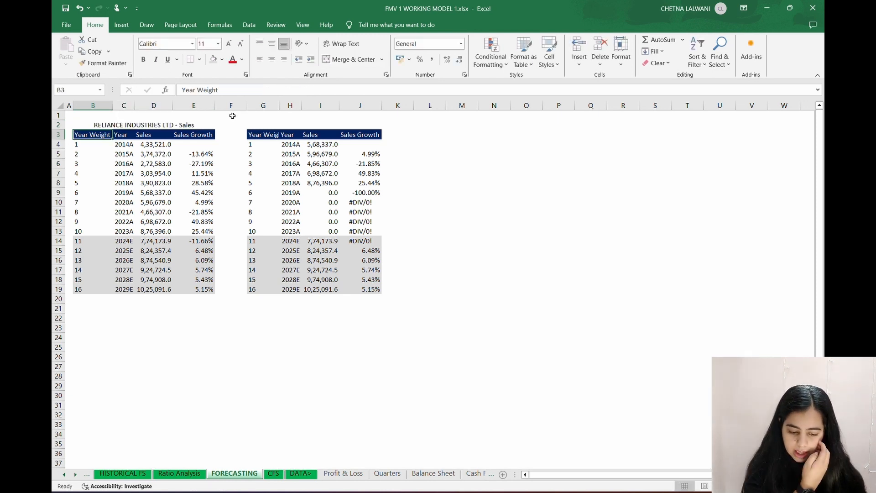
- Copy the title in B2 and paste it into G2 above the duplicated table
click(110, 121)
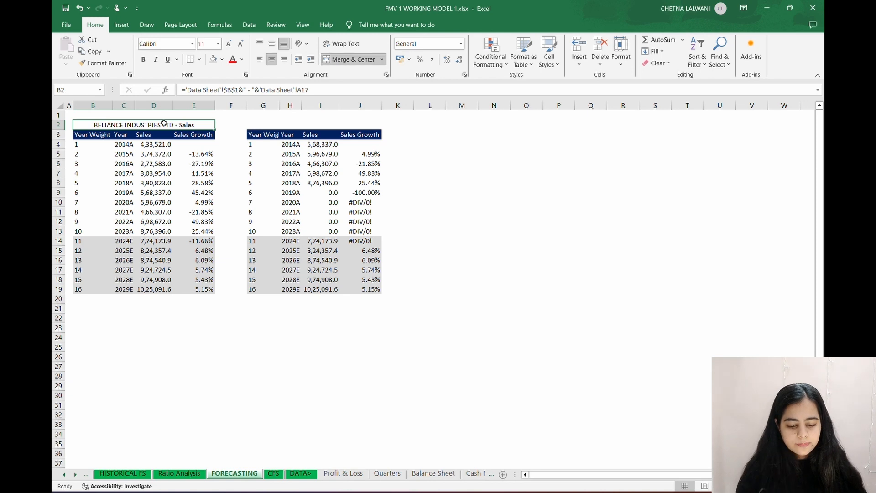
key(ctrl+c)
click(254, 126)
key(ctrl+v)
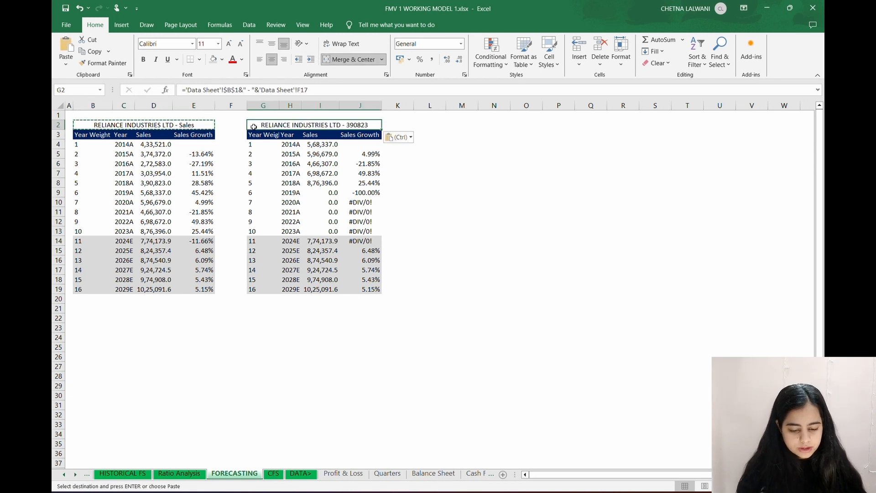
key(Return)
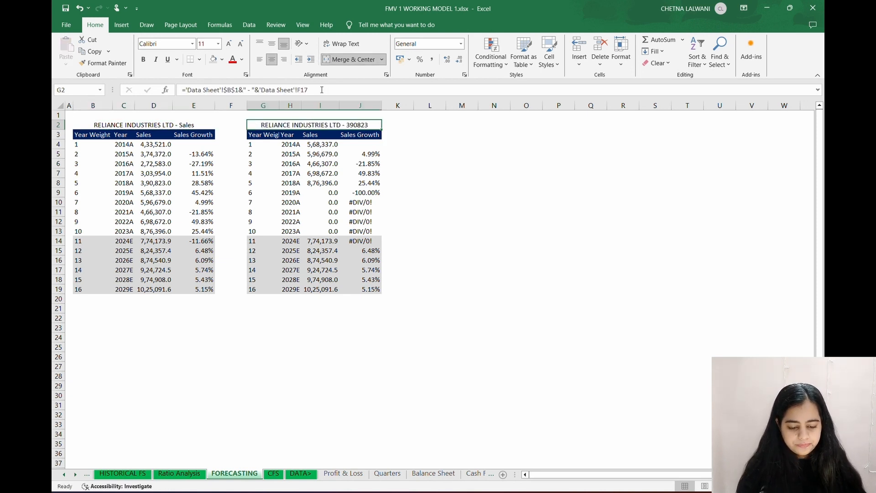
- Replace the last reference in G2's title formula with the EBITDA label 'HISTORICAL FS'!B18 and append "Forecasting"
drag(322, 89, 259, 92)
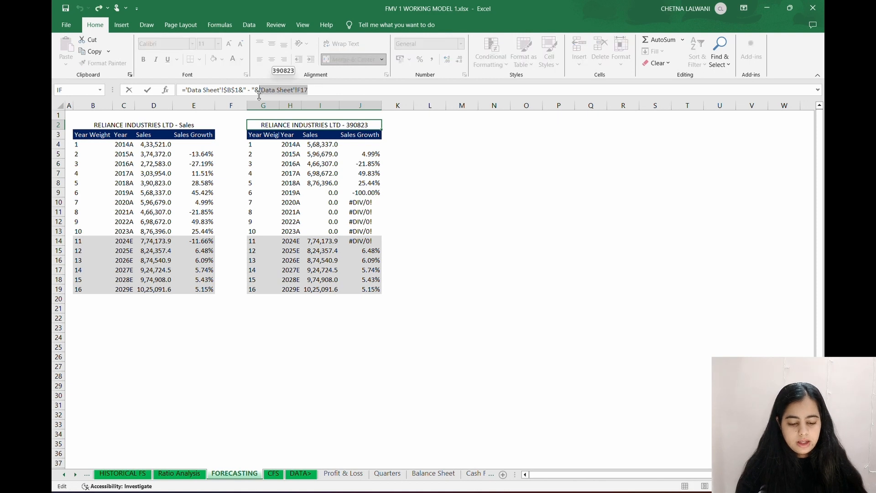
key(BackSpace)
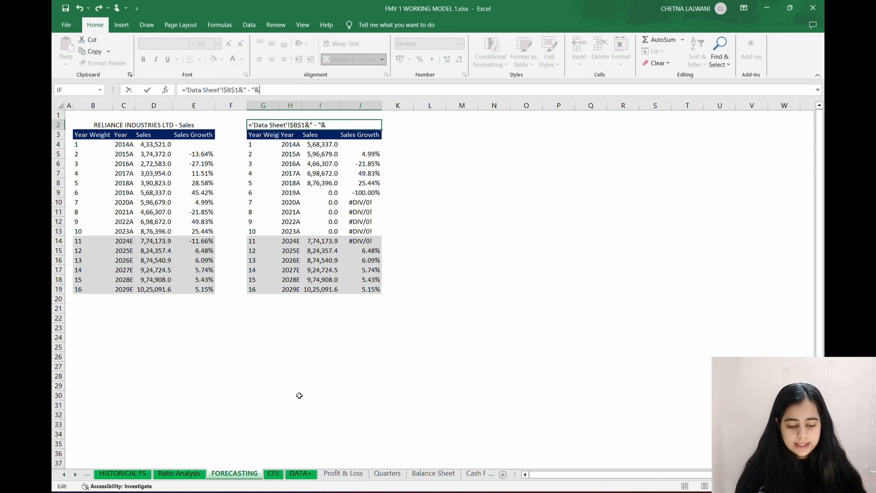
click(133, 476)
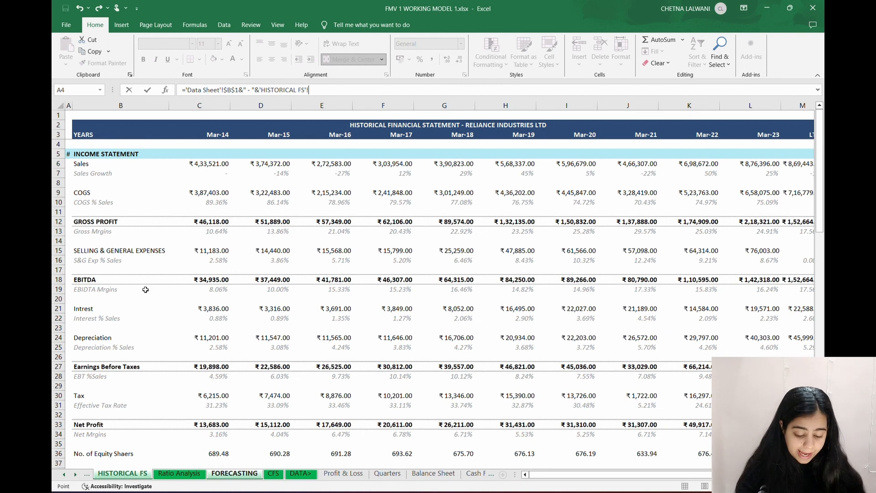
click(91, 279)
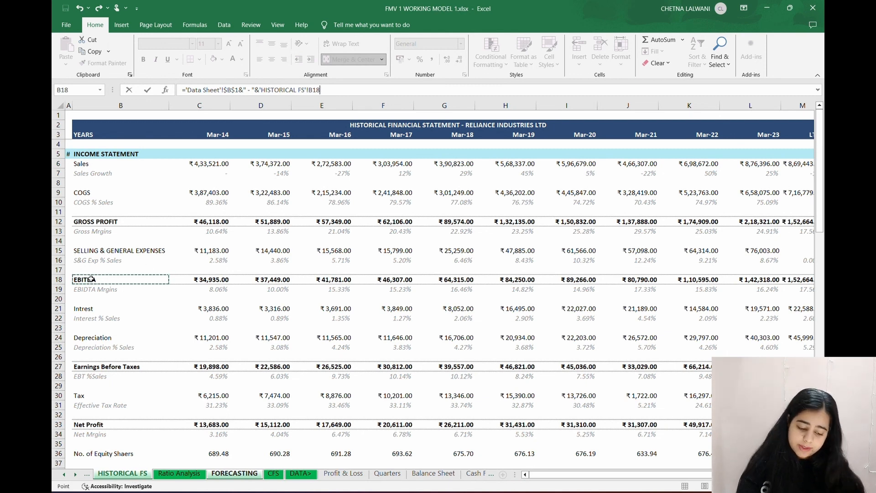
text(")
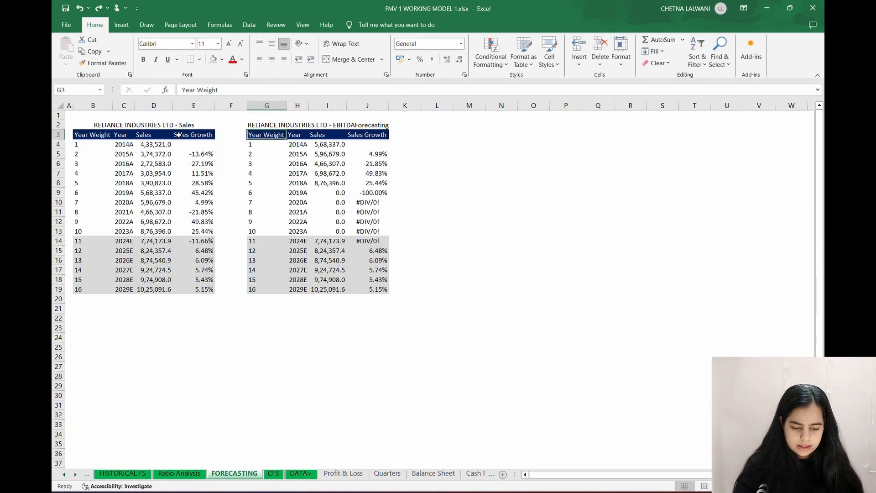
- Append & "Forecasting" to the sales table's title formula in B2
click(144, 122)
double_click(331, 89)
click(330, 89)
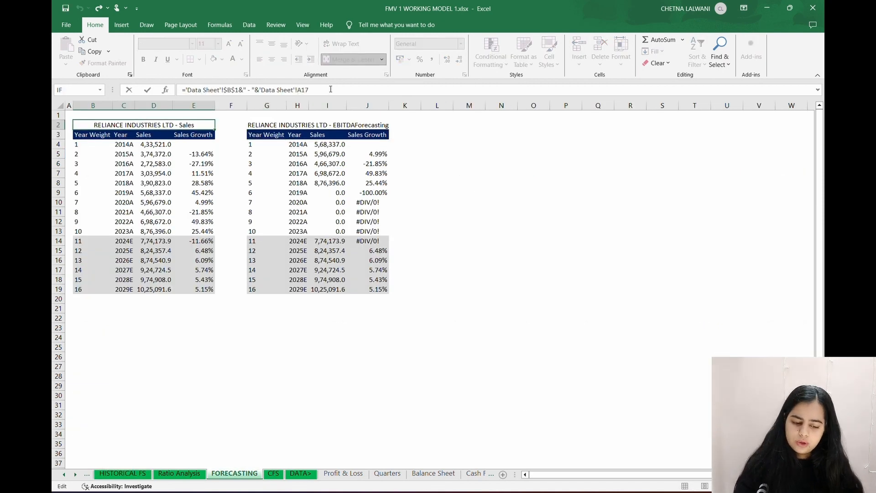
text(&)
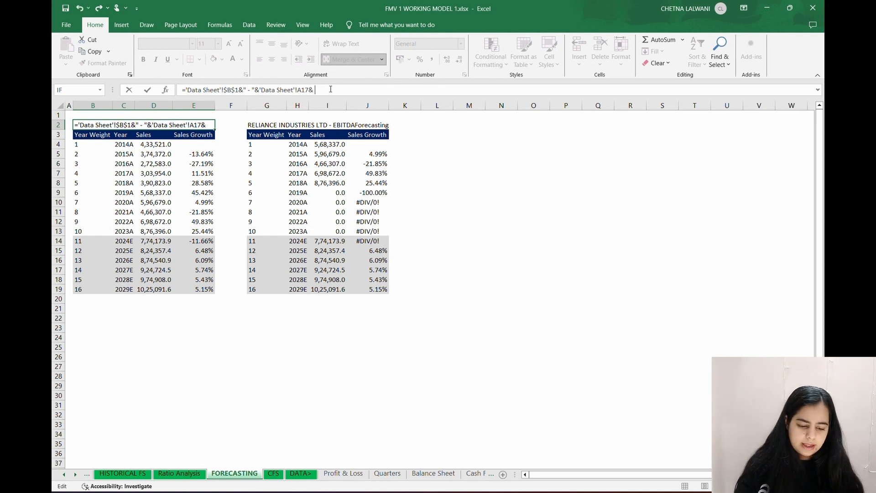
text( "Foreca)
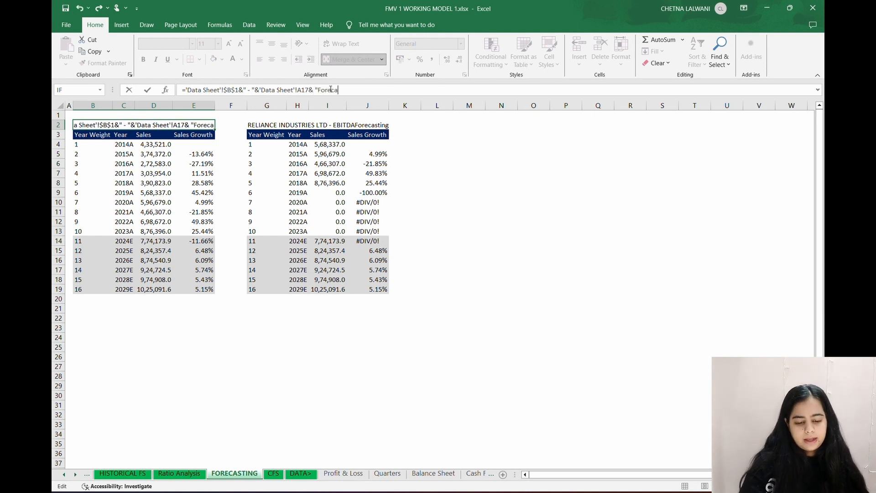
text(sting")
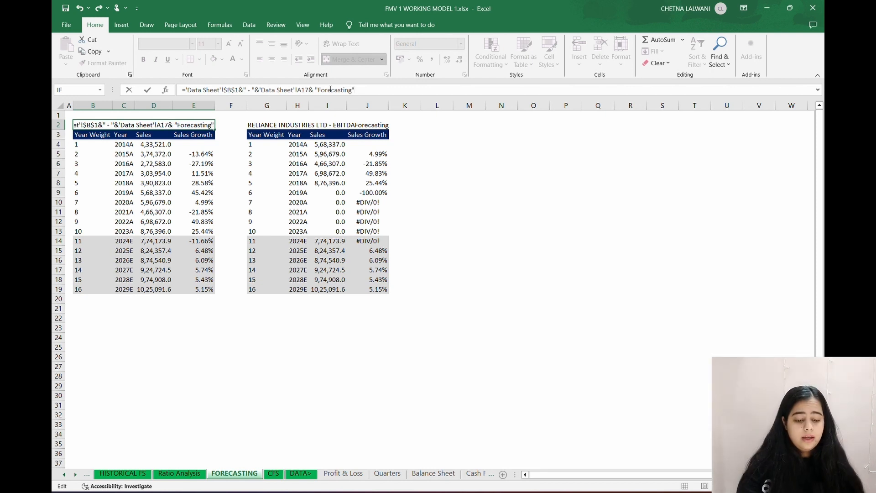
key(Return)
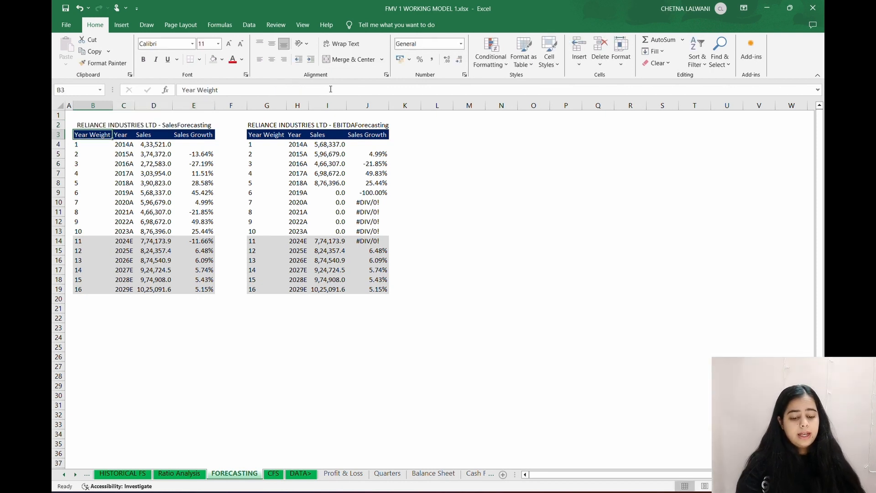
- Insert a space before "Forecasting" in the title formulas in B2 and G2, and widen column G to fit the EBITDA title
click(181, 125)
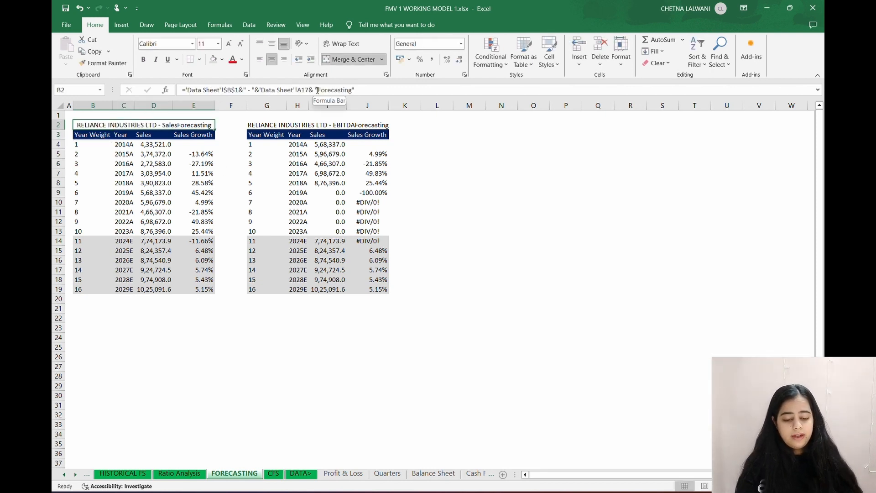
click(317, 90)
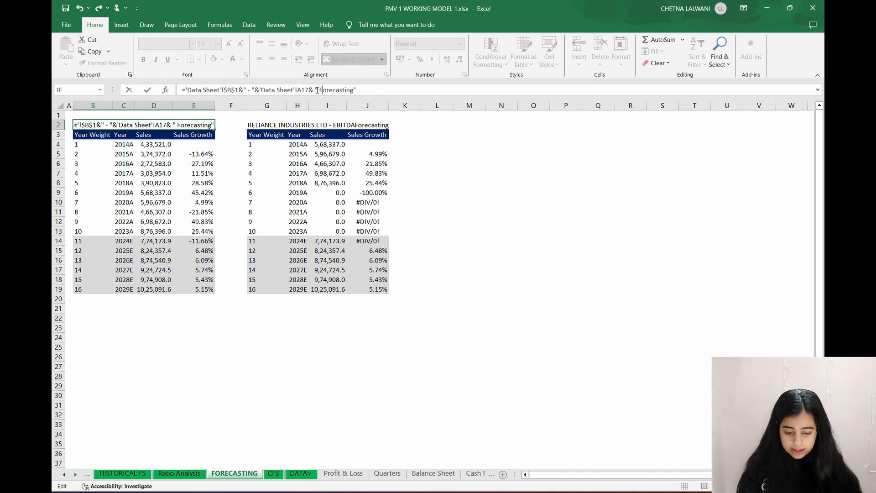
key(Return)
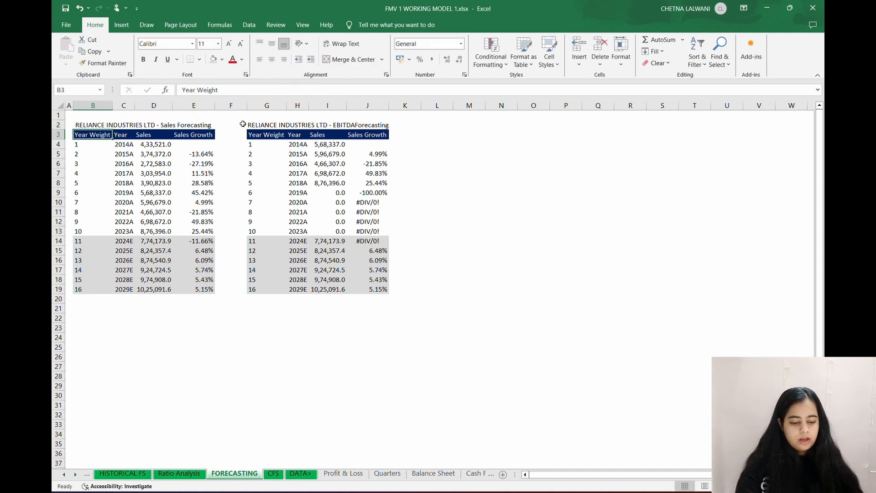
click(264, 126)
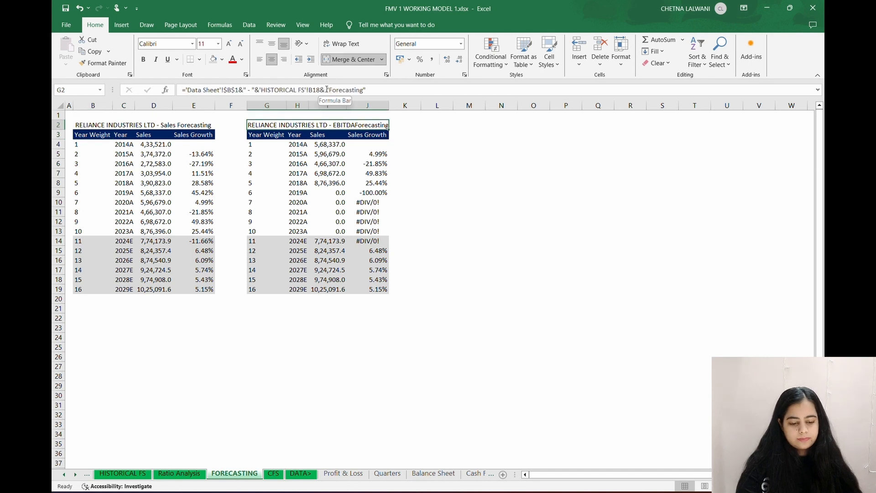
click(329, 90)
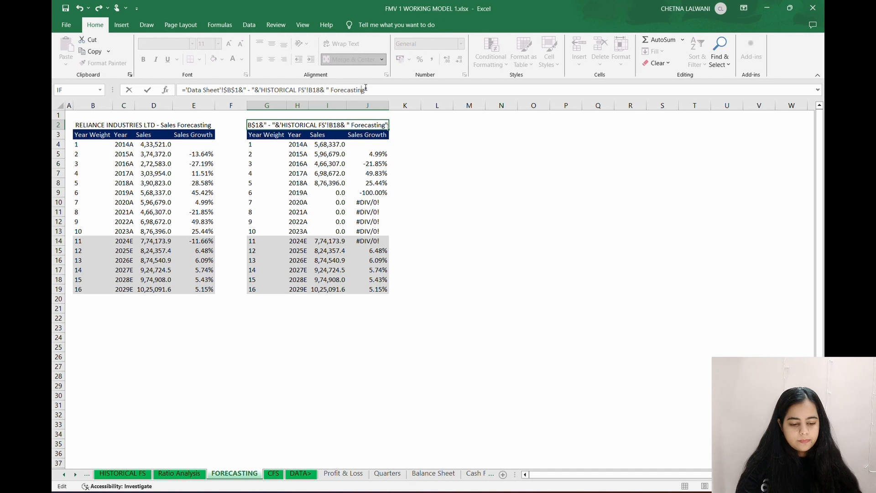
key(Return)
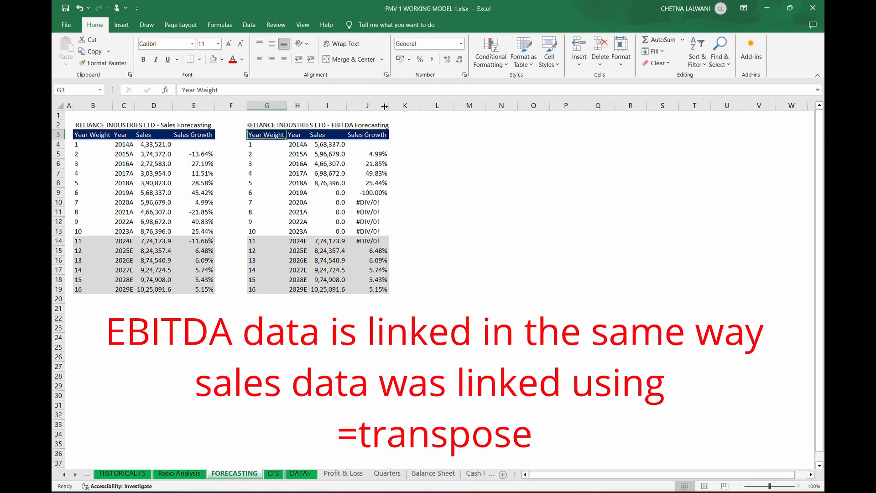
drag(245, 102, 289, 106)
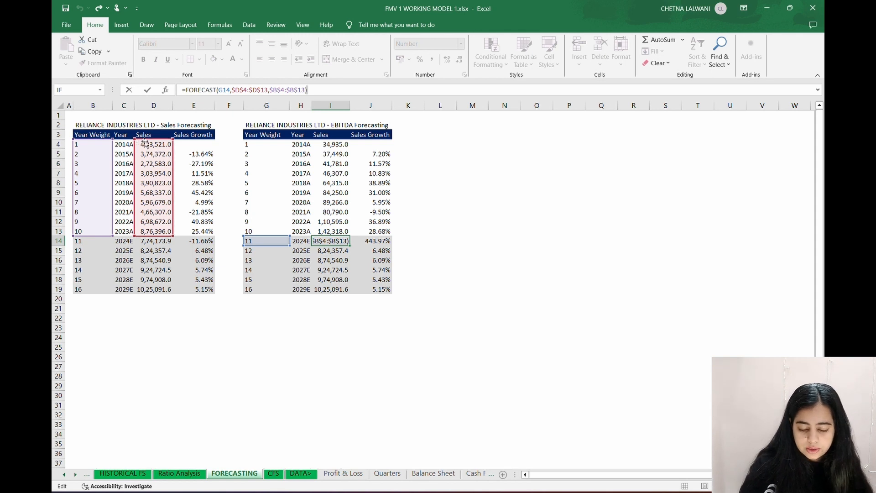
- Point the 2024E FORECAST formula in I14 to $I$4:$I$13 and $G$4:$G$13, and compare it with the sales formula in D14
drag(146, 144, 324, 151)
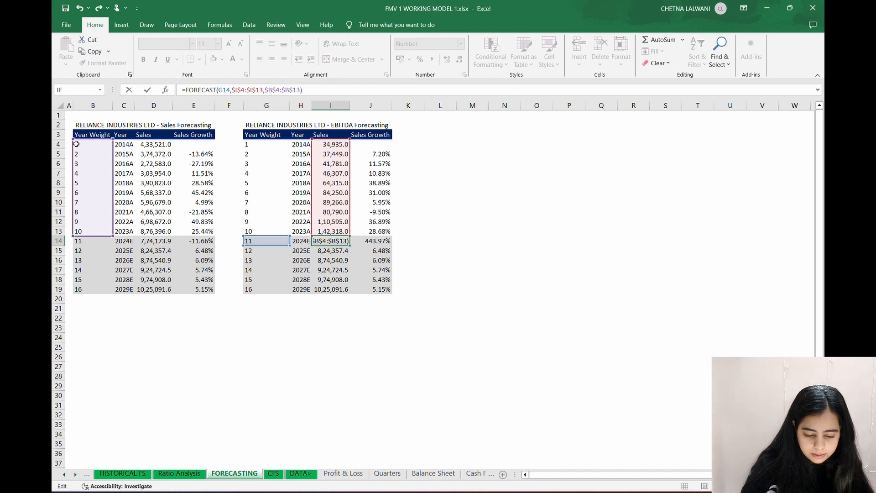
mouse_move(80, 143)
mouse_down()
mouse_move(71, 139)
mouse_move(274, 143)
mouse_move(263, 145)
mouse_up()
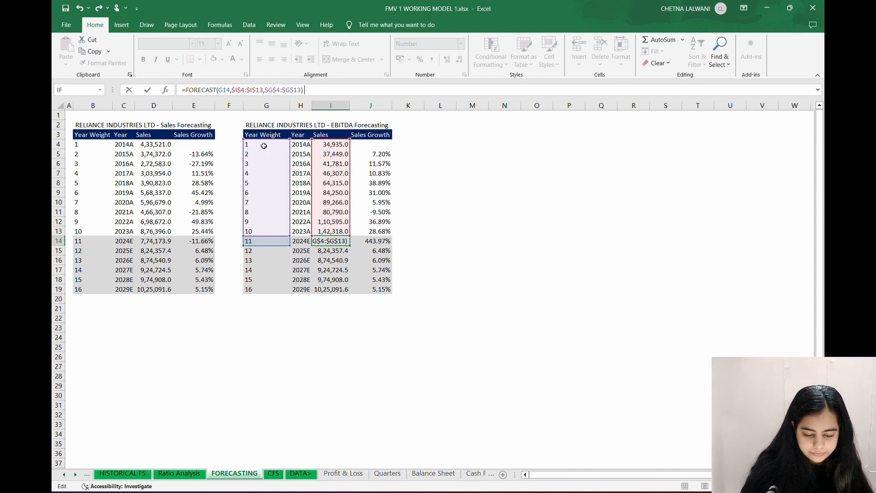
key(Return)
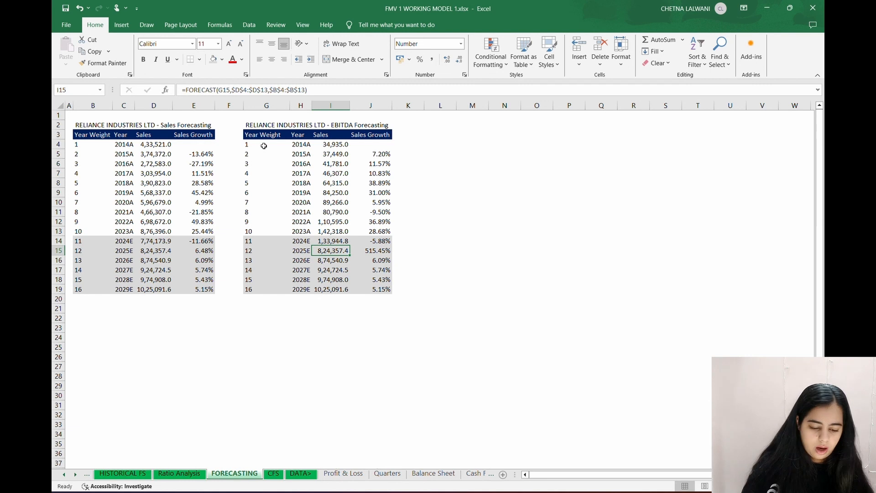
click(341, 241)
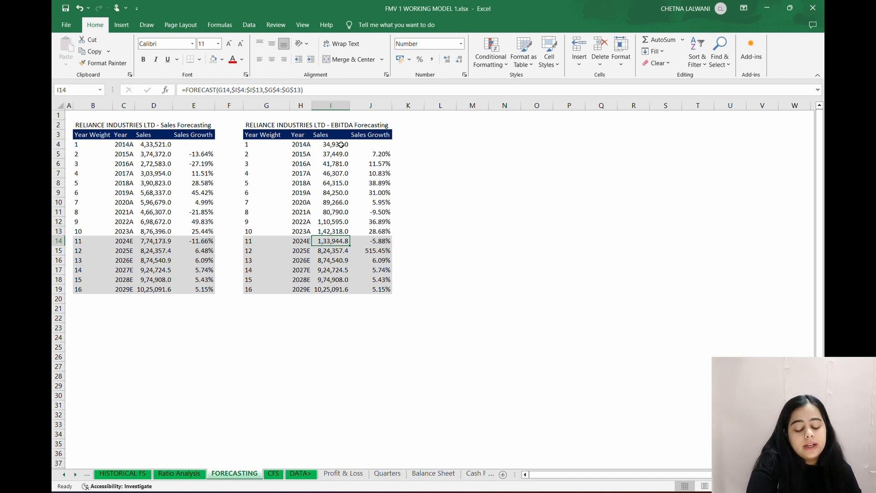
click(156, 241)
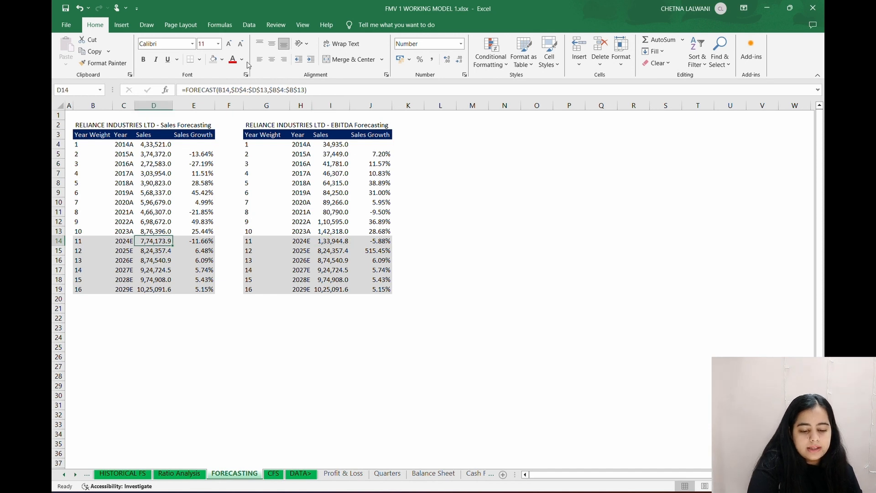
- Copy the EBITDA FORECAST formula from I14 down to I19 for the estimated years through 2029E
click(336, 241)
key(ctrl+c)
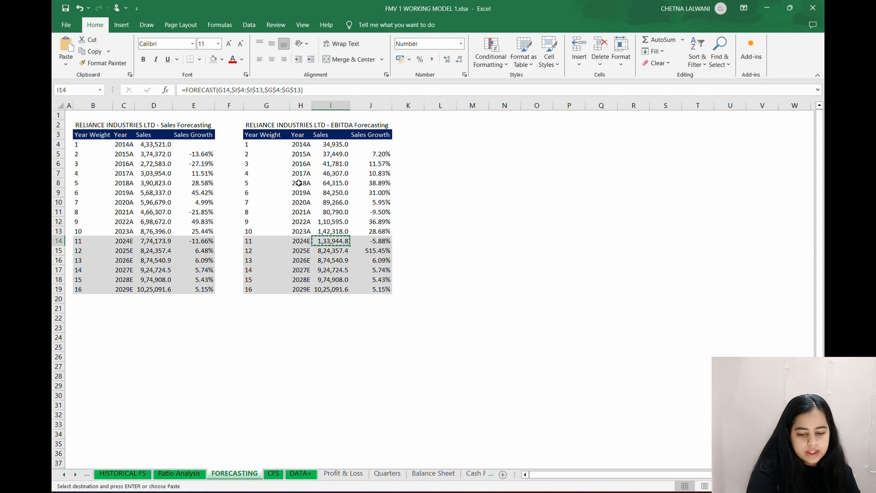
key(shift+Down)
key(shift+Down)
key(shift+Down)
key(shift+Down)
key(shift+Down)
key(ctrl+v)
key(Escape)
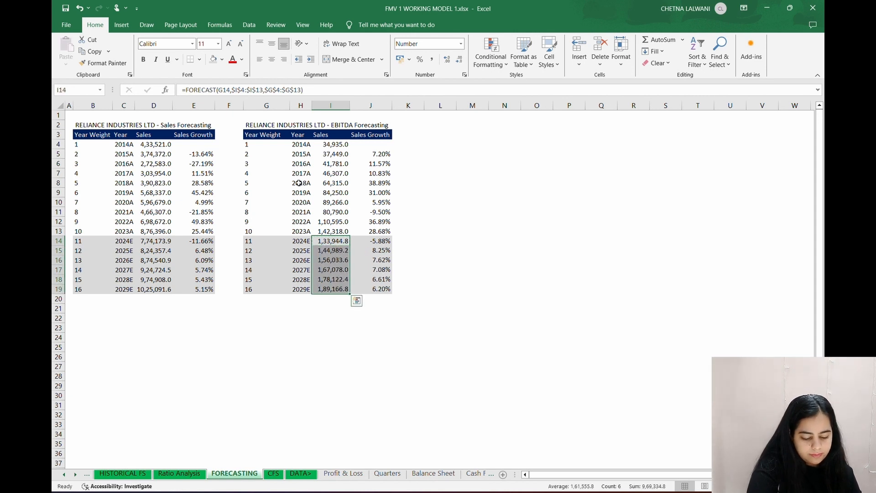
click(447, 181)
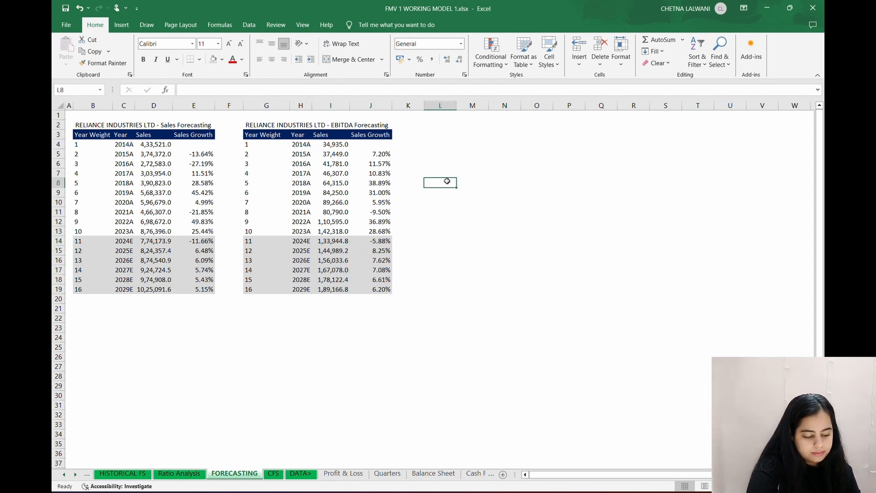
- Copy the EBITDA forecast table to L2 and point the copy's title formula to the EPS label, 'HISTORICAL FS'!B38
drag(258, 123, 355, 289)
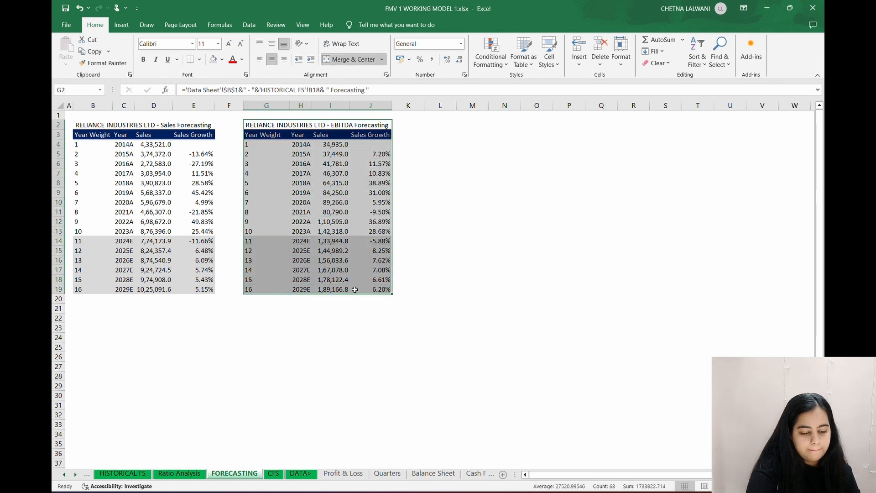
key(ctrl+c)
drag(322, 90, 262, 99)
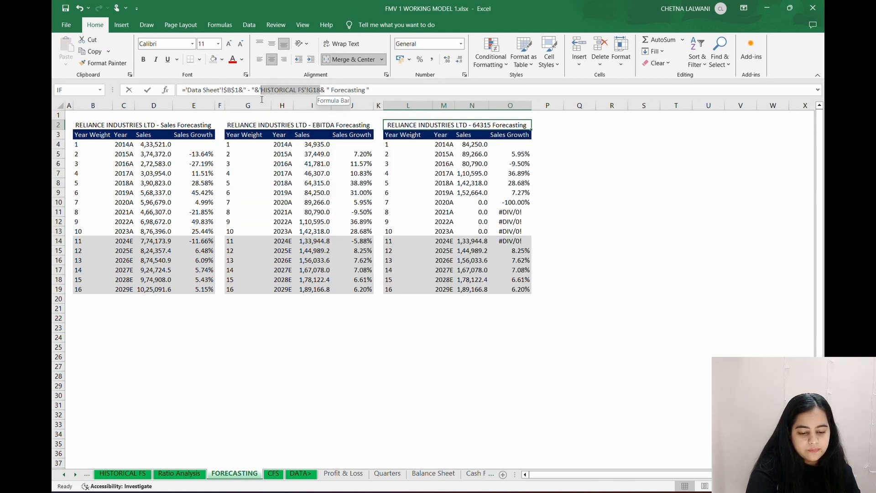
key(BackSpace)
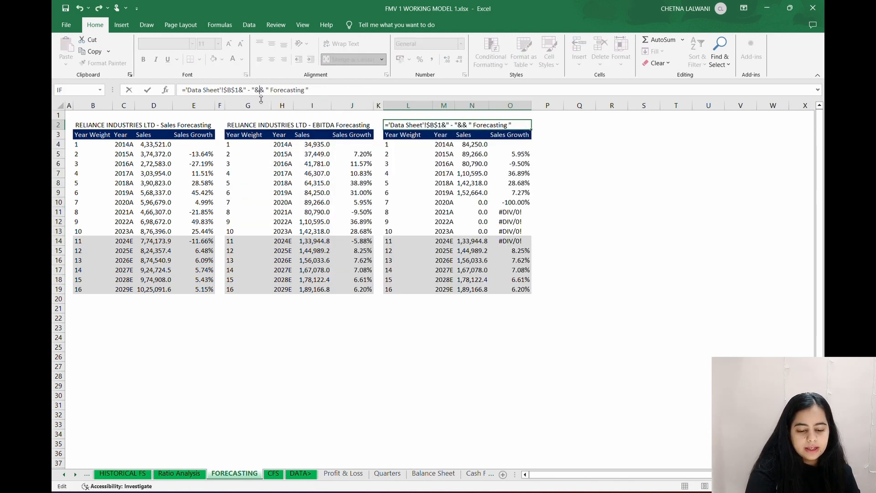
click(134, 475)
scroll(185, 378, down, 5)
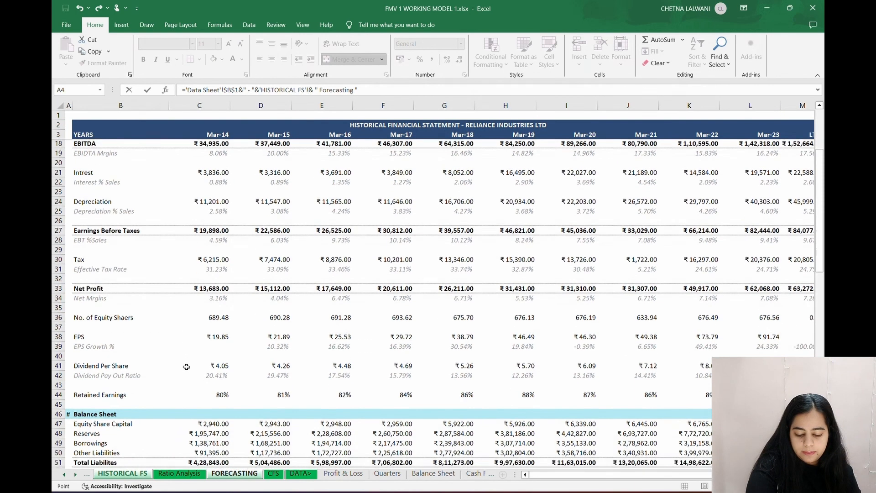
click(224, 337)
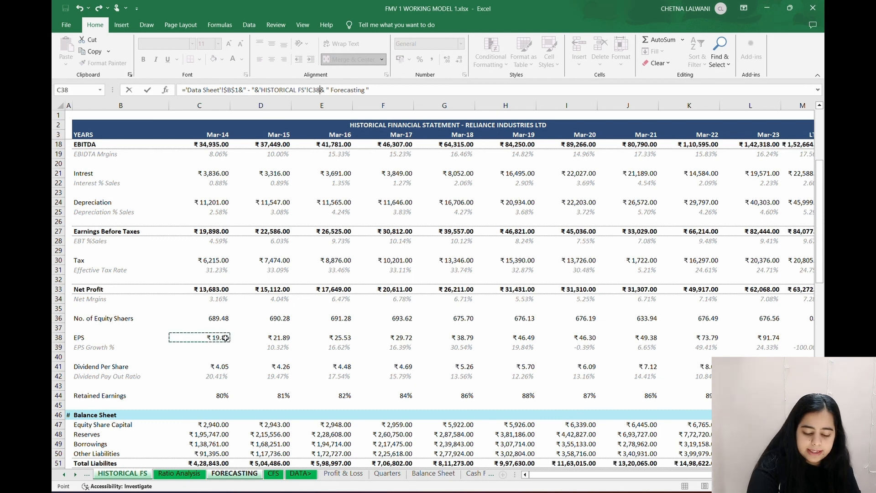
click(104, 345)
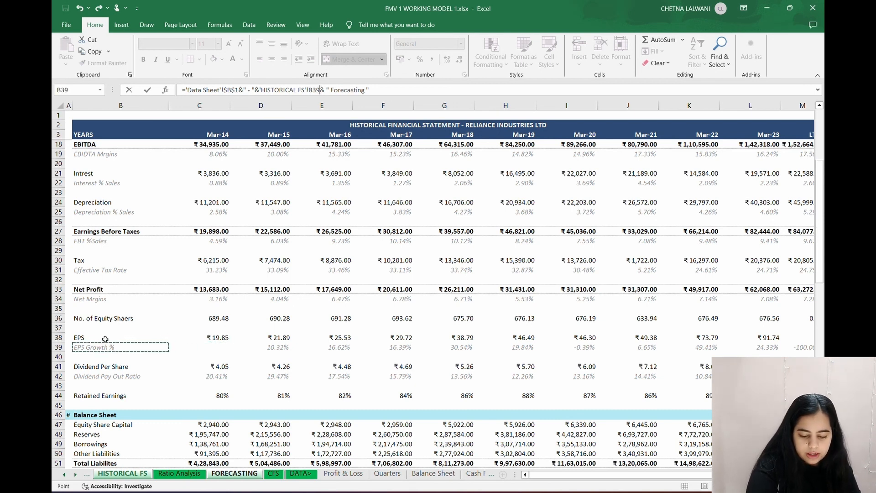
click(105, 339)
key(Return)
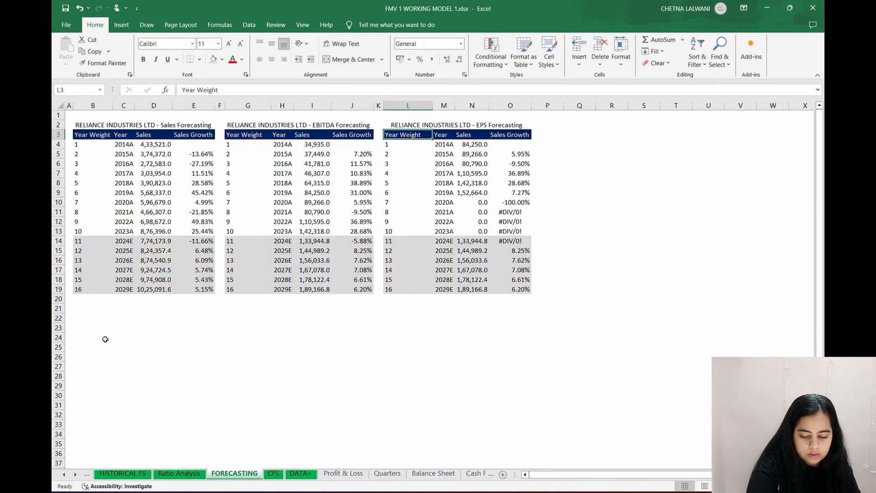
- Change the TRANSPOSE array formula in N4:N13 to pull the EPS figures from 'HISTORICAL FS'!C38:L38
drag(470, 144, 483, 233)
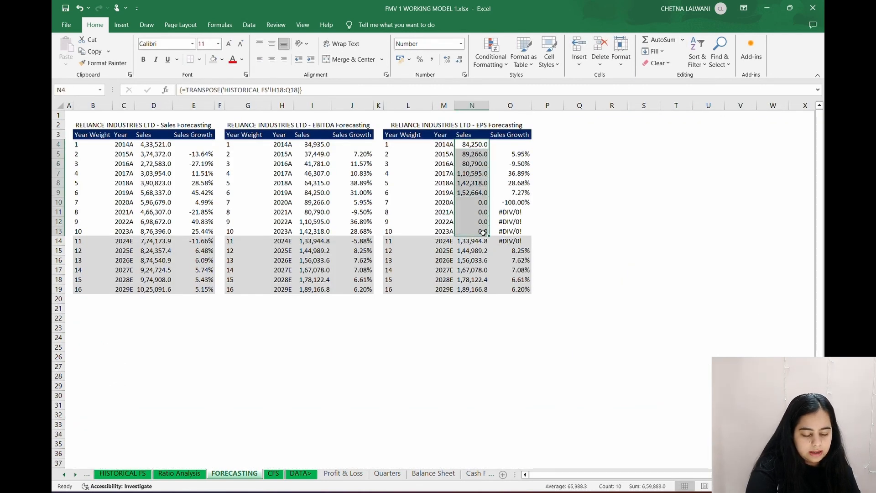
key(F2)
key(BackSpace)
key(BackSpace)
key(BackSpace)
key(BackSpace)
key(BackSpace)
key(BackSpace)
key(BackSpace)
key(BackSpace)
key(BackSpace)
key(BackSpace)
key(BackSpace)
key(BackSpace)
key(BackSpace)
key(BackSpace)
key(BackSpace)
key(BackSpace)
key(BackSpace)
key(BackSpace)
key(BackSpace)
key(BackSpace)
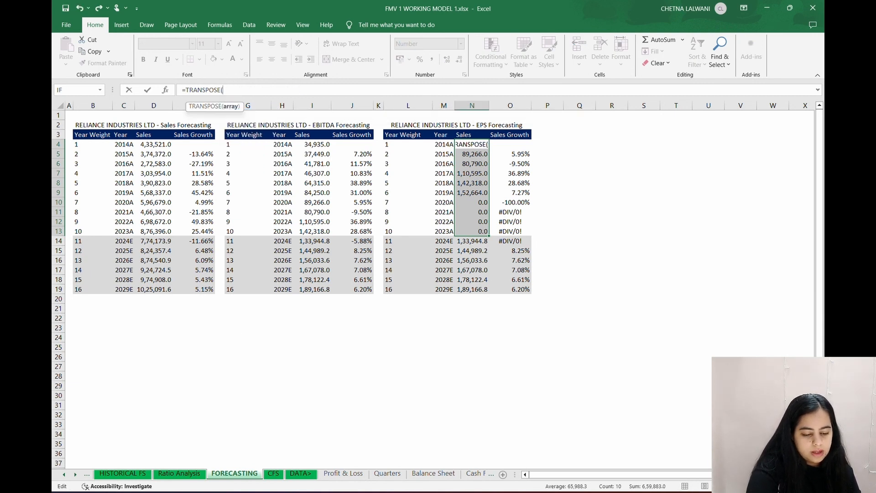
click(122, 473)
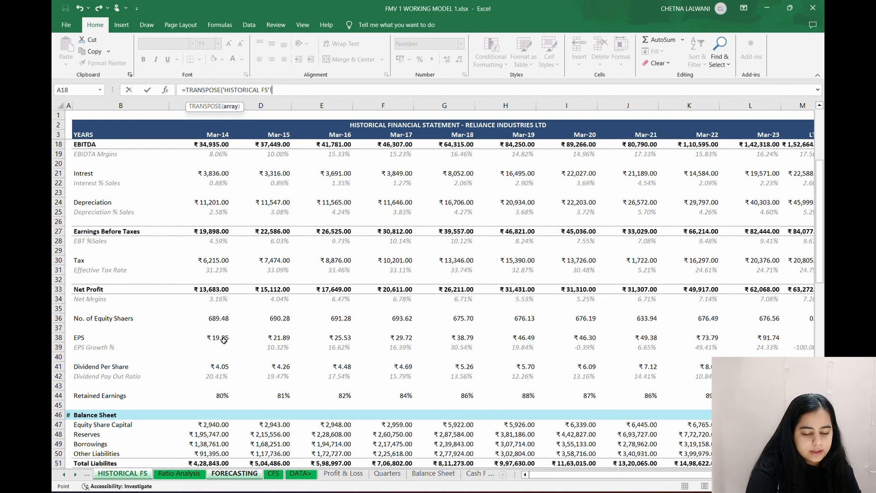
drag(224, 340, 754, 337)
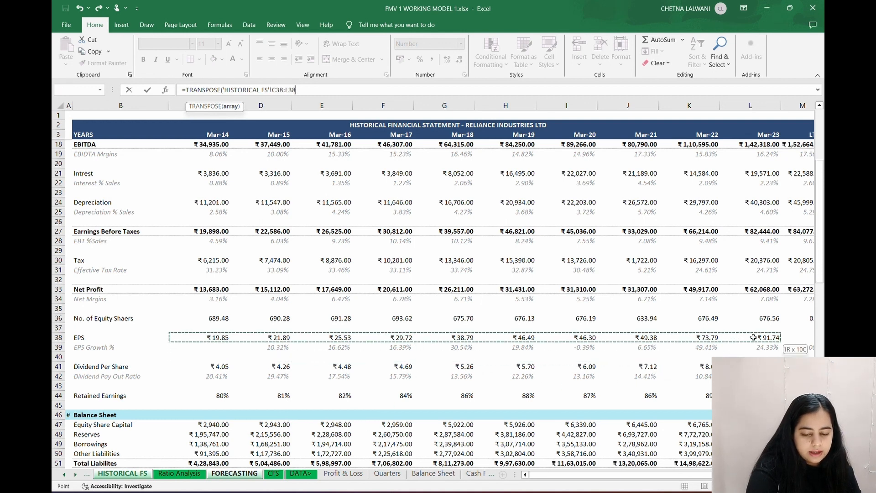
key(ctrl+shift+Return)
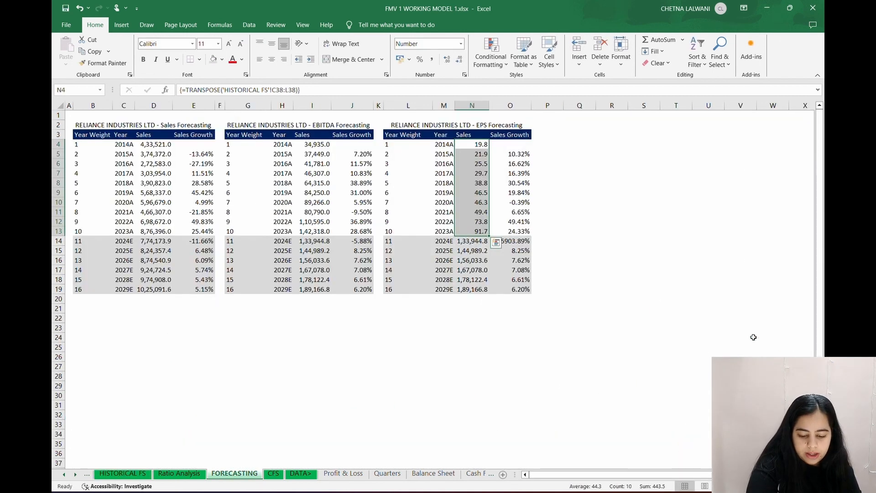
- Point the 2024E FORECAST formula in N14 to $N$4:$N$13 and $L$4:$L$13
click(477, 242)
double_click(480, 242)
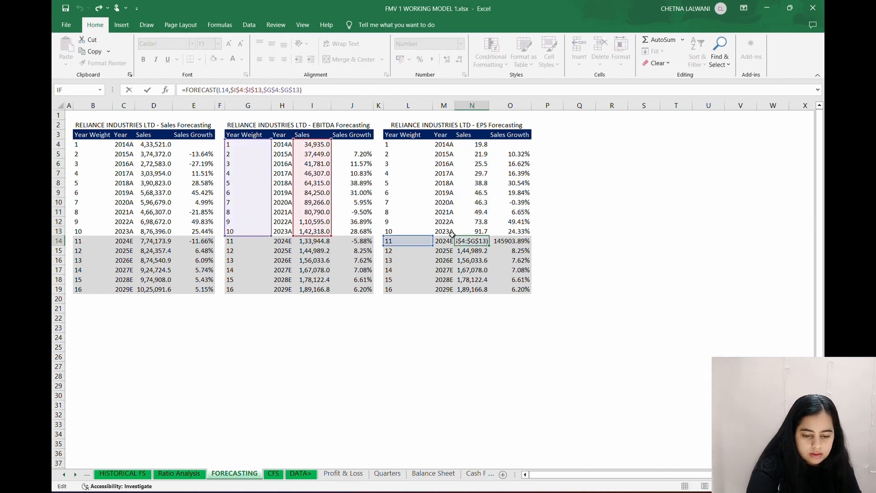
drag(330, 140, 479, 145)
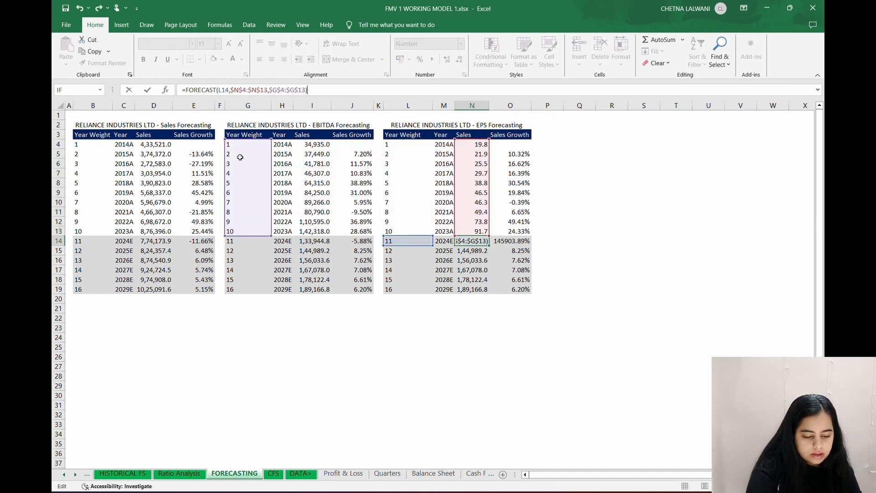
drag(227, 144, 396, 146)
key(Return)
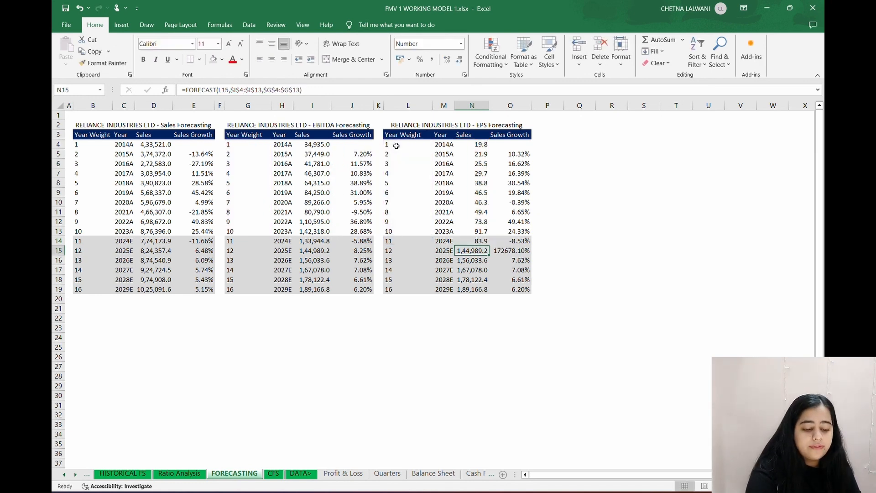
- Copy the EPS FORECAST formula from N14 down to N19 and save the workbook
click(483, 241)
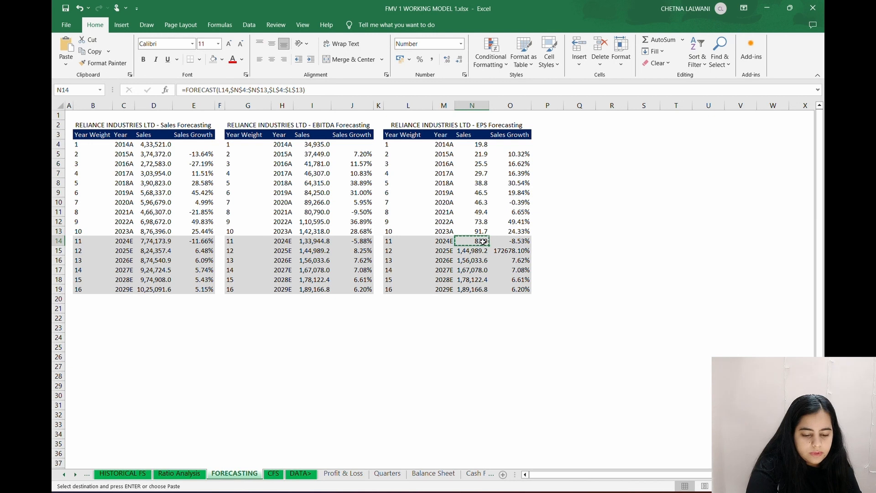
drag(489, 246, 493, 294)
click(616, 242)
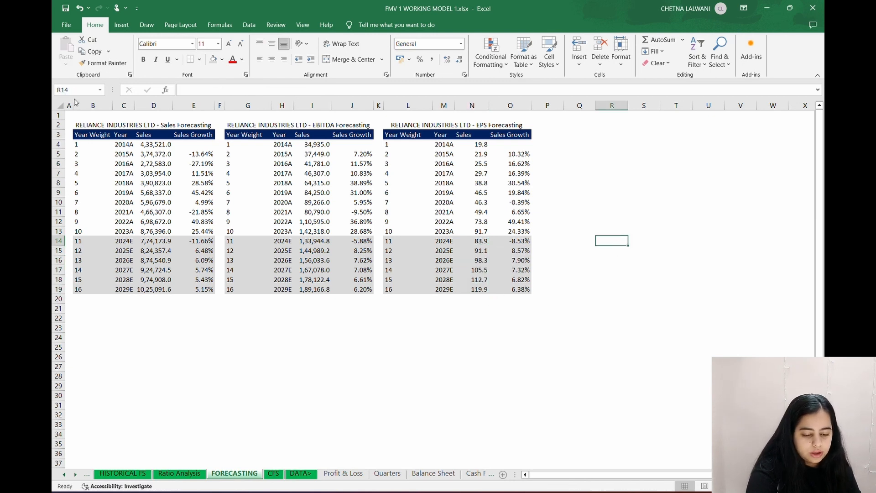
click(67, 12)
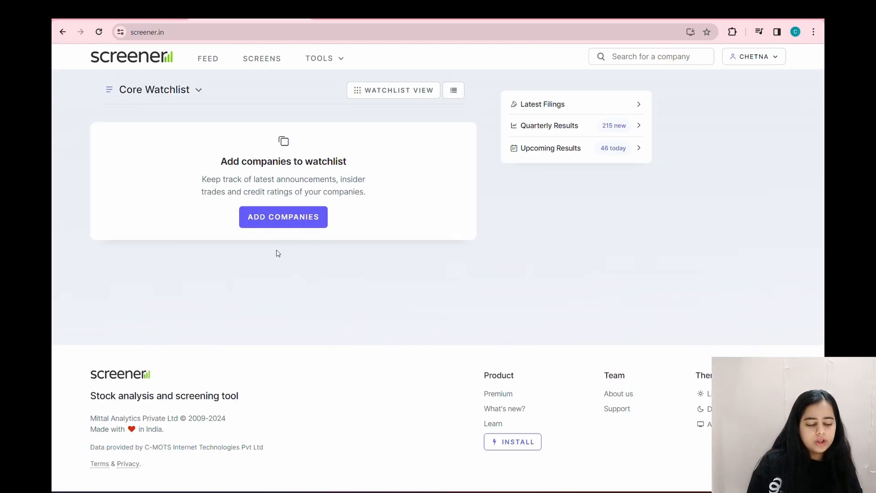
- In the browser, open screener.in/excel/ and upload FMV 1 WORKING MODEL 1.xlsx as the customized Excel file
click(210, 32)
click(210, 32)
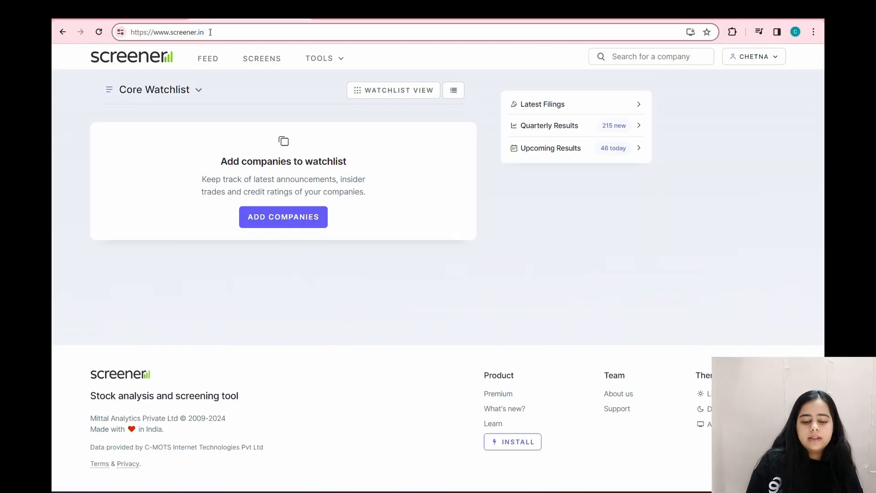
text(/excel/)
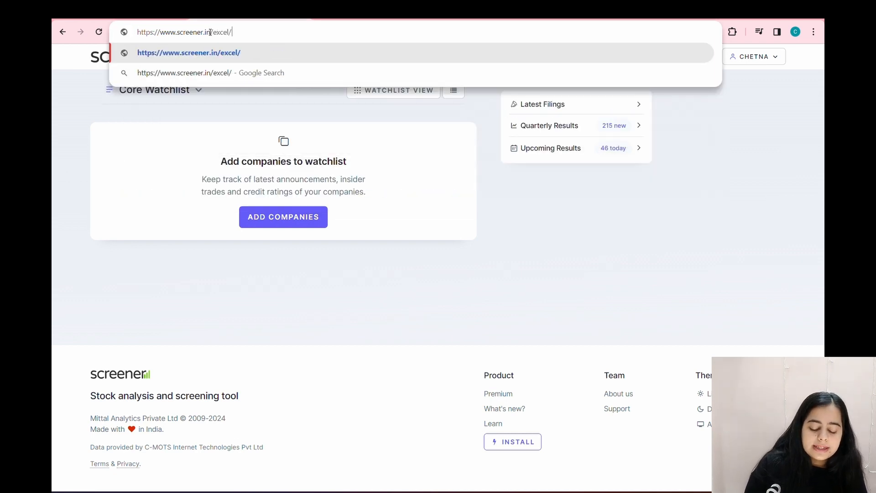
key(Return)
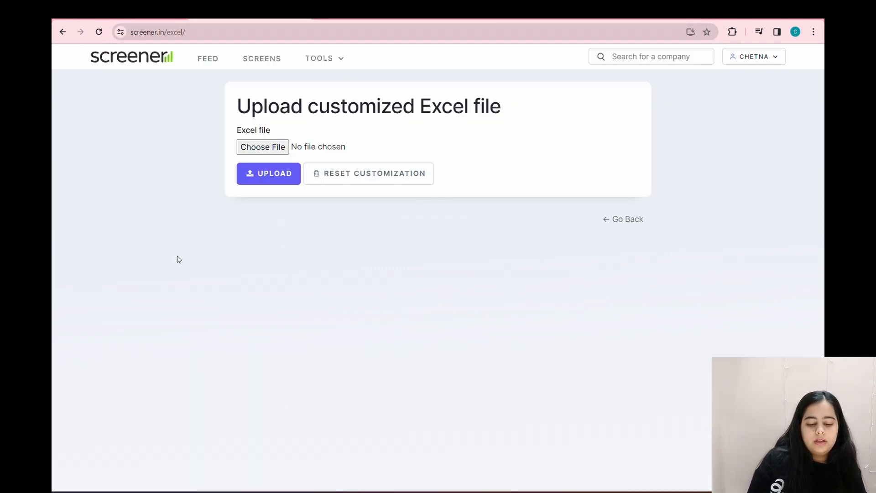
click(278, 179)
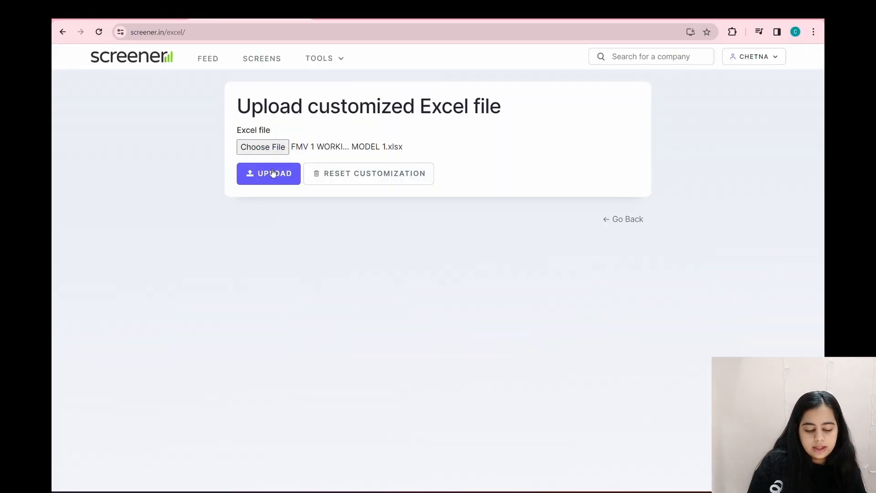
click(273, 173)
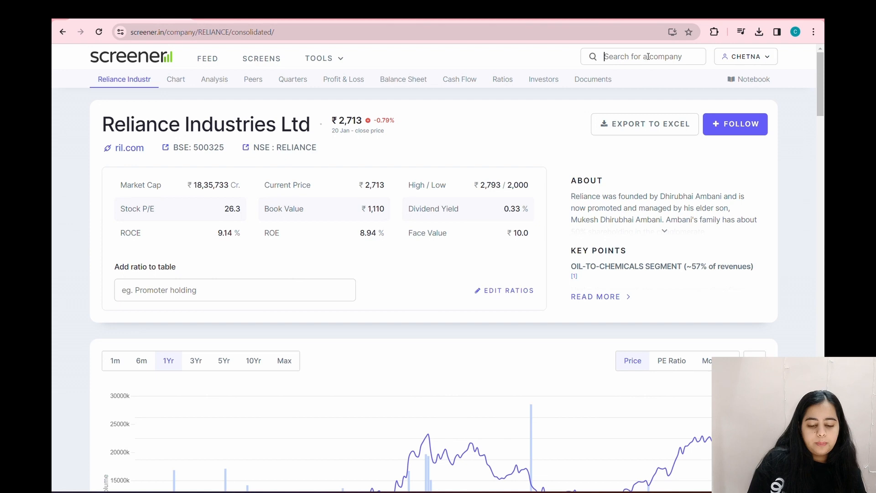
- Search Screener for "tata", open the Tata Motors Ltd company page and look over its quarterly results
click(648, 57)
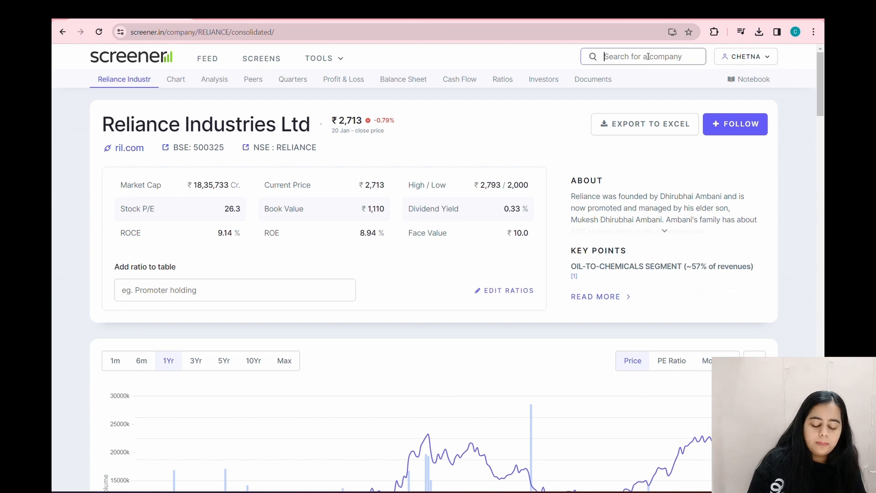
text(tata)
key(Return)
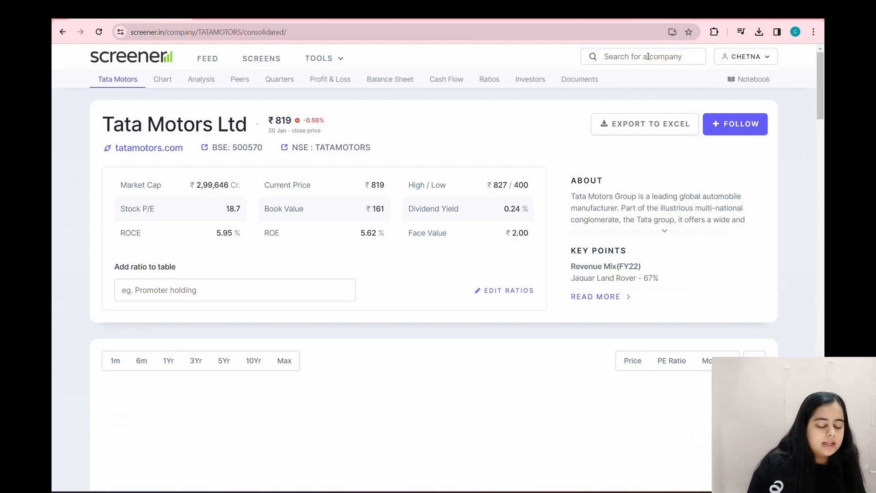
scroll(436, 324, down, 18)
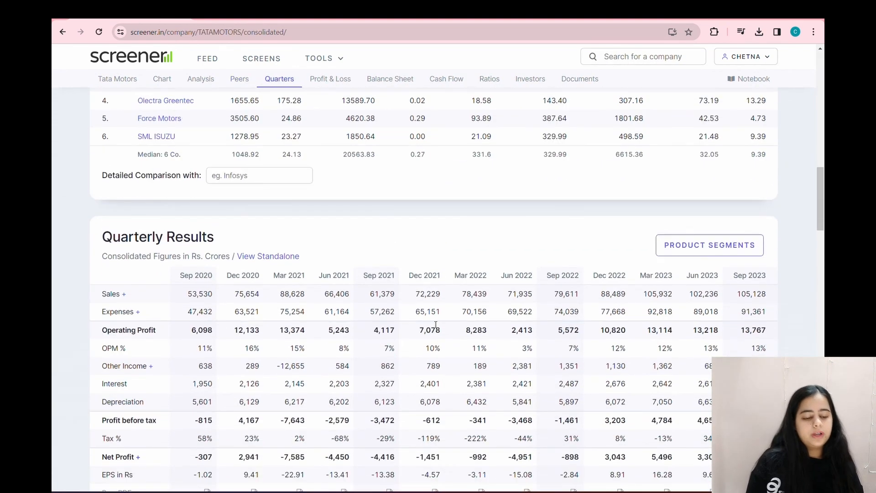
scroll(436, 324, up, 18)
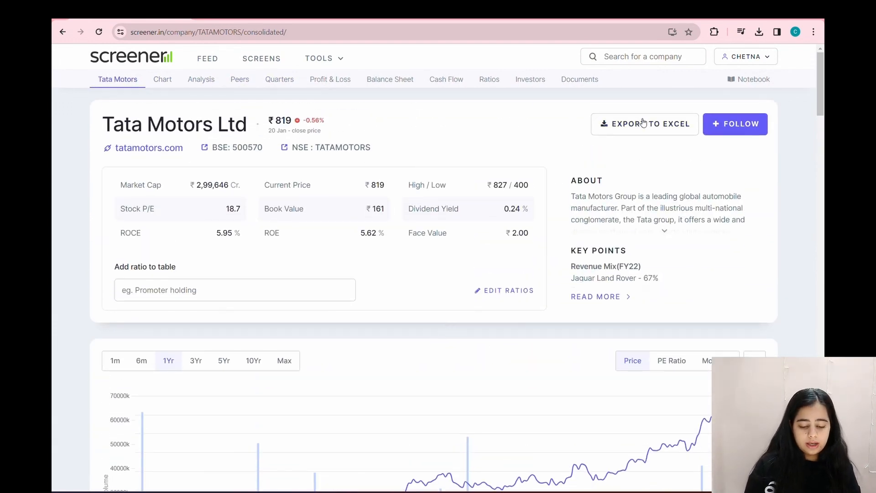
- Export the Tata Motors data to Excel and open the downloaded Tata Motors.xlsx with editing enabled
click(643, 124)
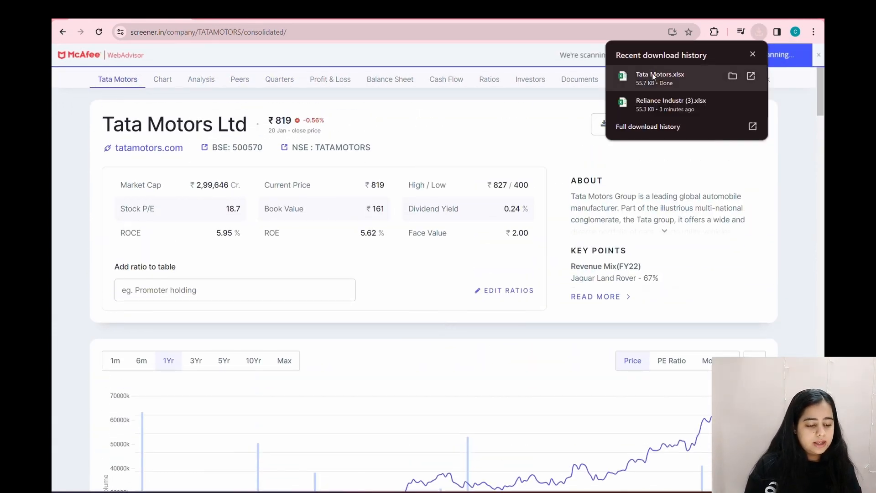
click(652, 76)
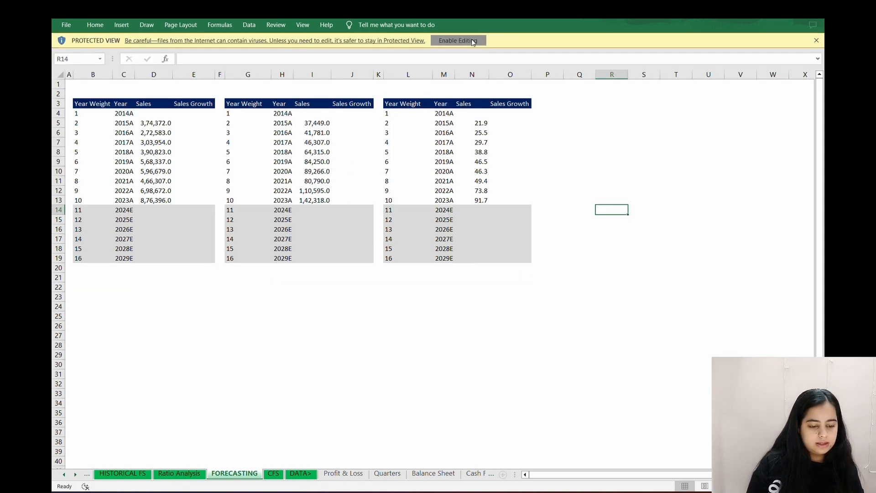
click(457, 41)
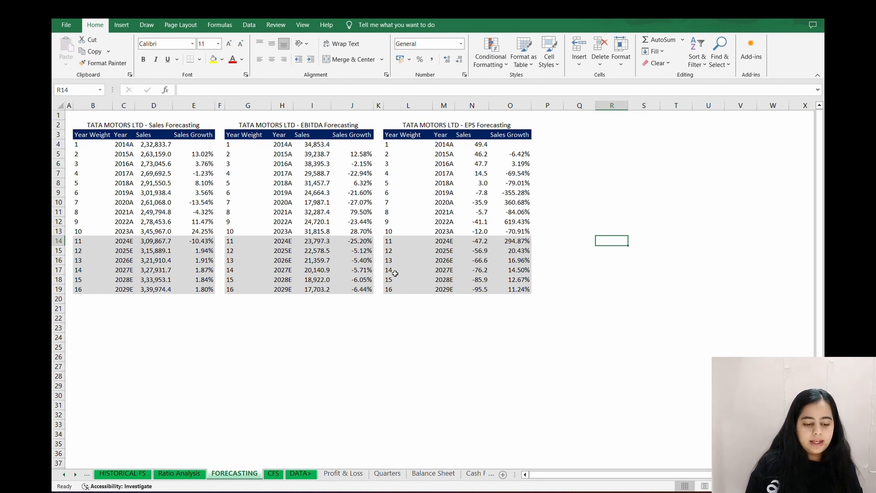
- Review the Tata Motors ratios, trends, means and medians on the Ratio Analysis sheet
click(191, 476)
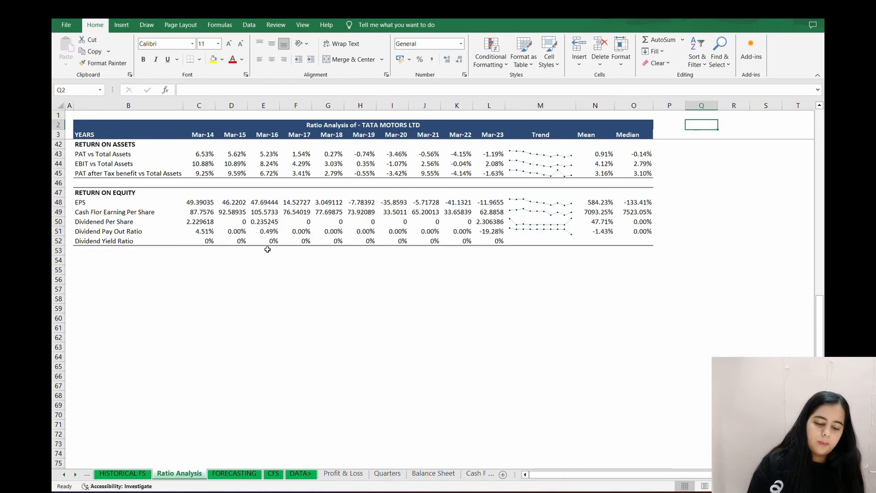
scroll(267, 250, up, 13)
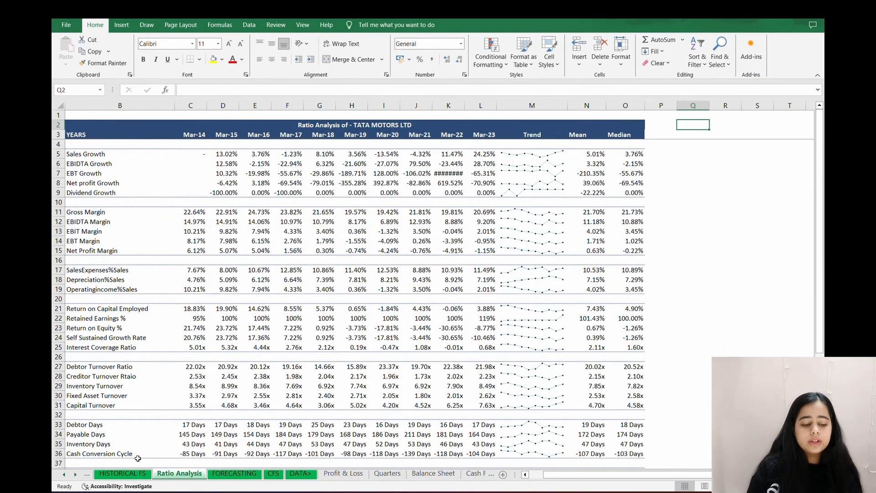